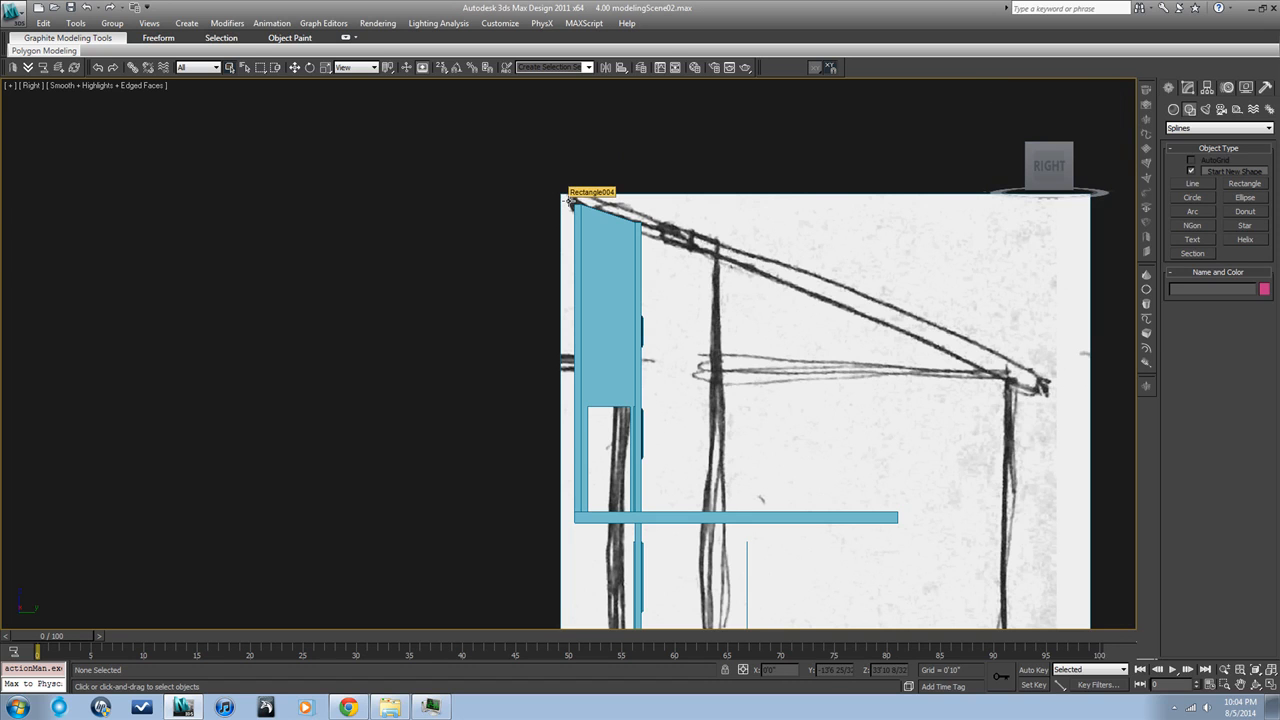
# Switch the Right view from shaded to wireframe display
pyautogui.press('F3')
pyautogui.press('F3')
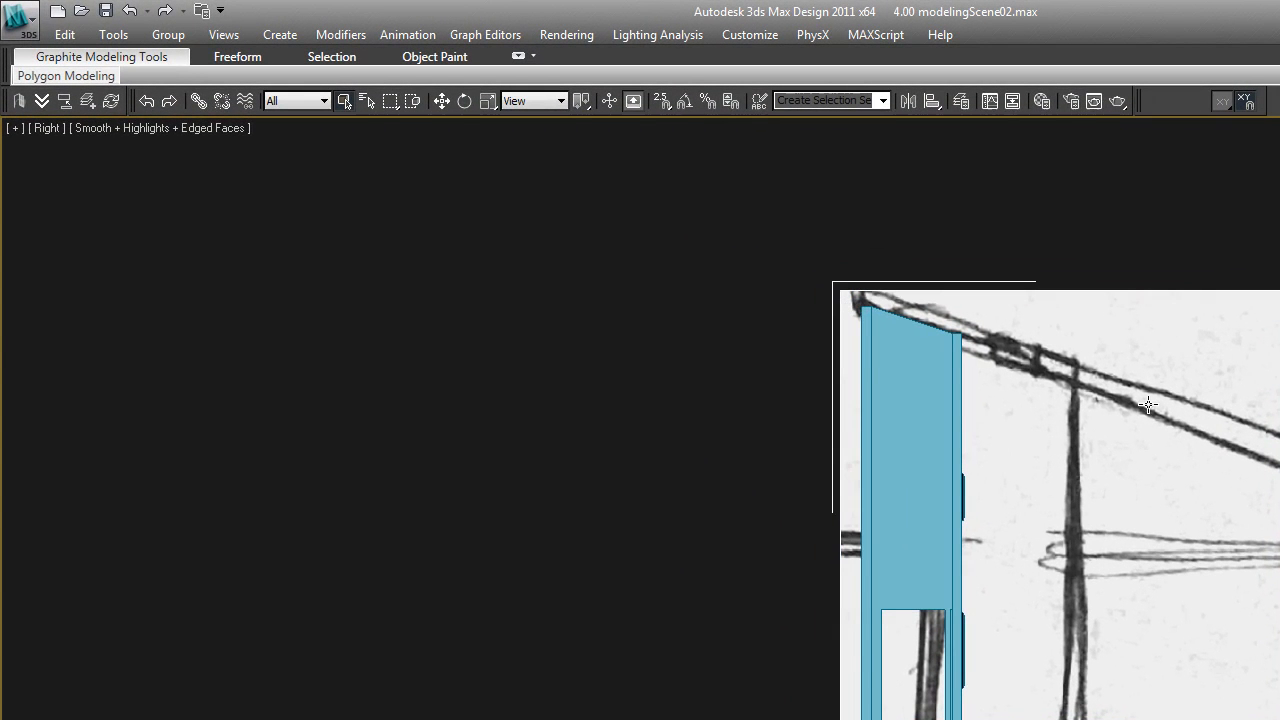
pyautogui.press('F3')
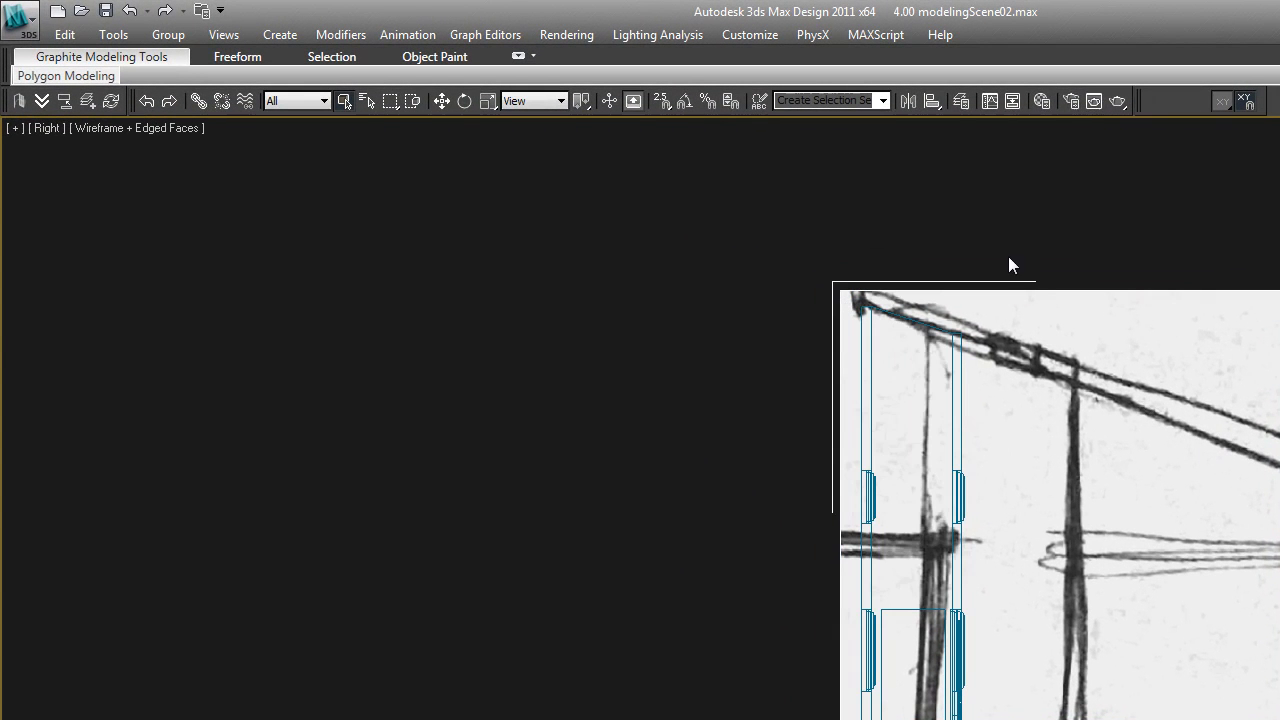
# Create a new layer named roof and keep it as the current layer
pyautogui.rightClick(825, 266)
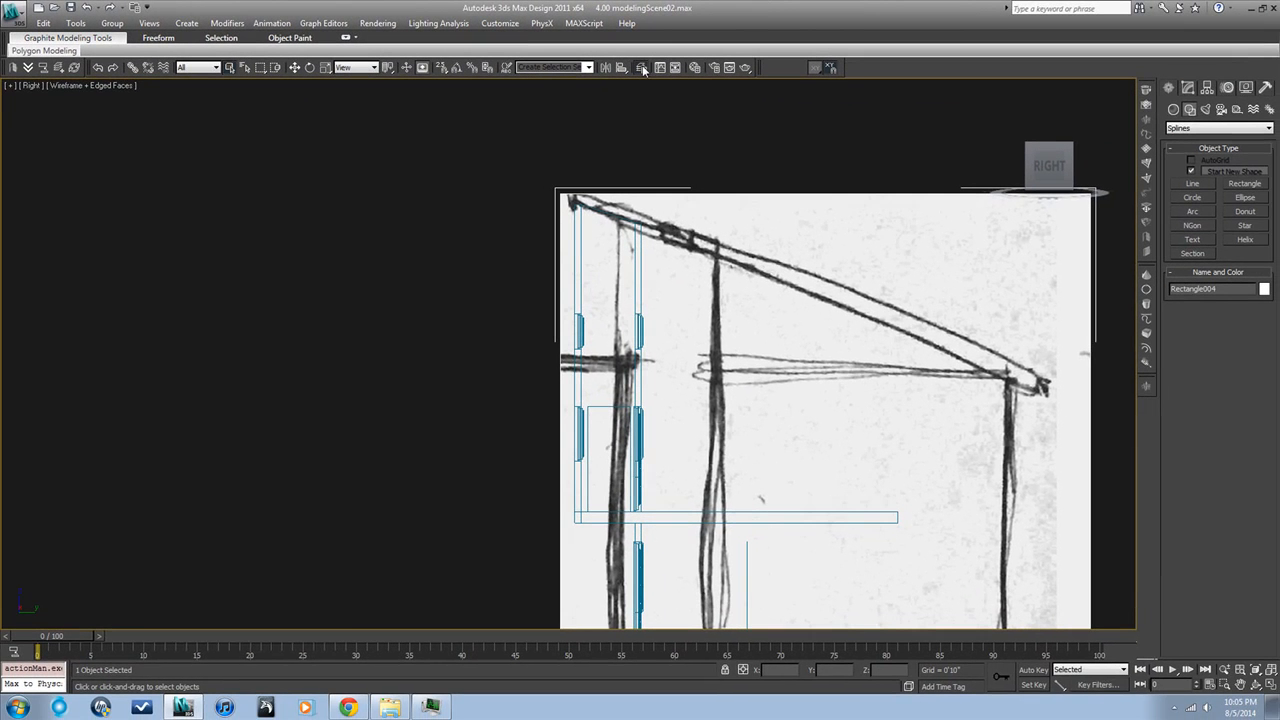
pyautogui.click(961, 101)
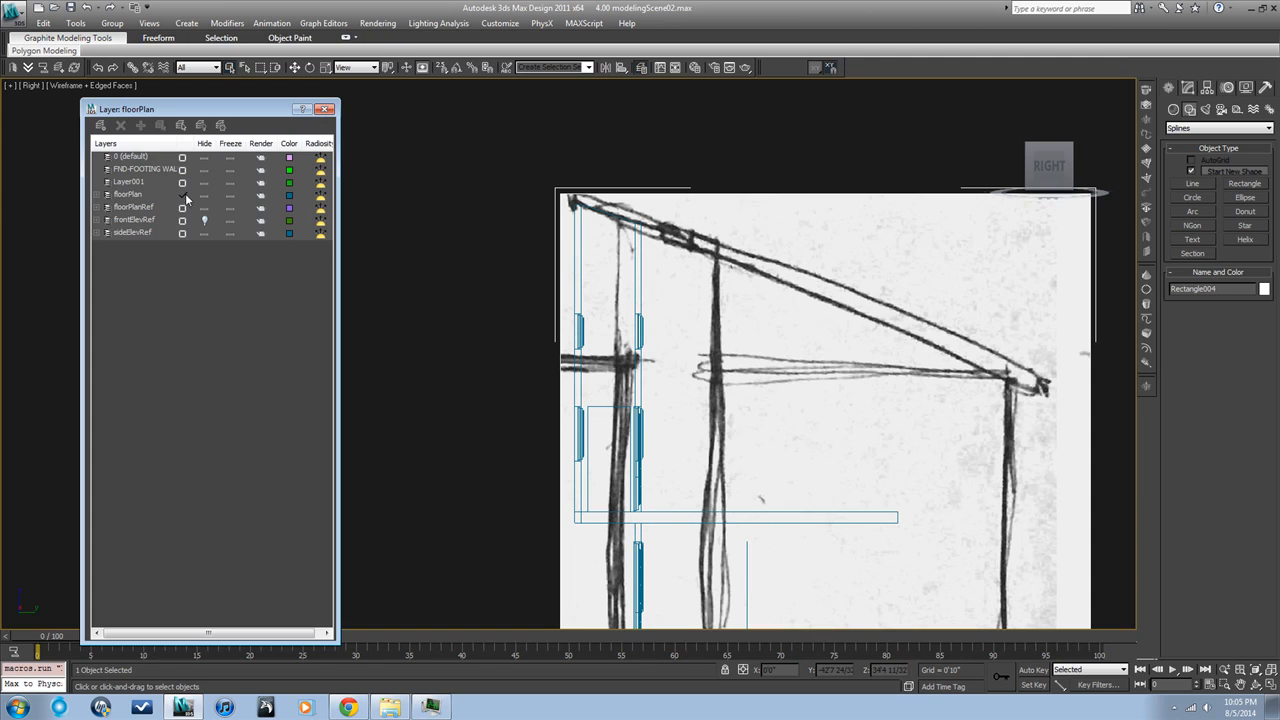
pyautogui.click(100, 125)
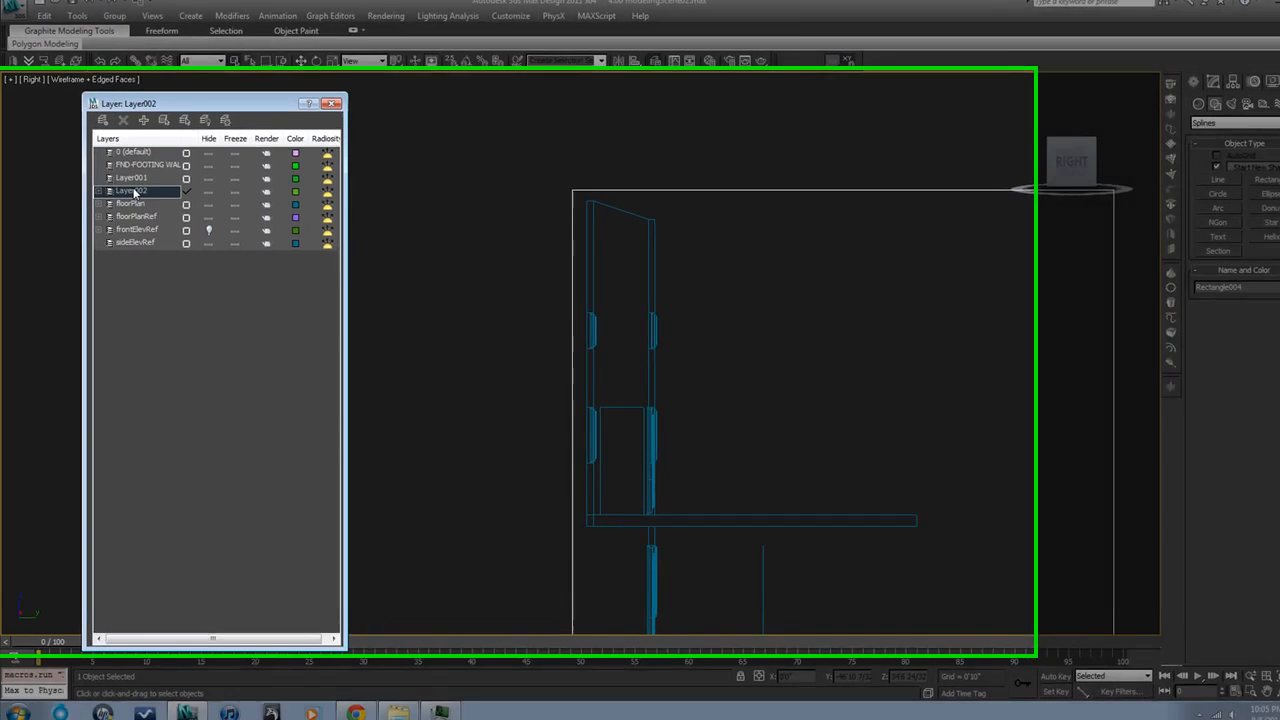
pyautogui.click(134, 191)
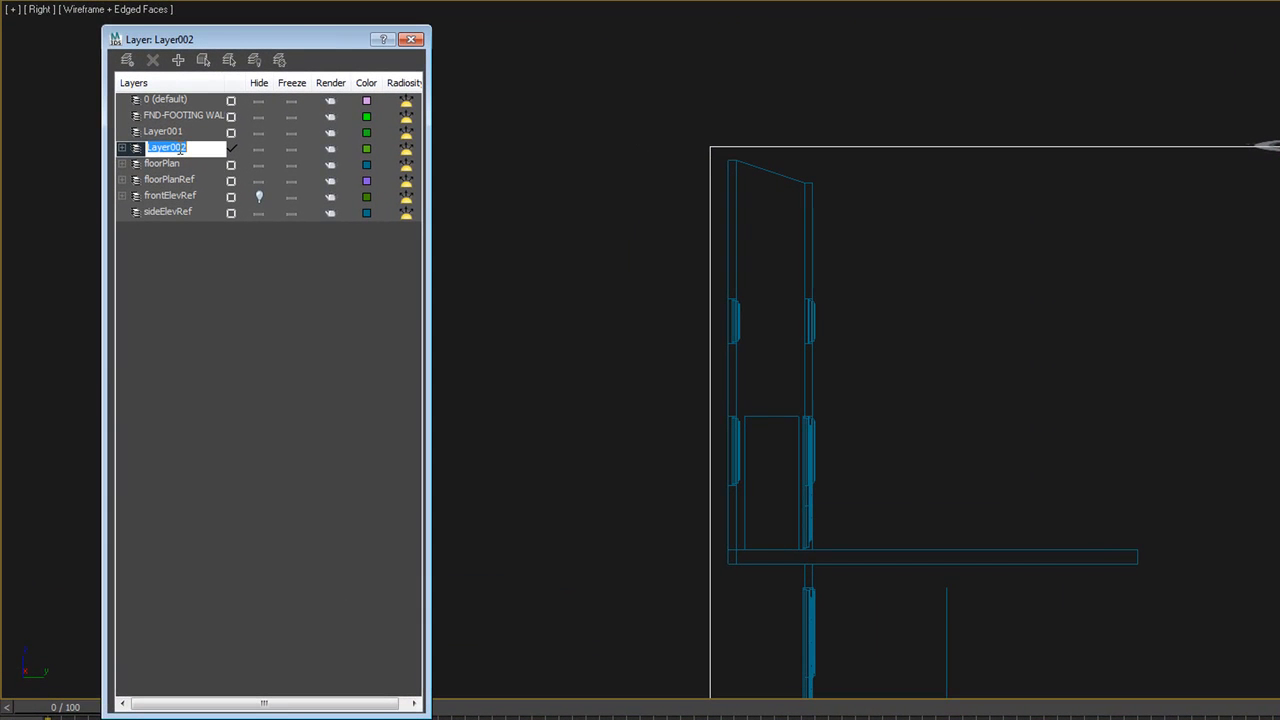
pyautogui.write('roof')
pyautogui.click(146, 316)
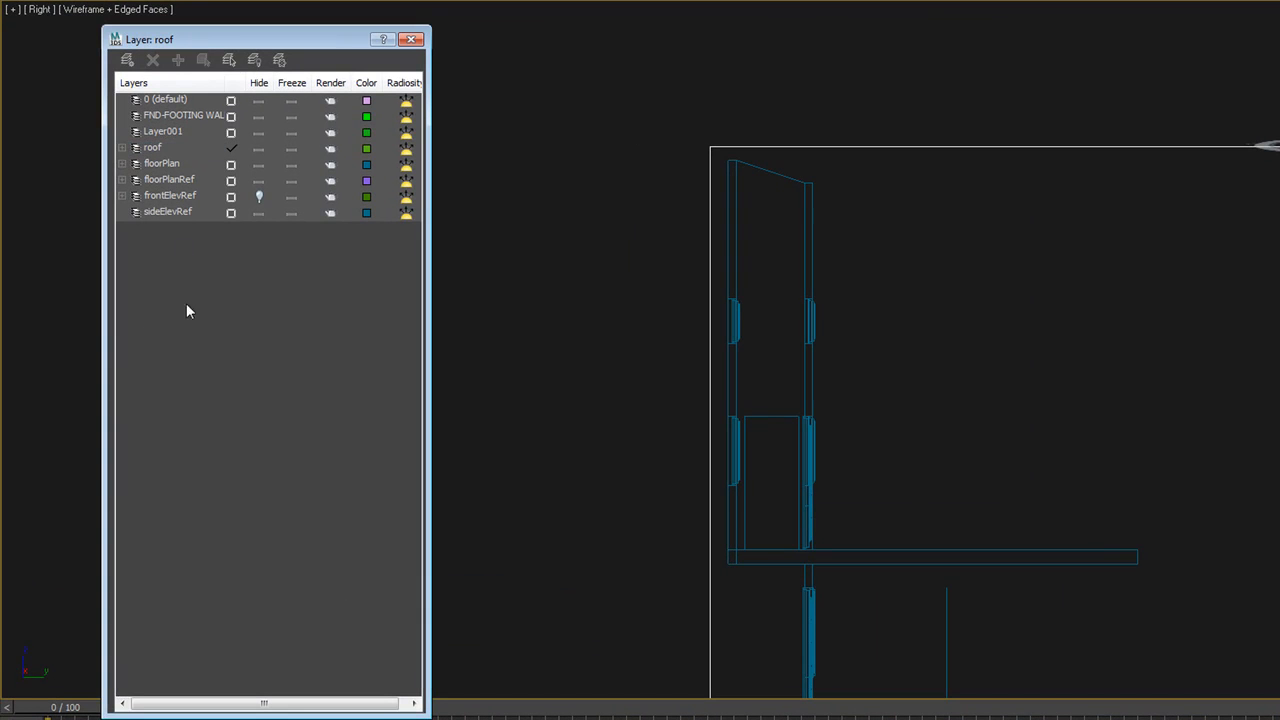
# Select the side elevation reference plane, reassign it to the sideElevRef layer, and clear the selection
pyautogui.click(673, 246)
pyautogui.click(712, 244)
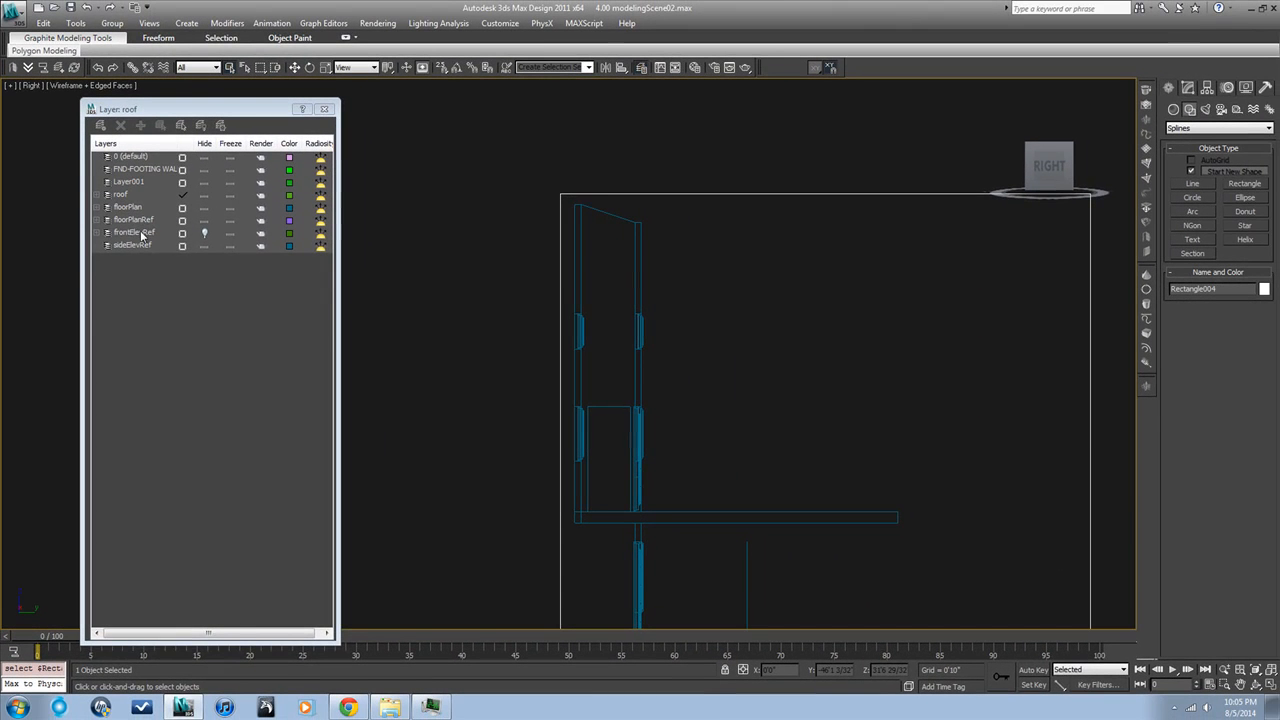
pyautogui.click(133, 246)
pyautogui.click(140, 125)
pyautogui.click(487, 149)
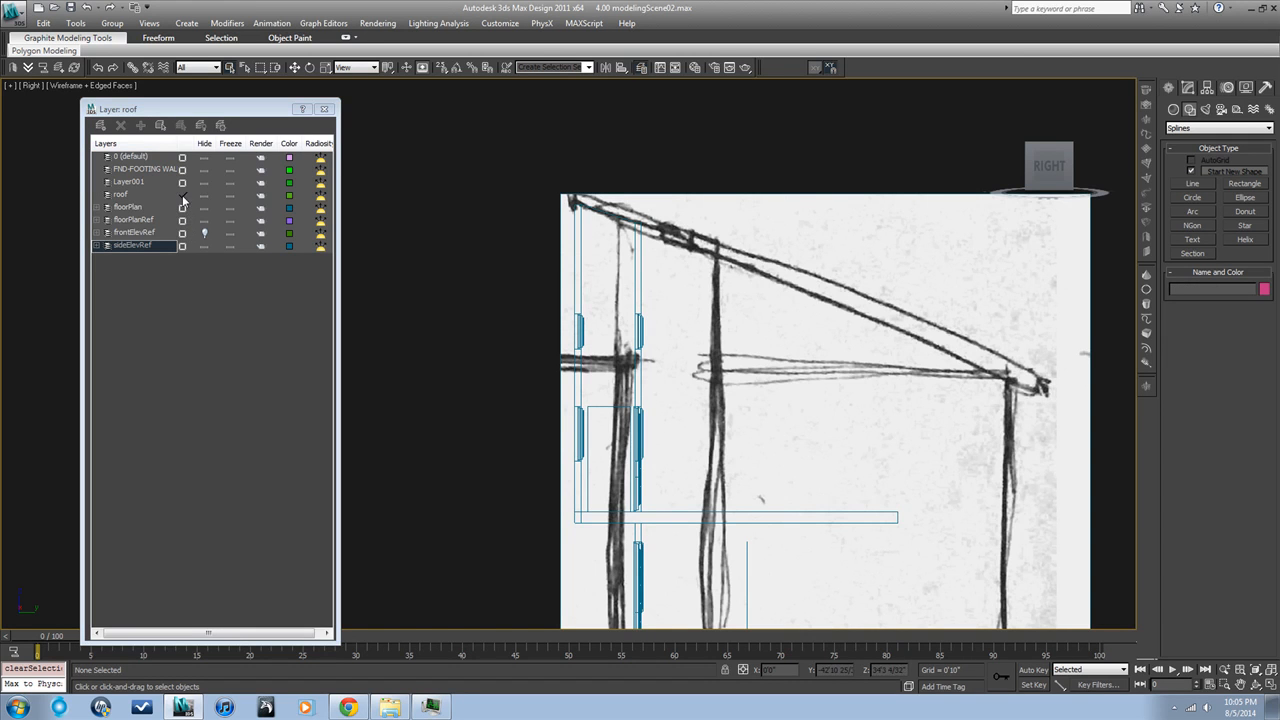
# Draw a straight two-point line along the underside of the sketched roof, from its high end to its low eave
pyautogui.click(1192, 183)
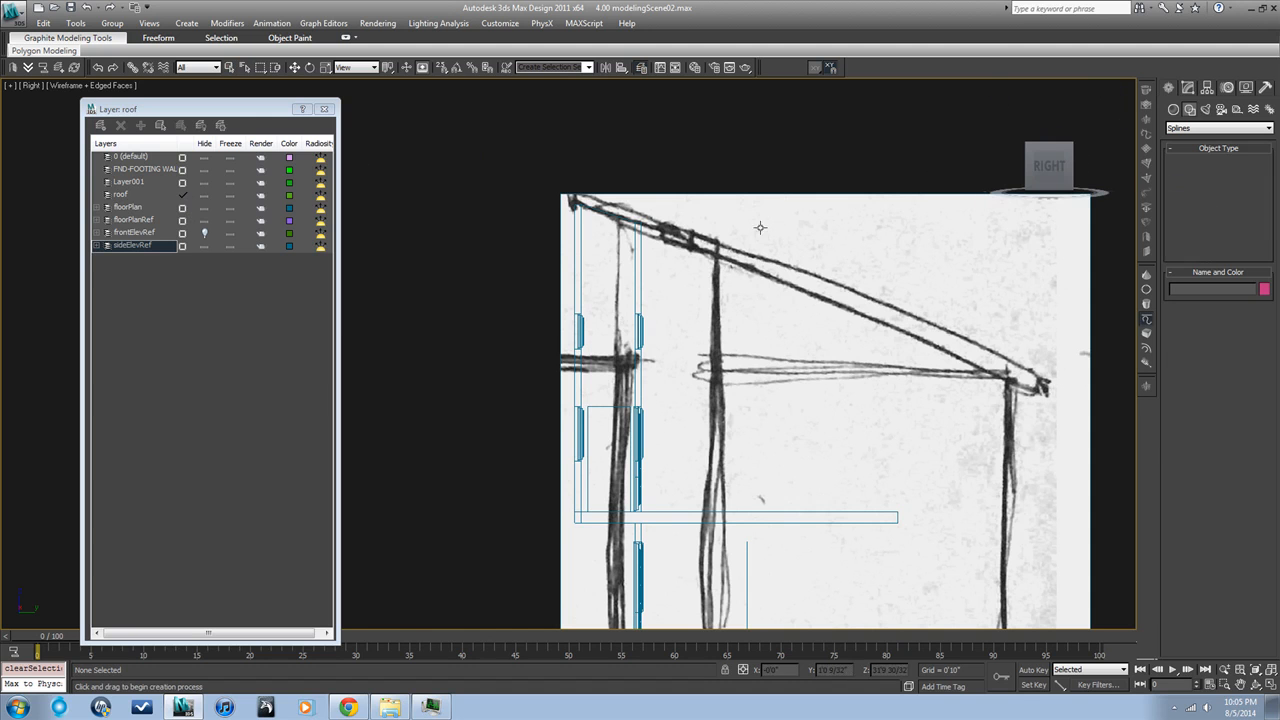
pyautogui.click(565, 198)
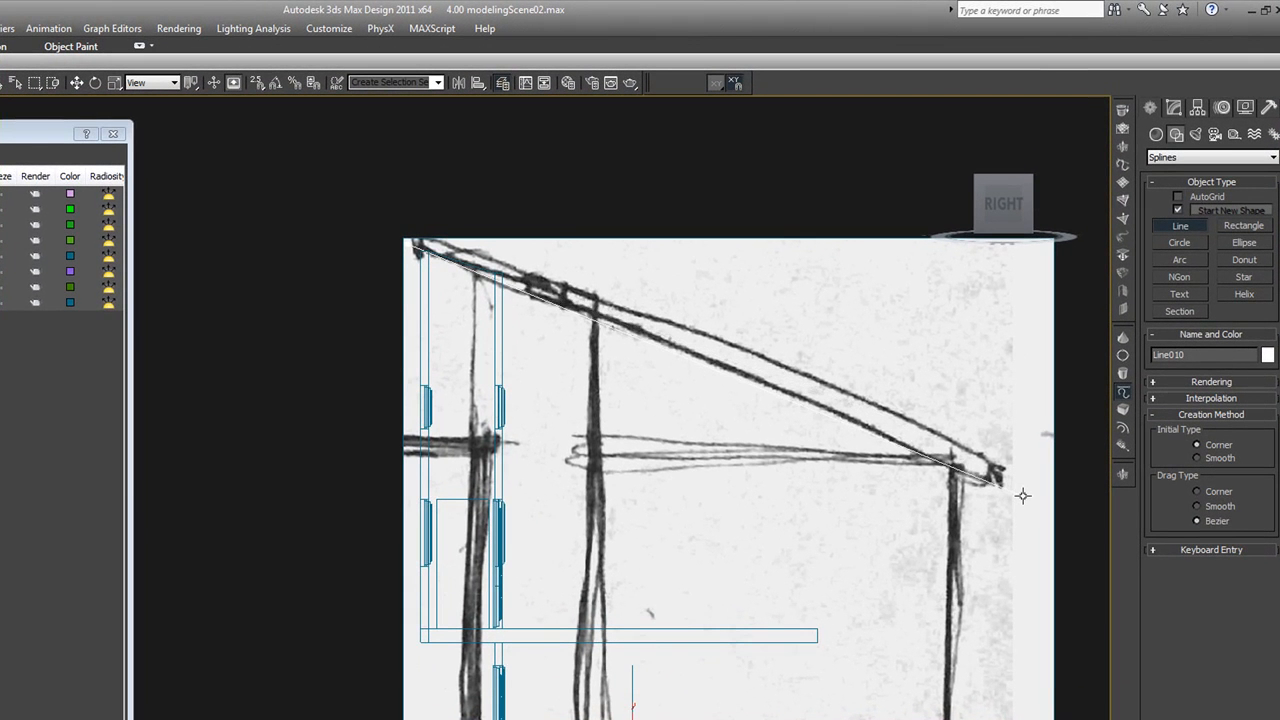
pyautogui.click(976, 462)
pyautogui.rightClick(970, 404)
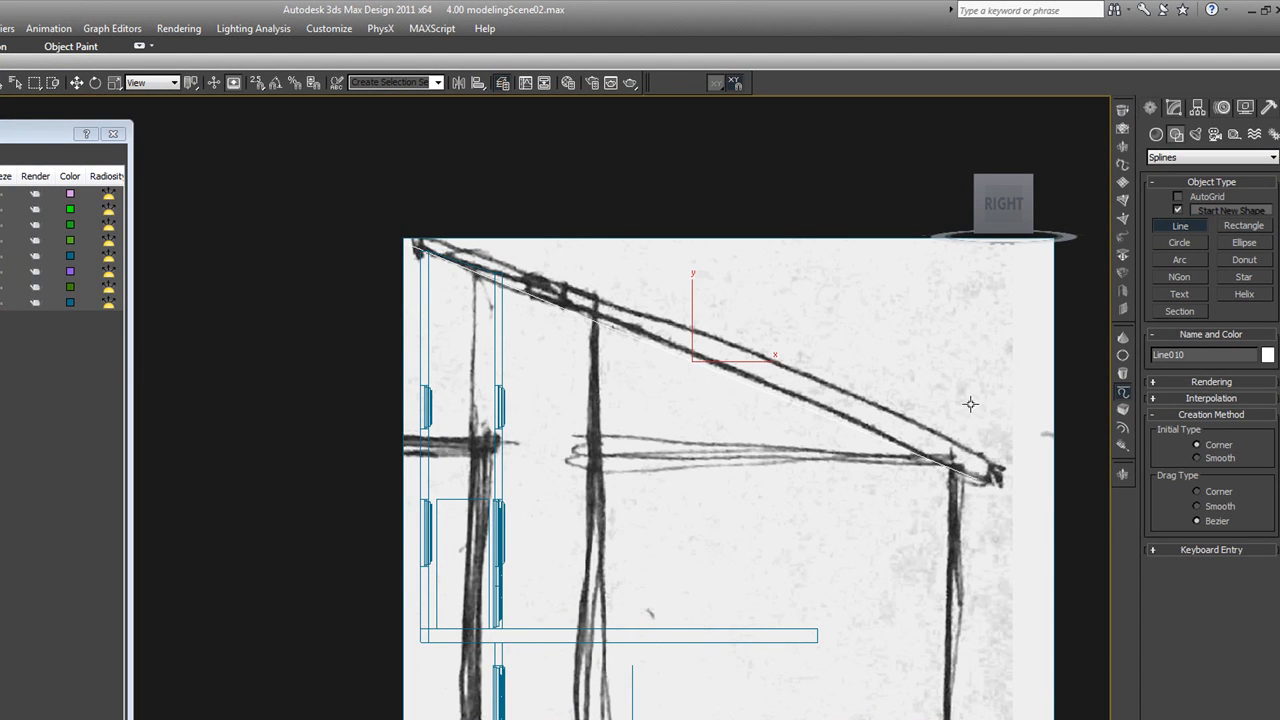
# Outline the roof line's spline to form a thin closed profile matching the thickness of the sketched roof
pyautogui.click(1173, 107)
pyautogui.click(1230, 375)
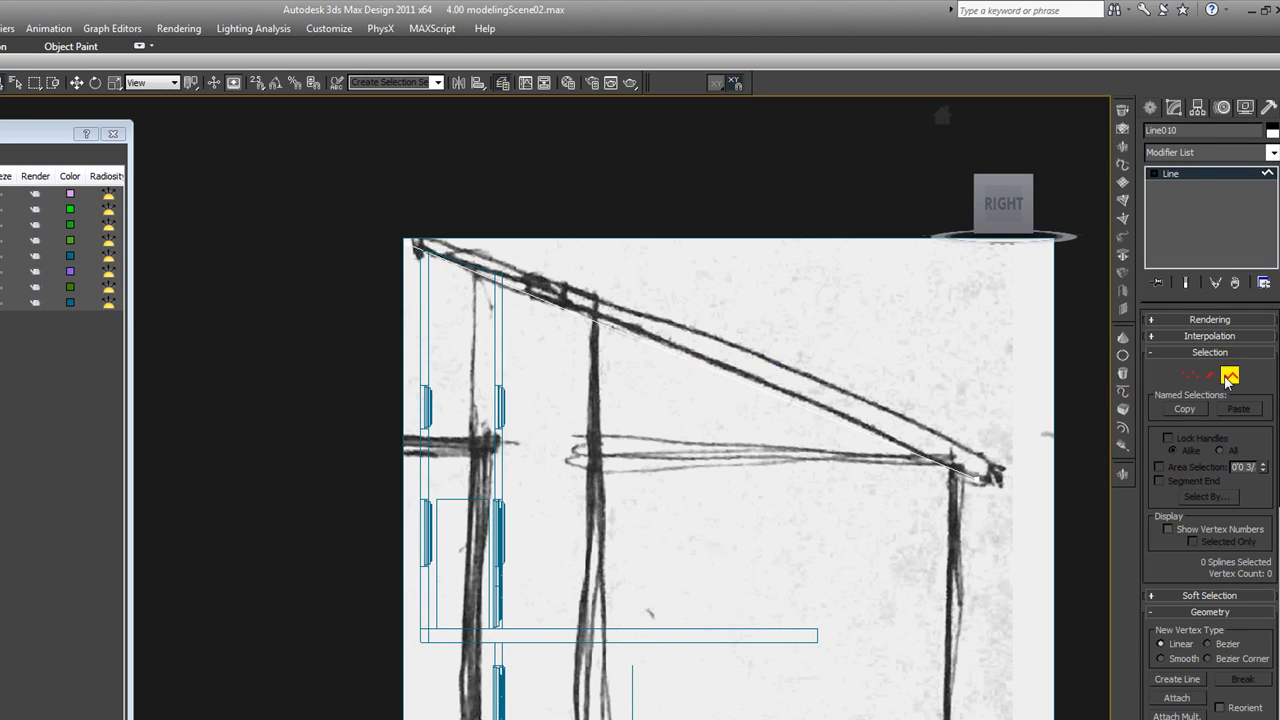
pyautogui.click(917, 447)
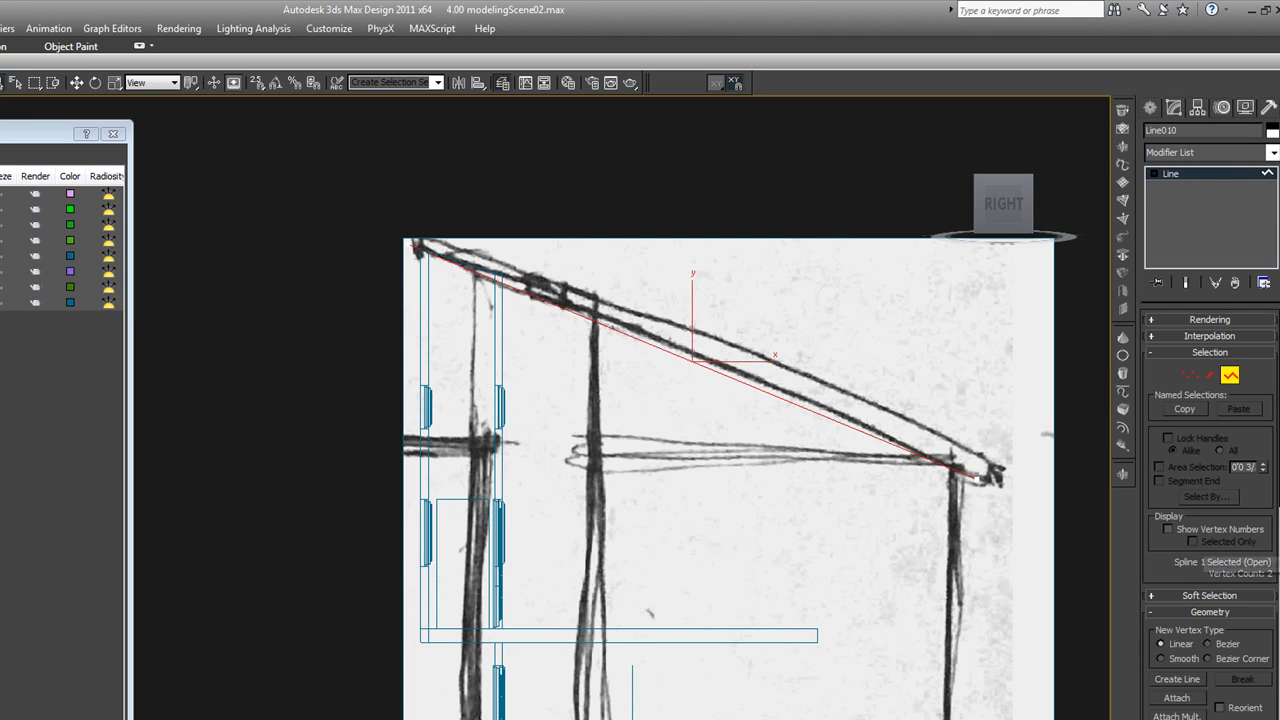
pyautogui.scroll(-5, 1250, 507)
pyautogui.scroll(-4, 1250, 343)
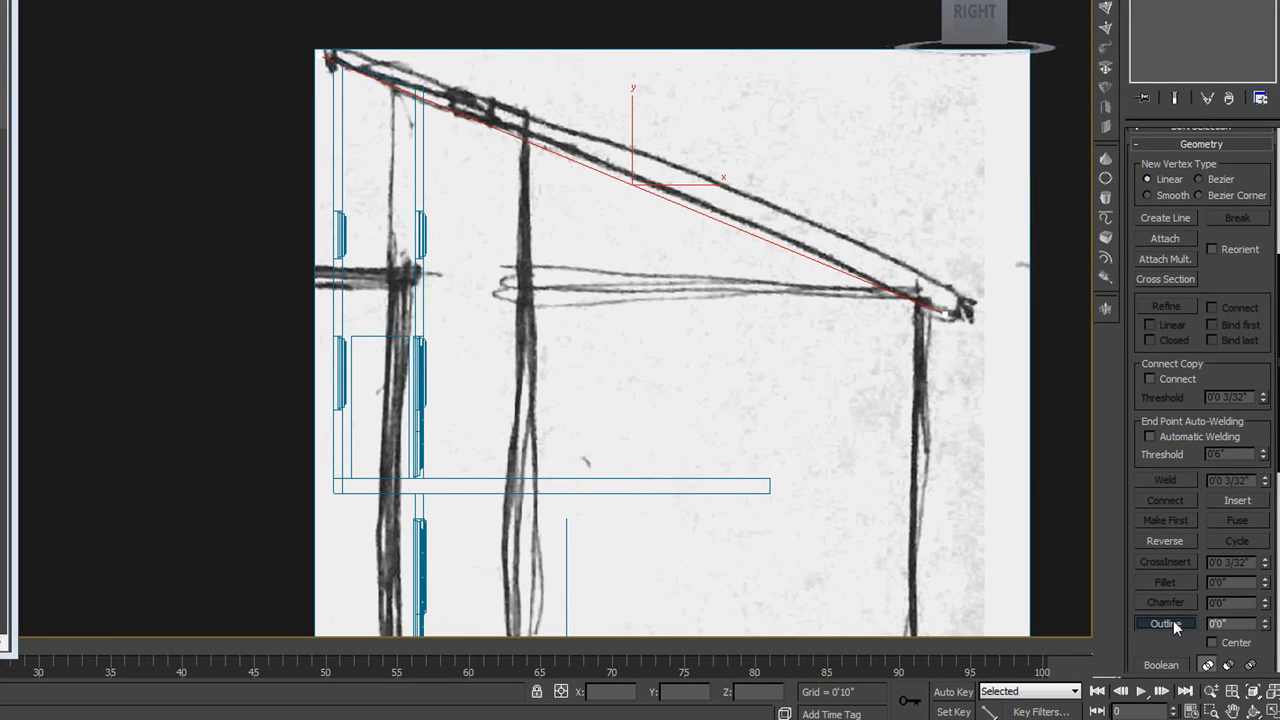
pyautogui.click(1165, 623)
pyautogui.moveTo(918, 299)
pyautogui.mouseDown()
pyautogui.moveTo(920, 143)
pyautogui.moveTo(925, 303)
pyautogui.moveTo(925, 288)
pyautogui.mouseUp()
# In the Top view, move the roof profile along X to just outside the building's east wall
pyautogui.scroll(-3, 881, 187)
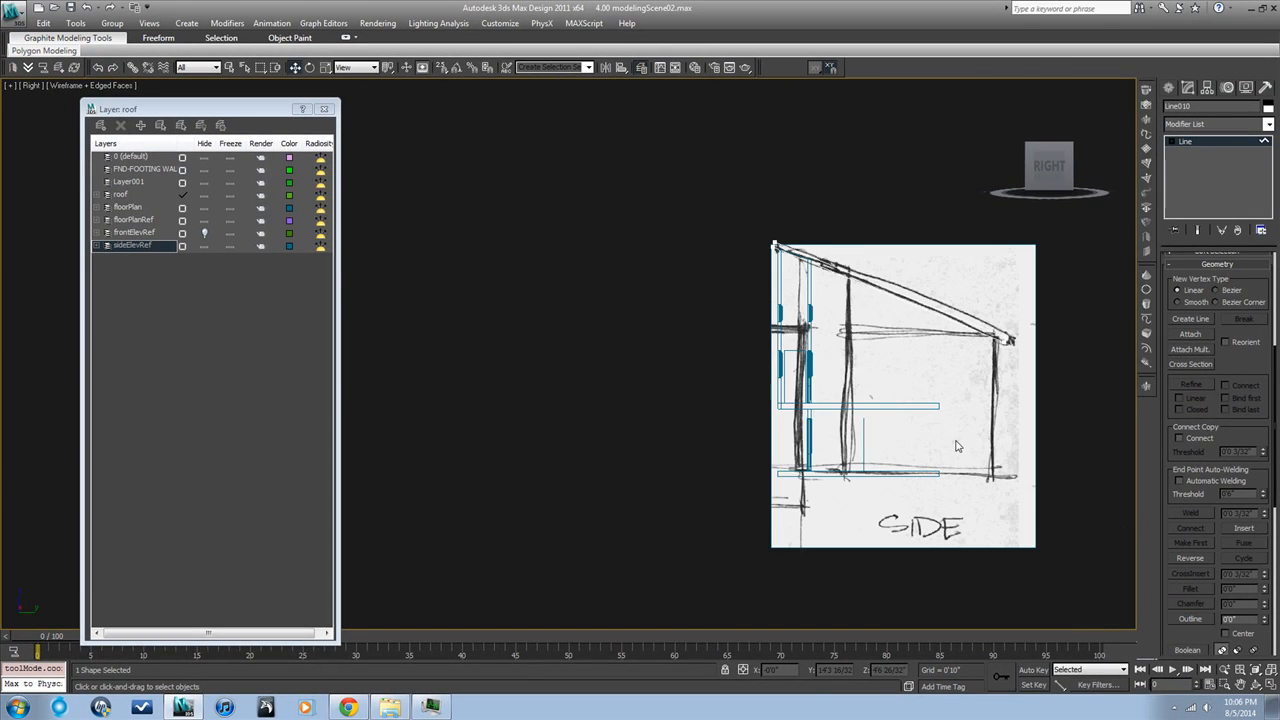
pyautogui.press('t')
pyautogui.press('z')
pyautogui.scroll(-2, 937, 461)
pyautogui.moveTo(912, 458); pyautogui.dragTo(765, 421, button='middle')
pyautogui.press('space')
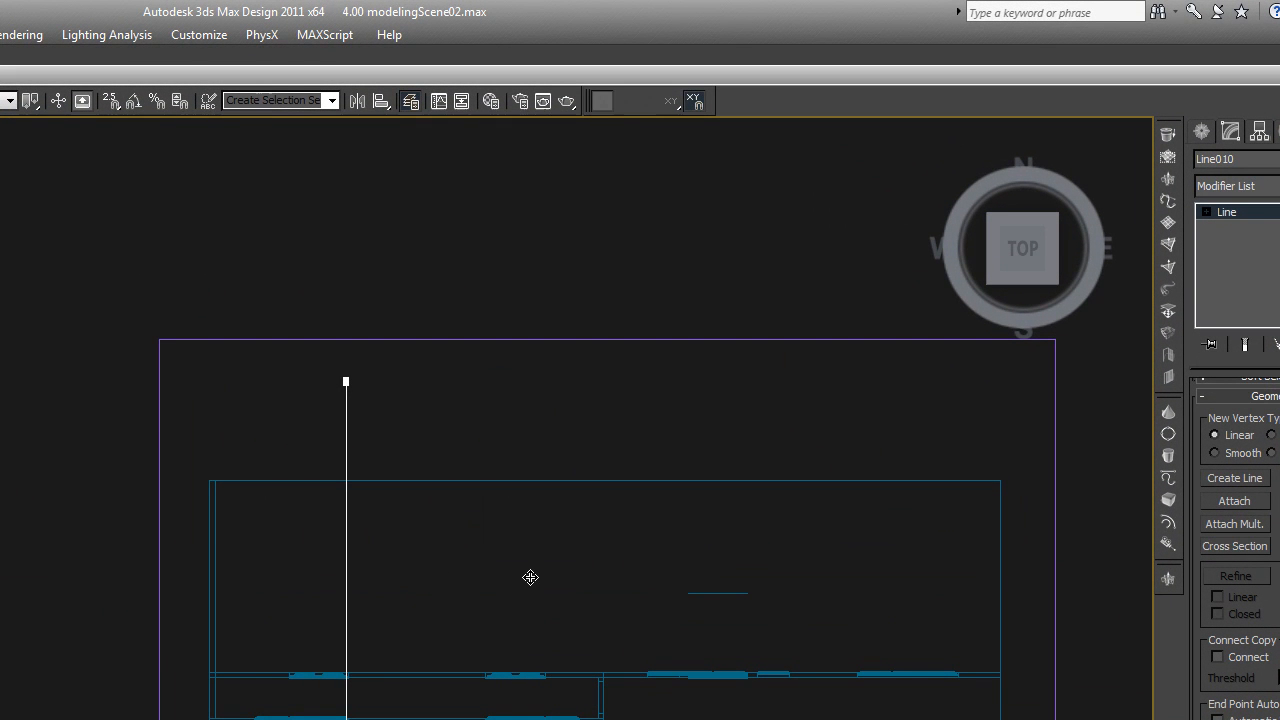
pyautogui.click(1206, 212)
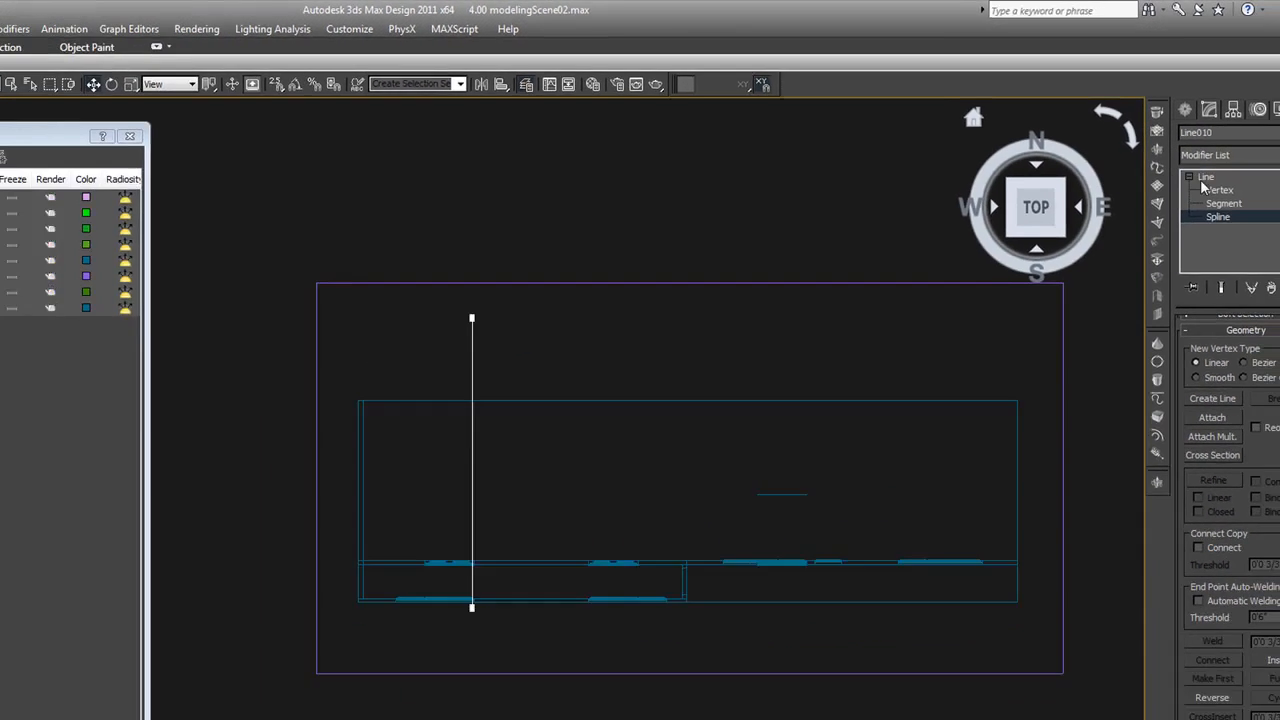
pyautogui.click(1205, 178)
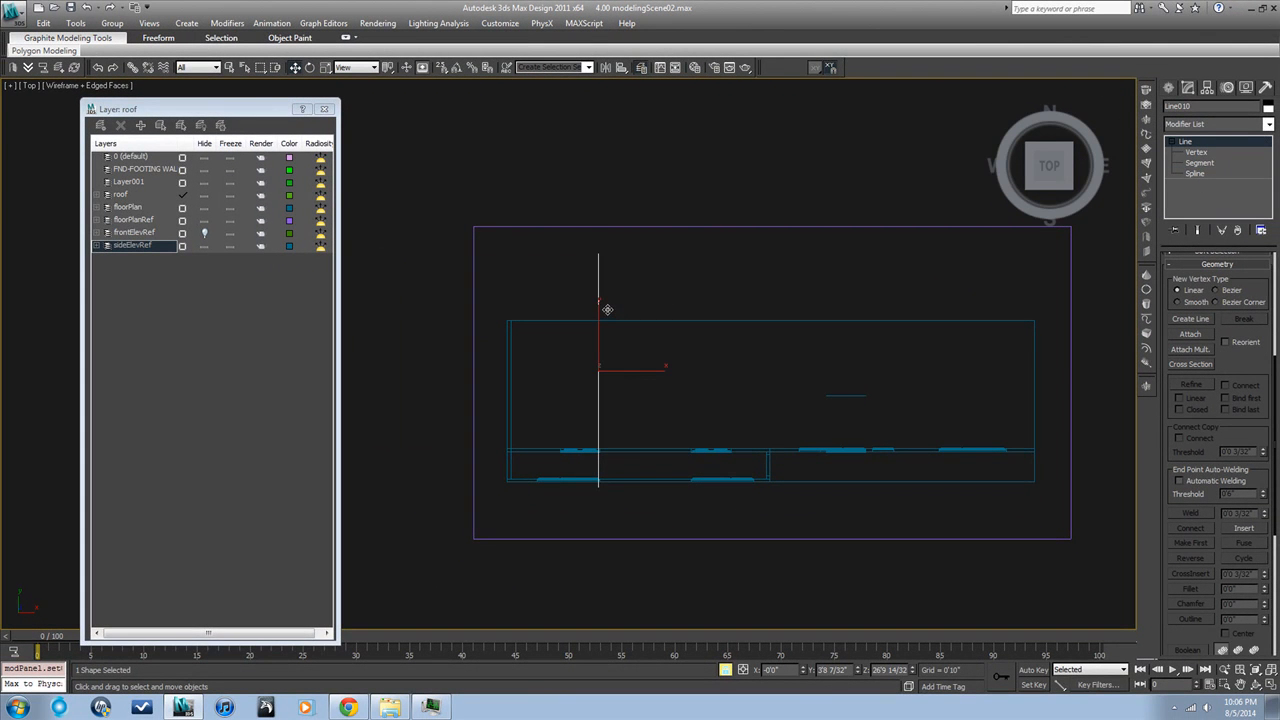
pyautogui.moveTo(610, 308); pyautogui.dragTo(1042, 313)
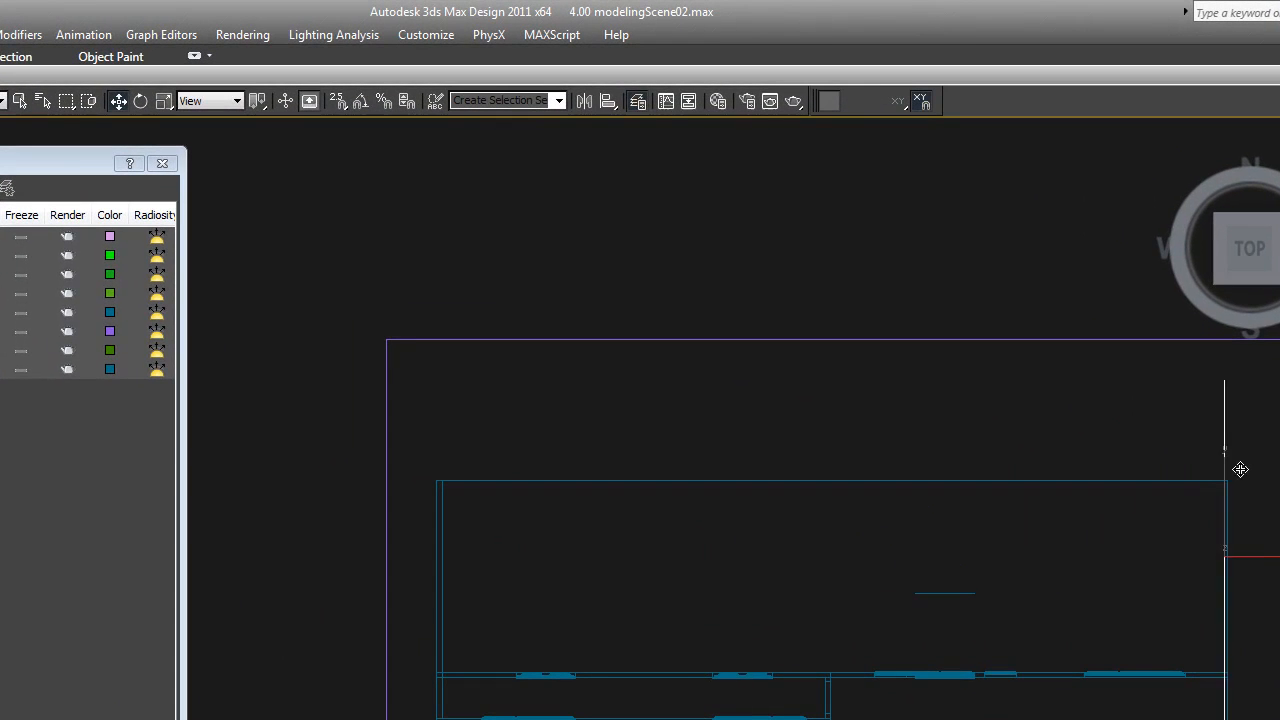
pyautogui.moveTo(1240, 469); pyautogui.dragTo(1248, 469)
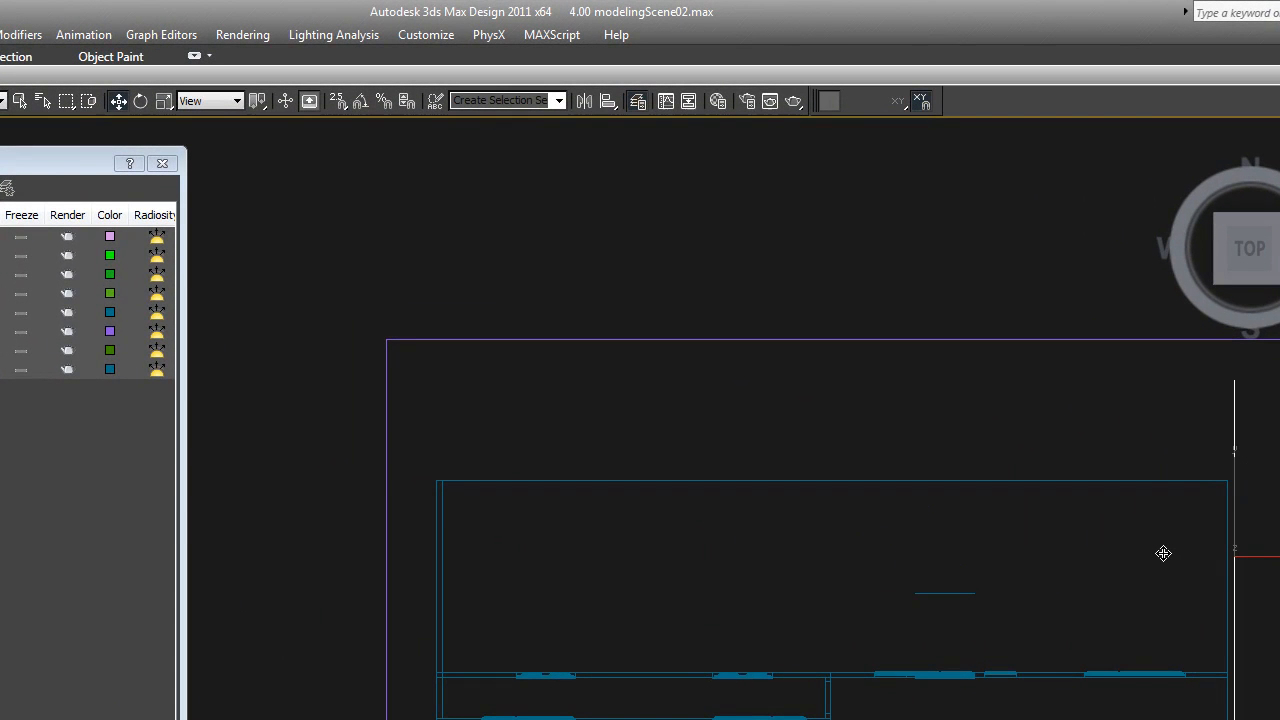
# In the Right view, try to extend the upper floor slab to the sketched outer post by moving its outer-end vertices
pyautogui.scroll(-2, 1164, 548)
pyautogui.press('r')
pyautogui.press('z')
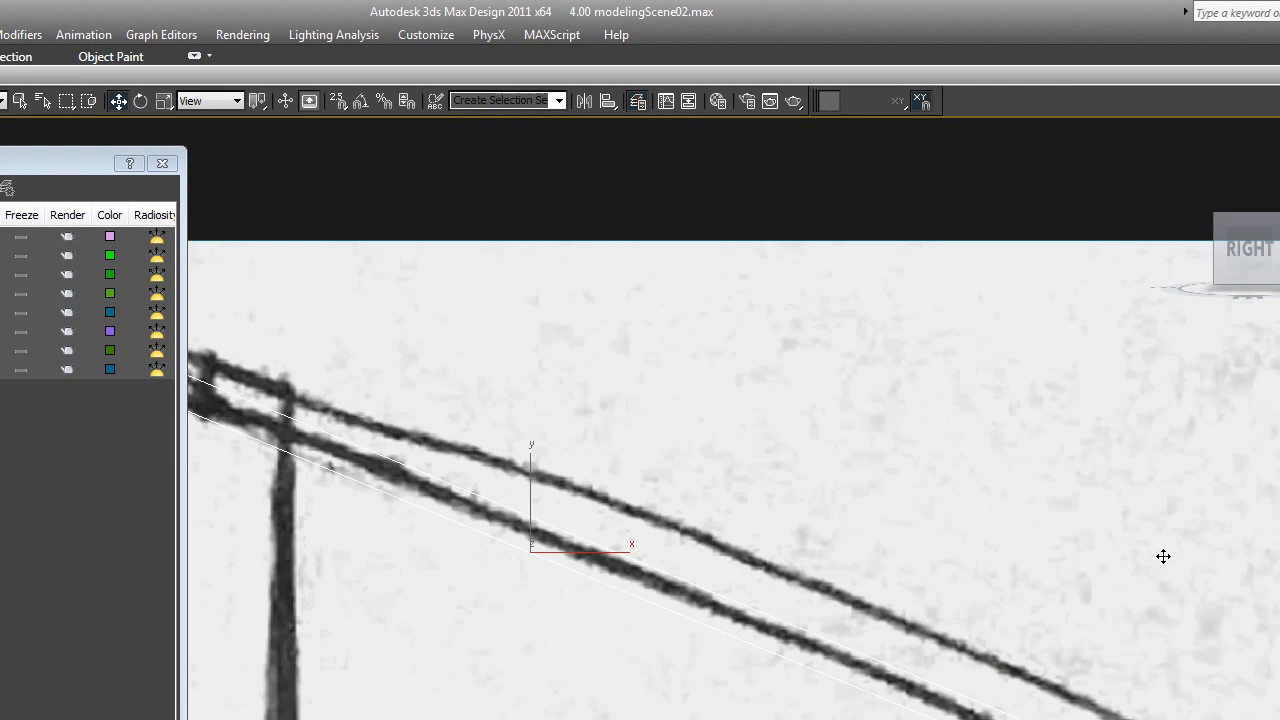
pyautogui.scroll(-4, 1163, 556)
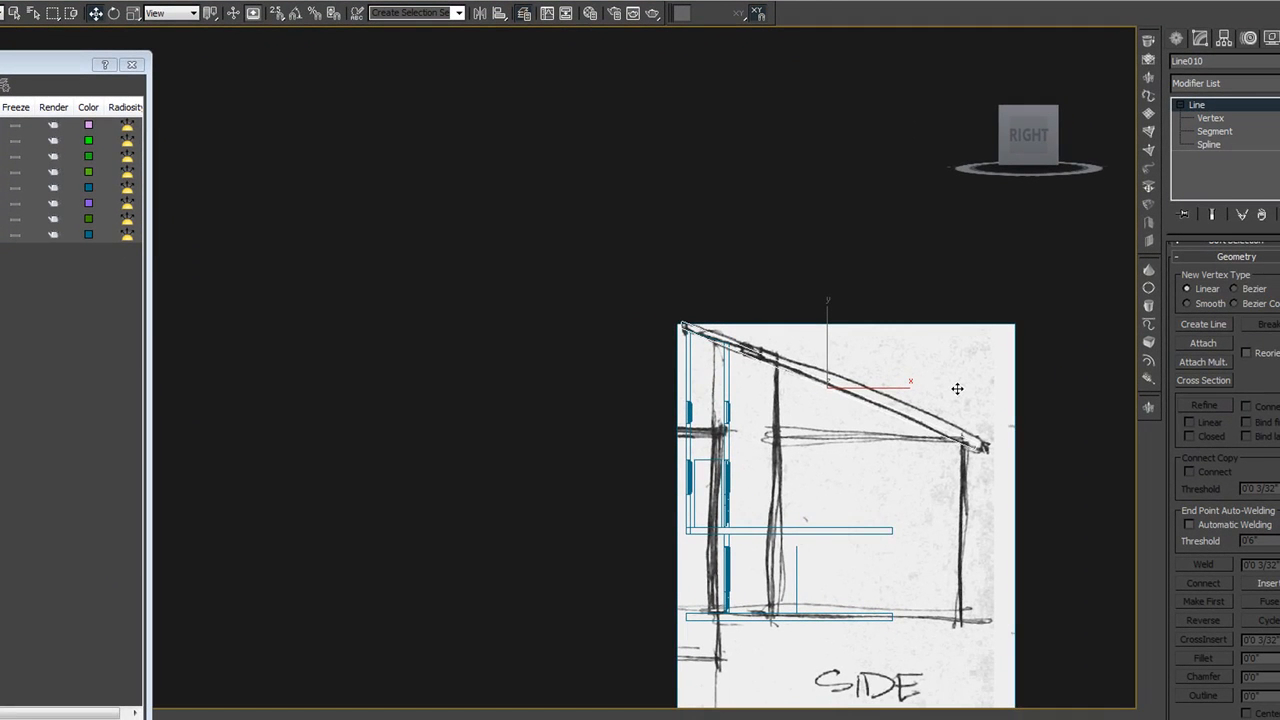
pyautogui.click(880, 531)
pyautogui.click(1212, 131)
pyautogui.moveTo(932, 584); pyautogui.dragTo(866, 470)
pyautogui.press('w')
pyautogui.moveTo(905, 537); pyautogui.dragTo(969, 536)
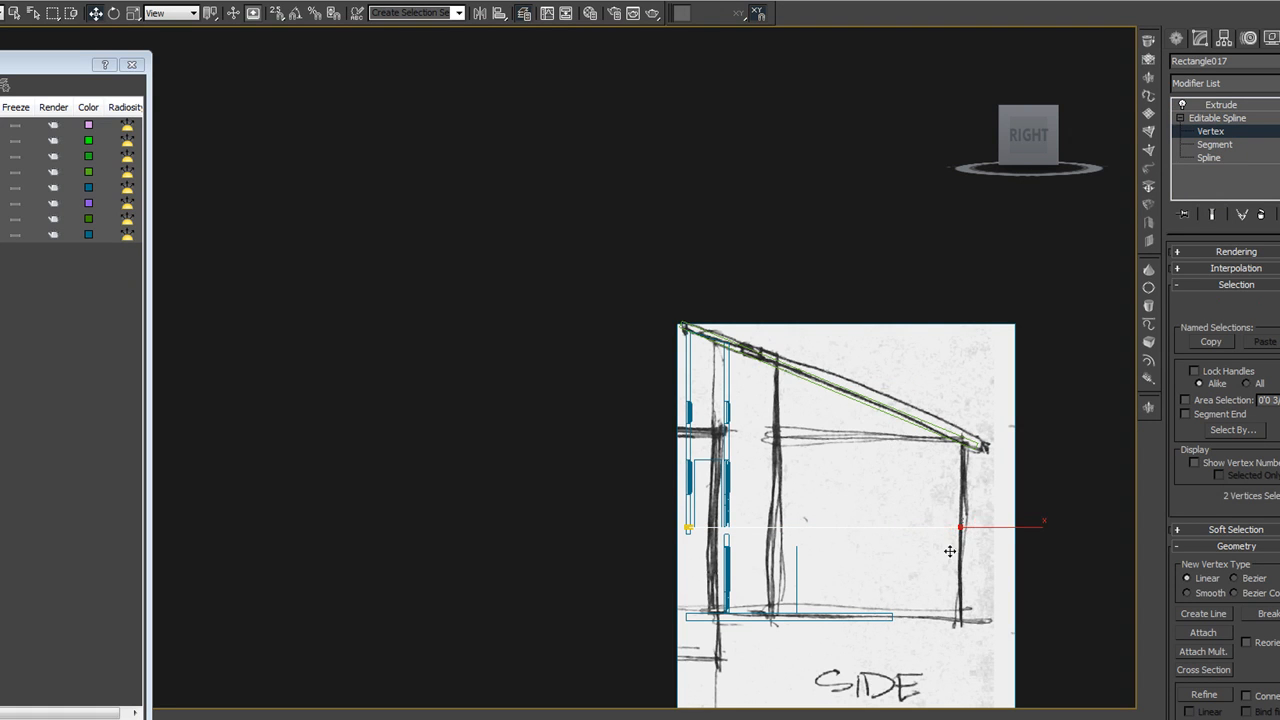
pyautogui.click(1217, 118)
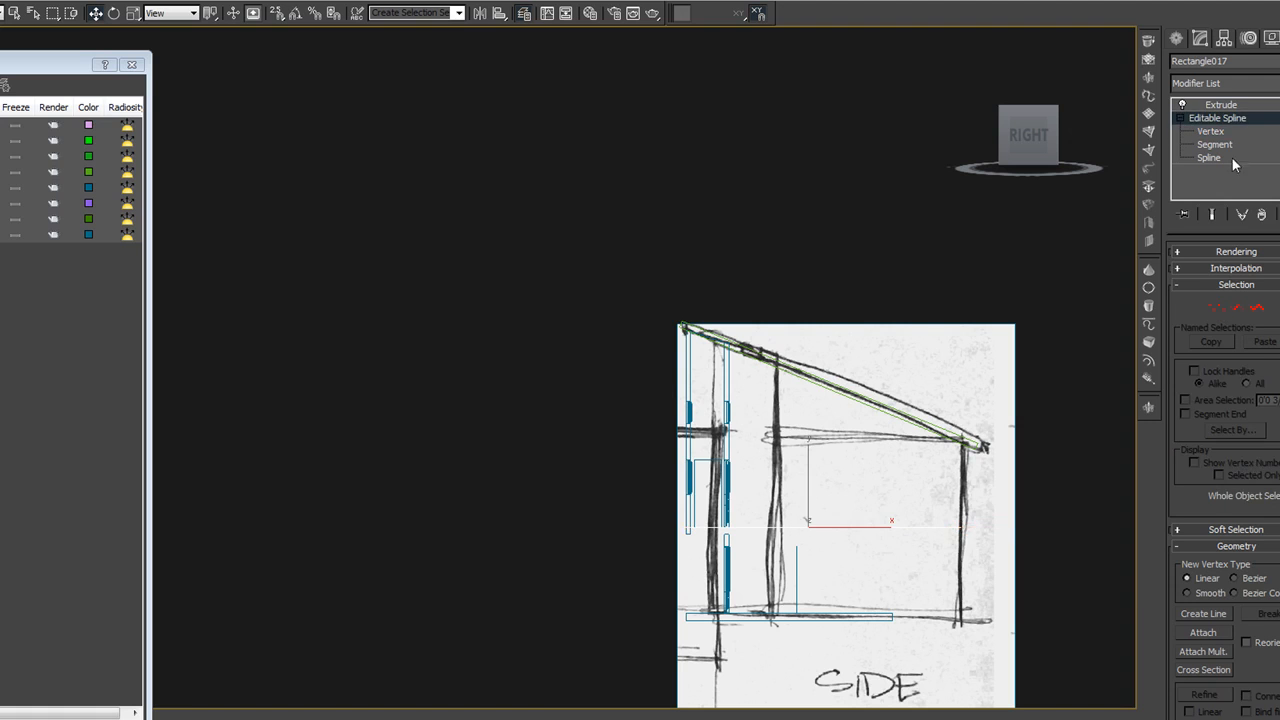
pyautogui.click(1228, 105)
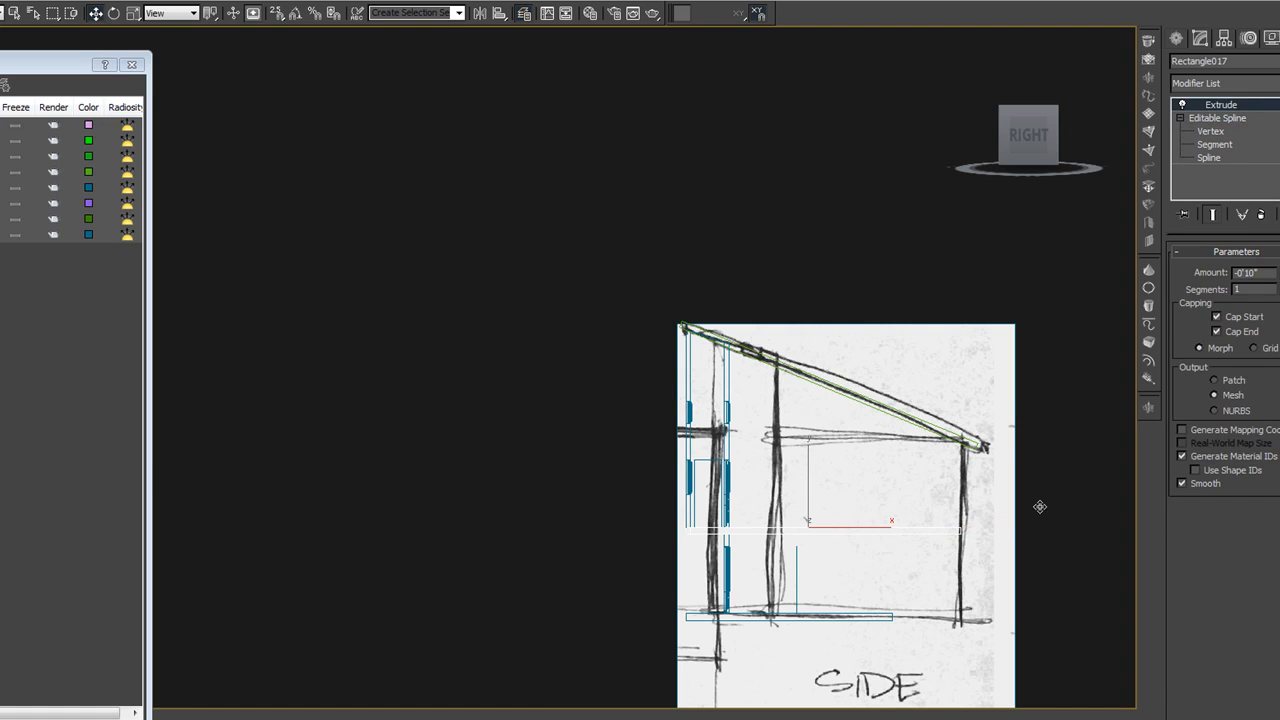
# Compare the two floor slabs in the Top view and undo the extension of the upper slab
pyautogui.click(885, 617)
pyautogui.press('t')
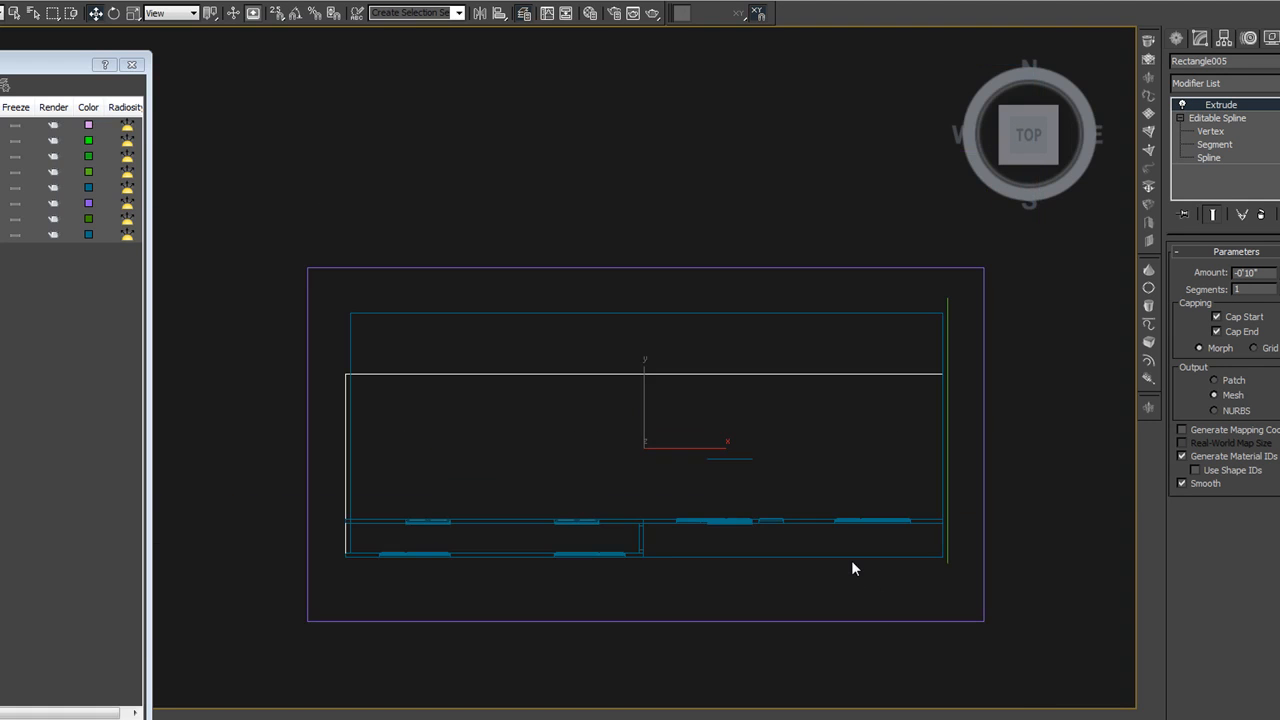
pyautogui.press('F3')
pyautogui.click(851, 564)
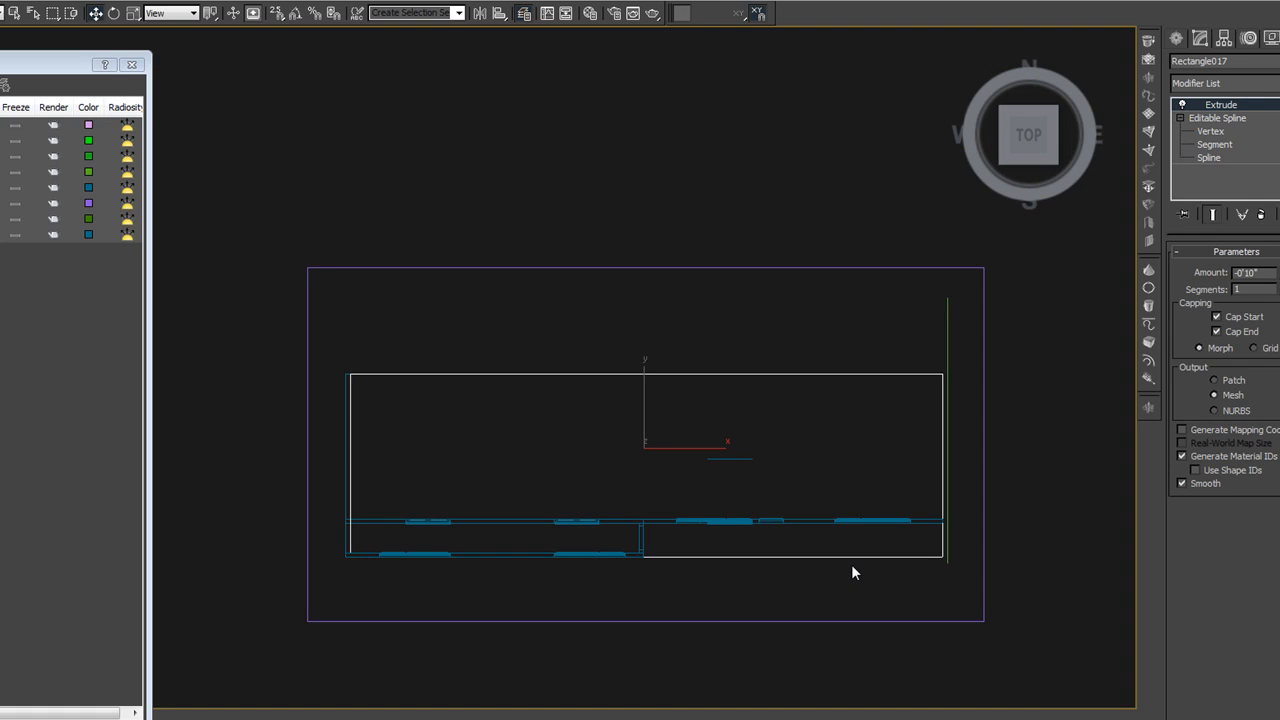
pyautogui.click(1003, 501)
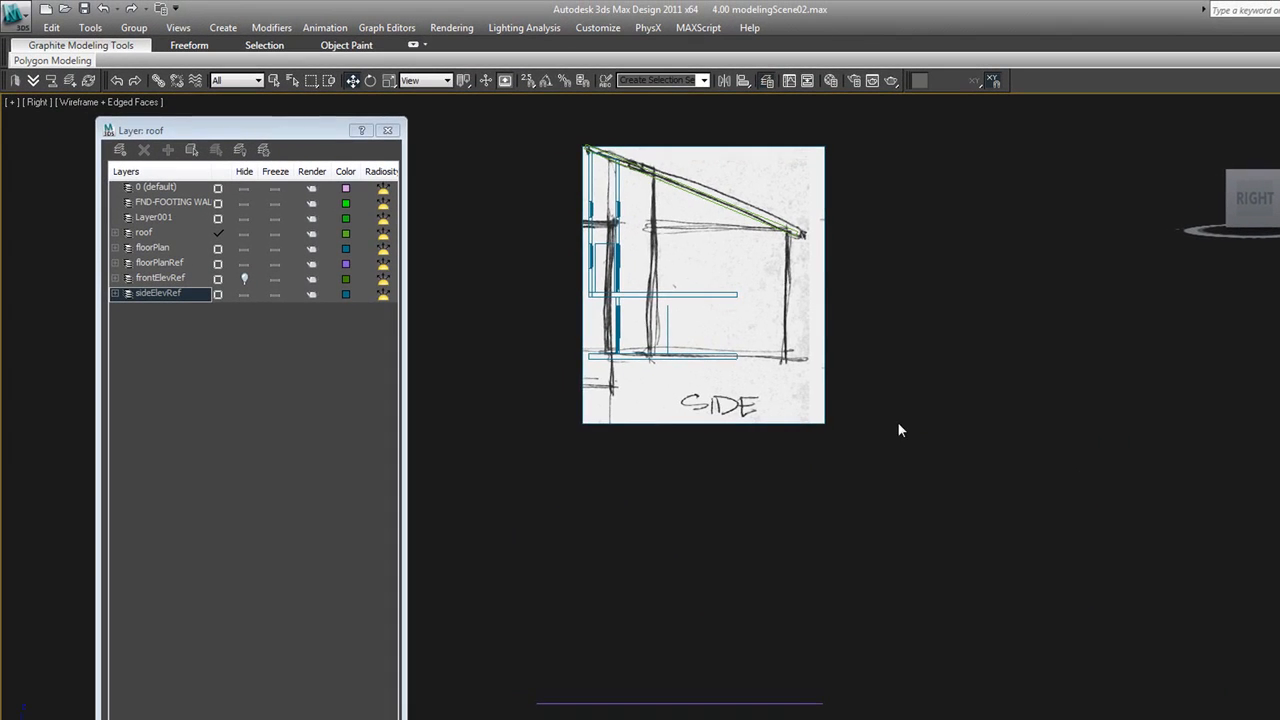
# In the shaded Right view, slide the side elevation reference horizontally so its sketched inner post lines up with the modelled inner wall
pyautogui.moveTo(896, 429); pyautogui.dragTo(940, 464, button='middle')
pyautogui.press('F3')
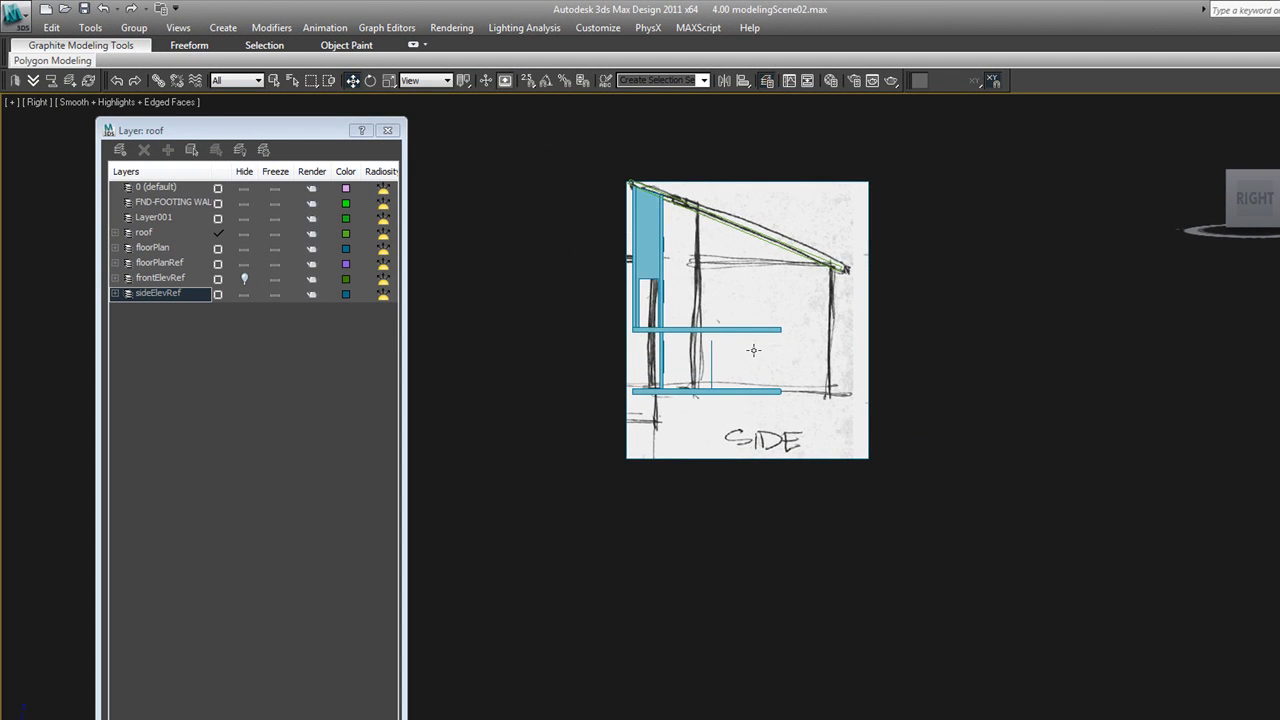
pyautogui.moveTo(754, 350); pyautogui.dragTo(793, 362, button='middle')
pyautogui.click(752, 358)
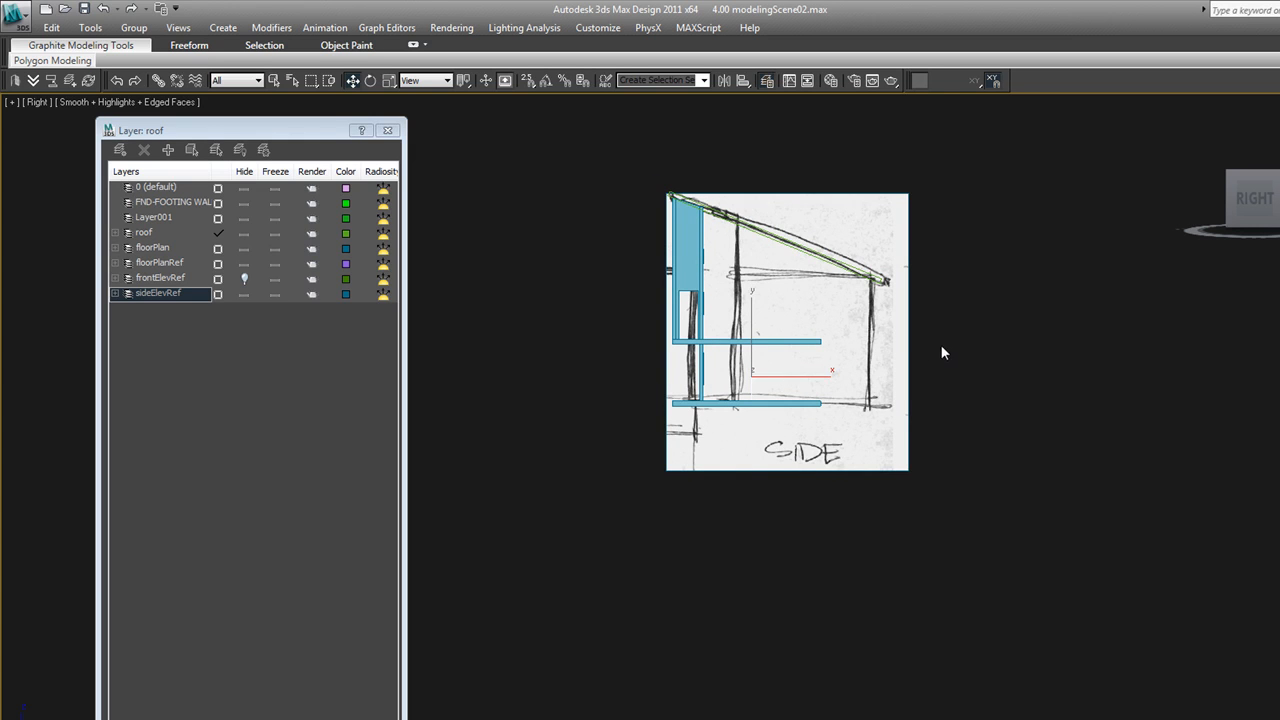
pyautogui.click(903, 349)
pyautogui.moveTo(903, 349); pyautogui.dragTo(868, 346)
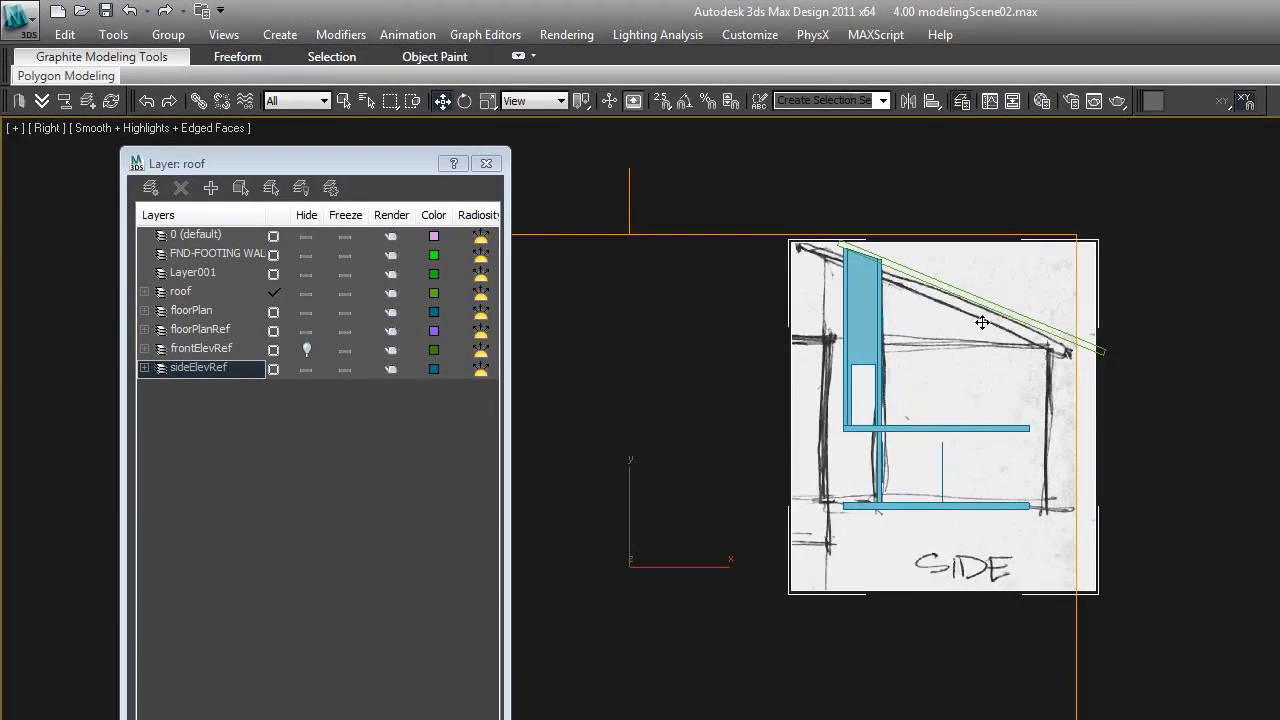
# Move the roof profile back over the sketched roof on the shifted side elevation reference
pyautogui.scroll(3, 981, 311)
pyautogui.click(976, 297)
pyautogui.moveTo(980, 298); pyautogui.dragTo(1016, 312, button='middle')
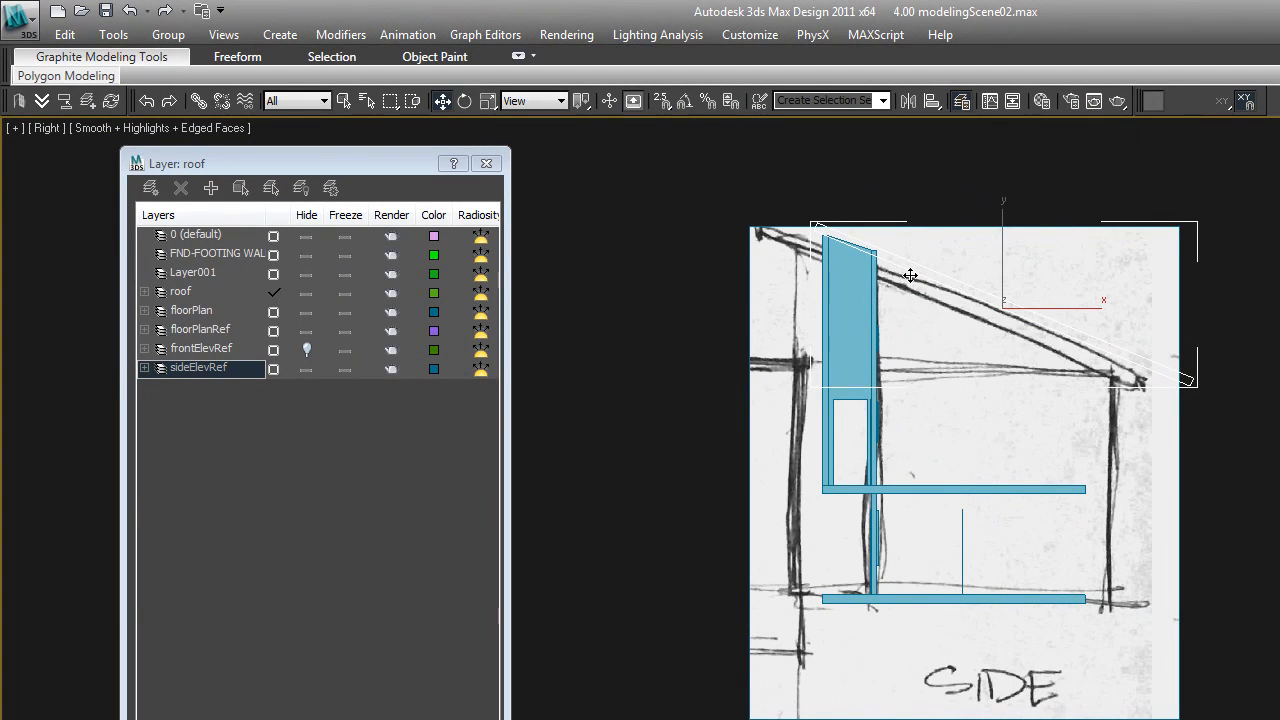
pyautogui.moveTo(910, 274); pyautogui.dragTo(869, 280)
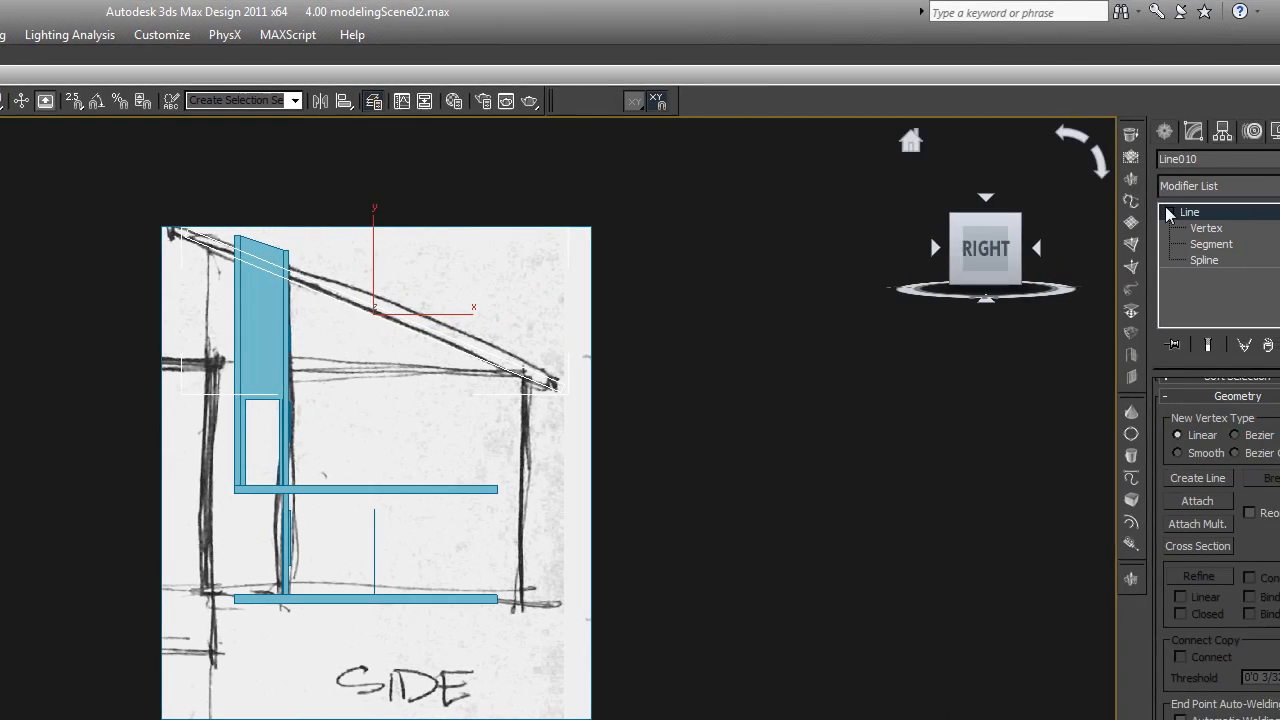
# Move the roof profile's high-end vertices inward along the slope to shorten the overhang past the wall
pyautogui.click(1215, 229)
pyautogui.moveTo(216, 288); pyautogui.dragTo(149, 208)
pyautogui.press('F8')
pyautogui.moveTo(203, 245); pyautogui.dragTo(227, 259)
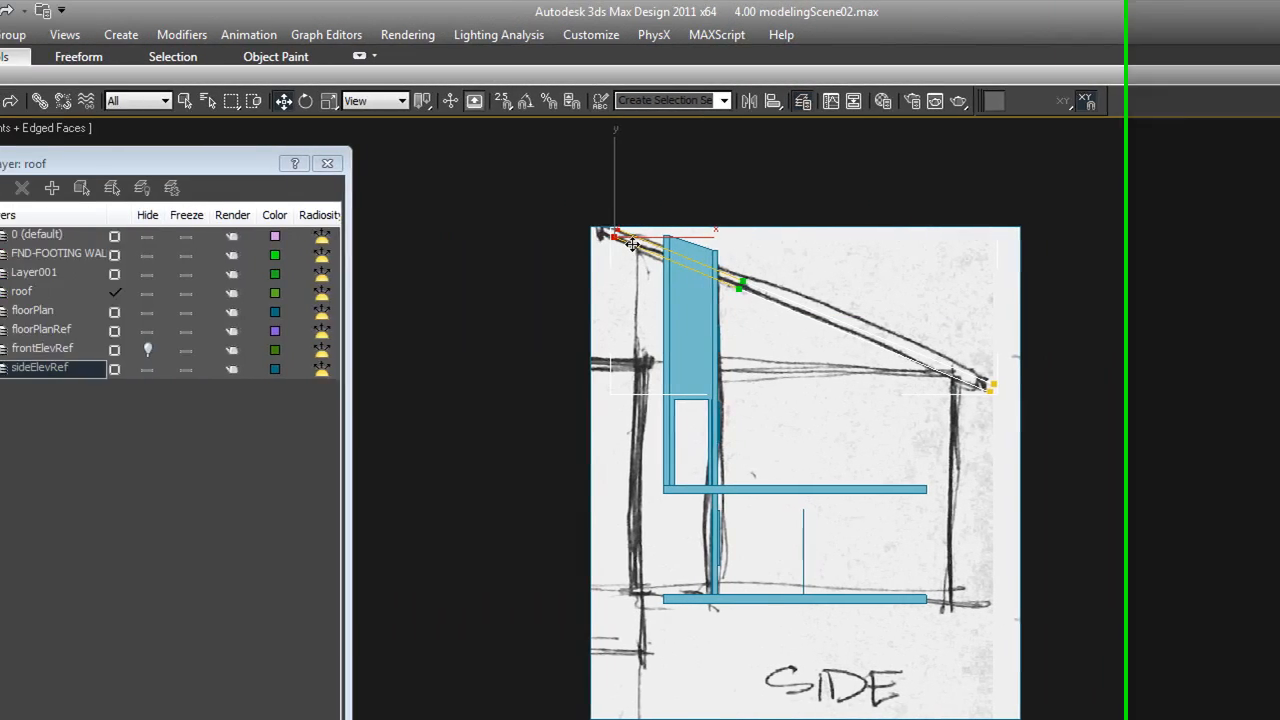
pyautogui.moveTo(815, 259); pyautogui.dragTo(825, 257)
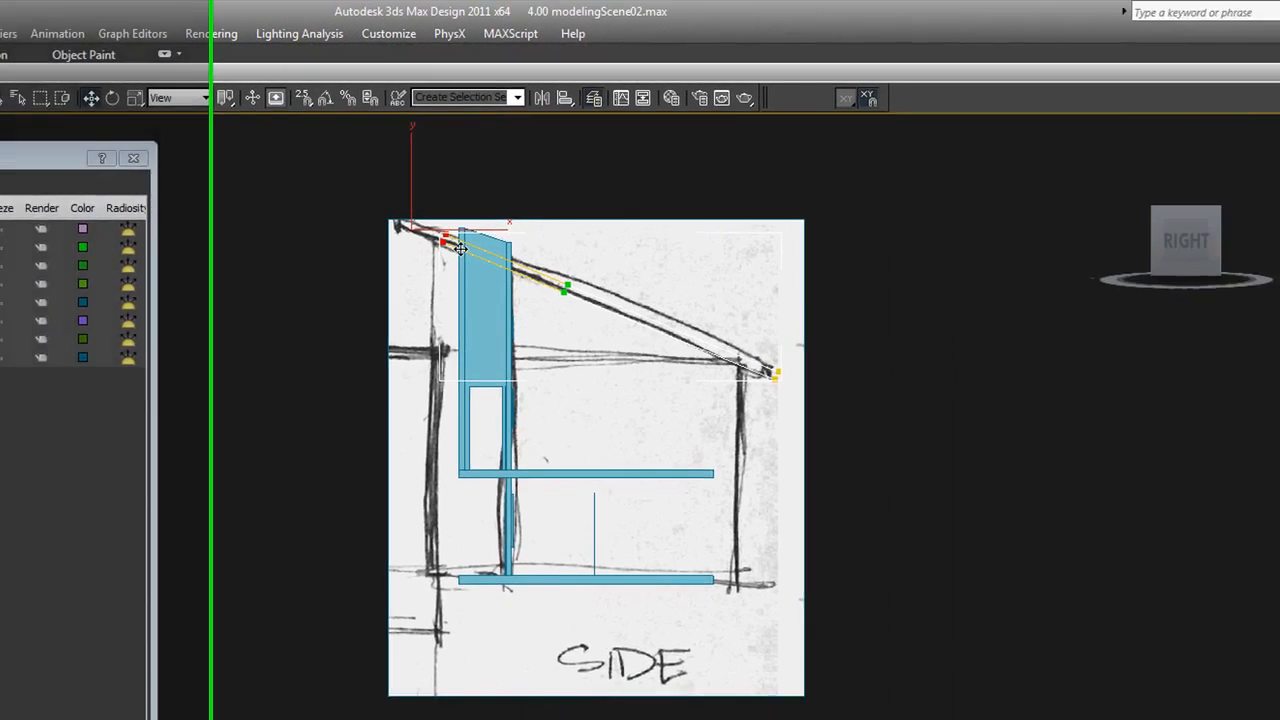
# Convert all vertices of the roof profile to Corner type and leave vertex editing
pyautogui.moveTo(460, 248); pyautogui.dragTo(966, 453)
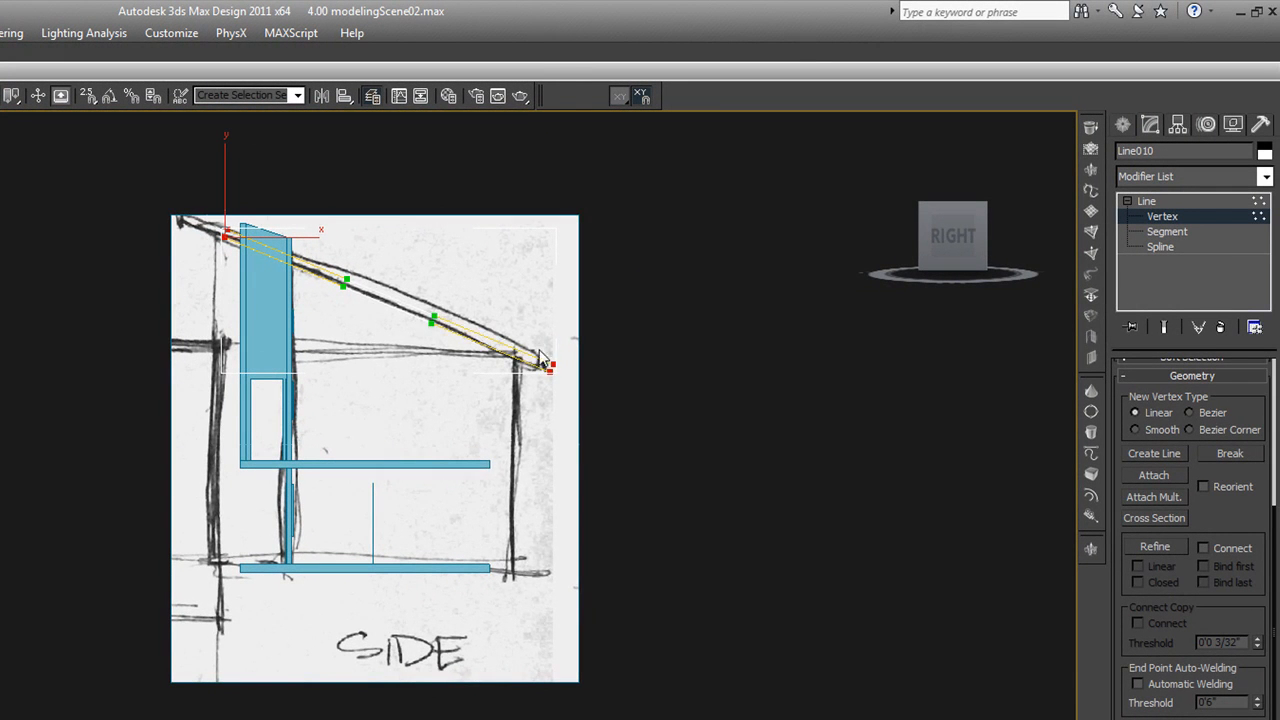
pyautogui.rightClick(540, 358)
pyautogui.click(430, 230)
pyautogui.click(1157, 221)
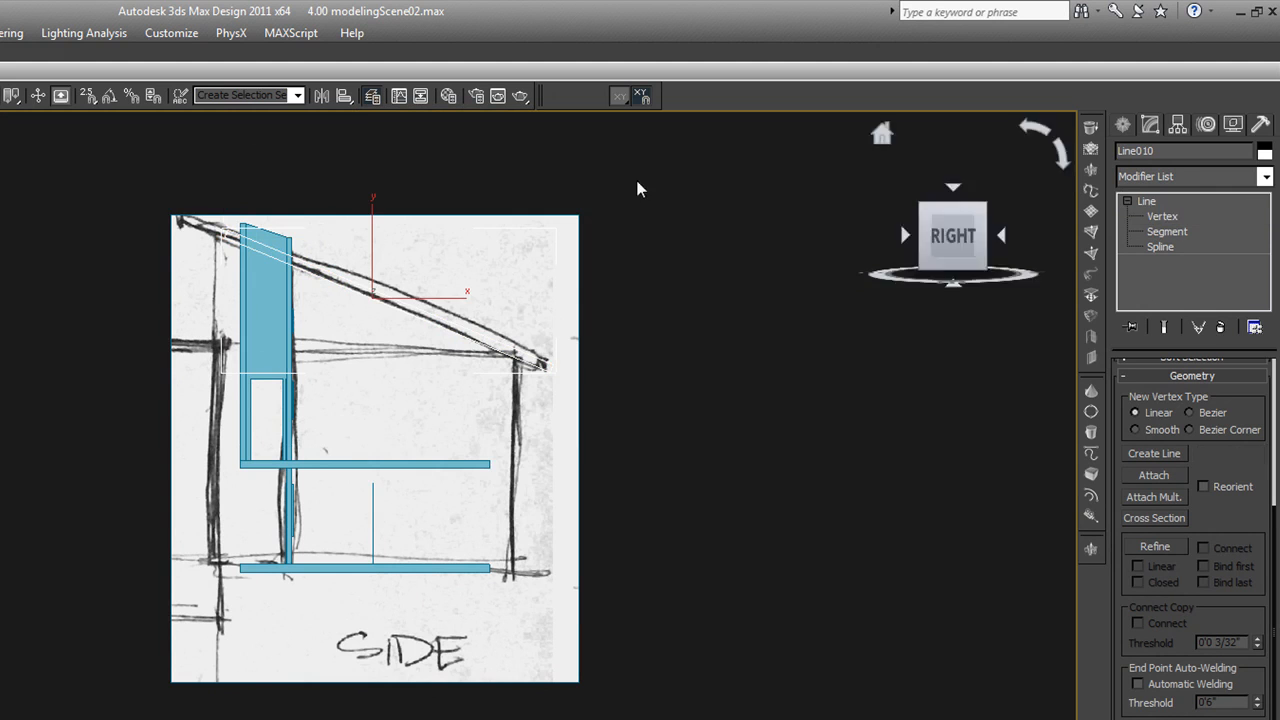
# Lower the two top vertices of the sloped side wall between the tall walls to the underside of the roof profile
pyautogui.click(304, 216)
pyautogui.scroll(2, 251, 230)
pyautogui.scroll(3, 251, 230)
pyautogui.click(251, 230)
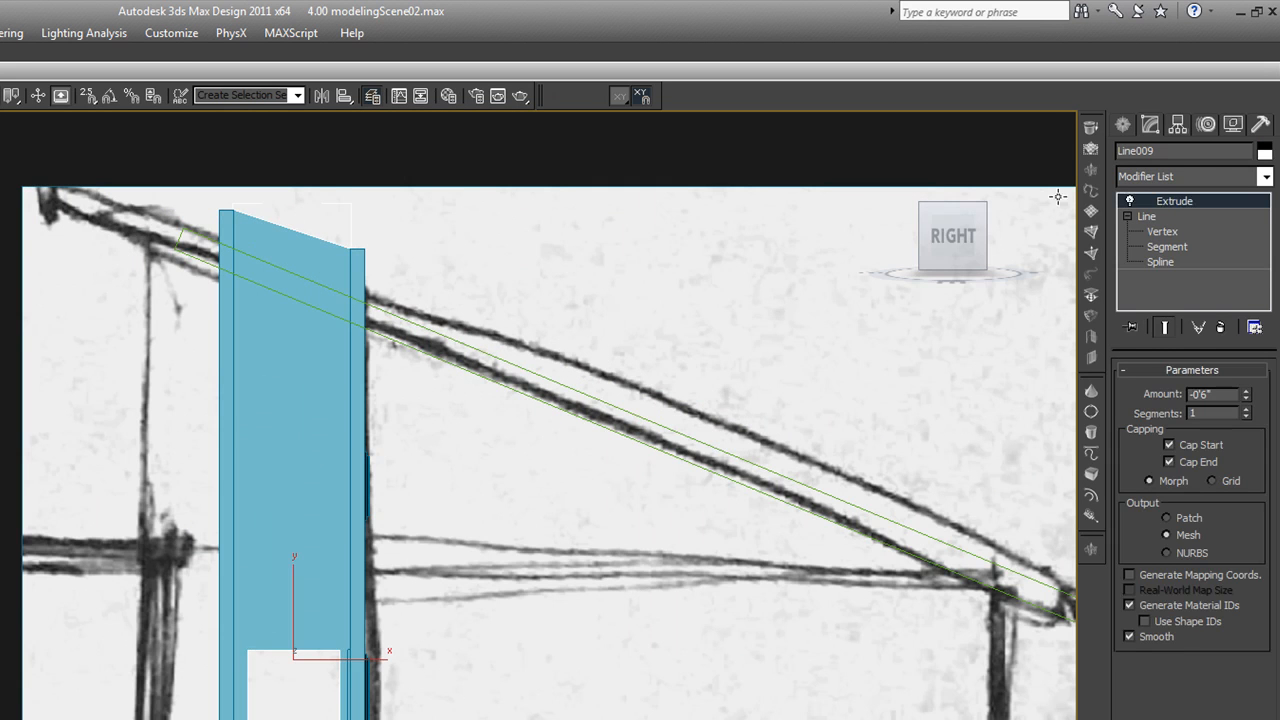
pyautogui.click(1162, 231)
pyautogui.click(238, 209)
pyautogui.moveTo(260, 226); pyautogui.dragTo(262, 290)
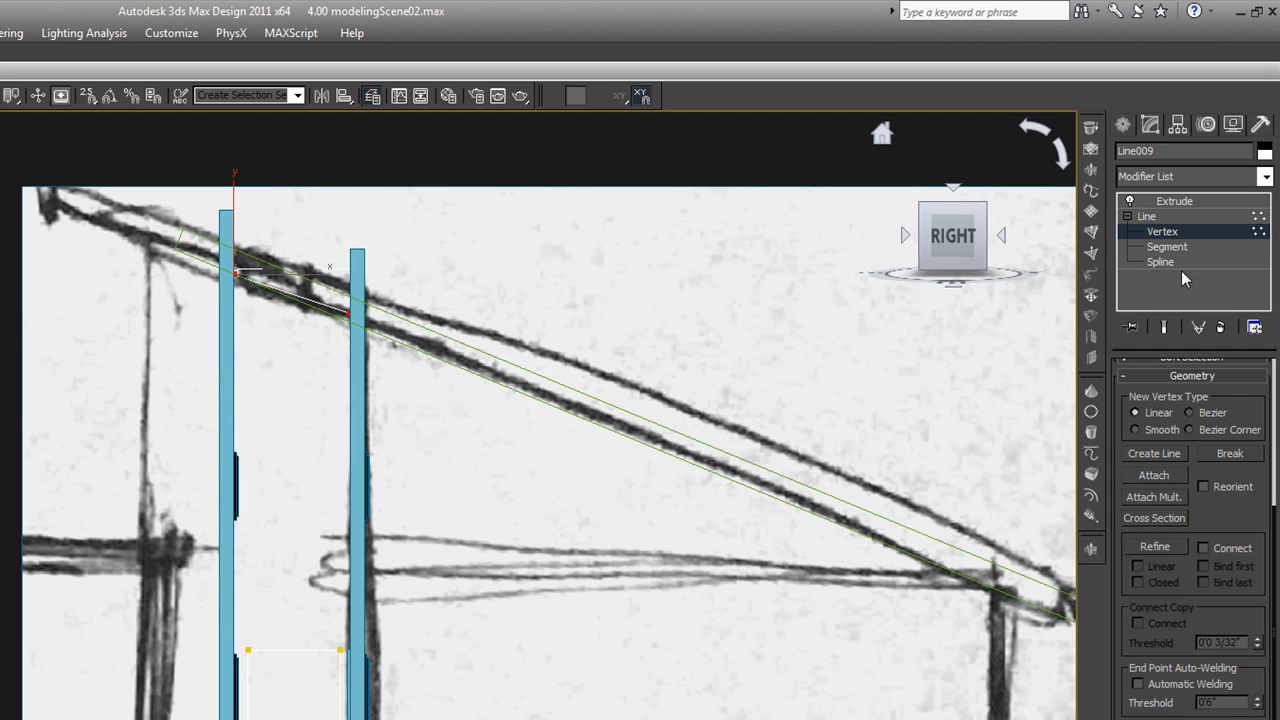
# Leave editing of the sloped side wall and lower the top vertices of the tall wall on its lower-roof side to the roof's underside
pyautogui.click(1148, 216)
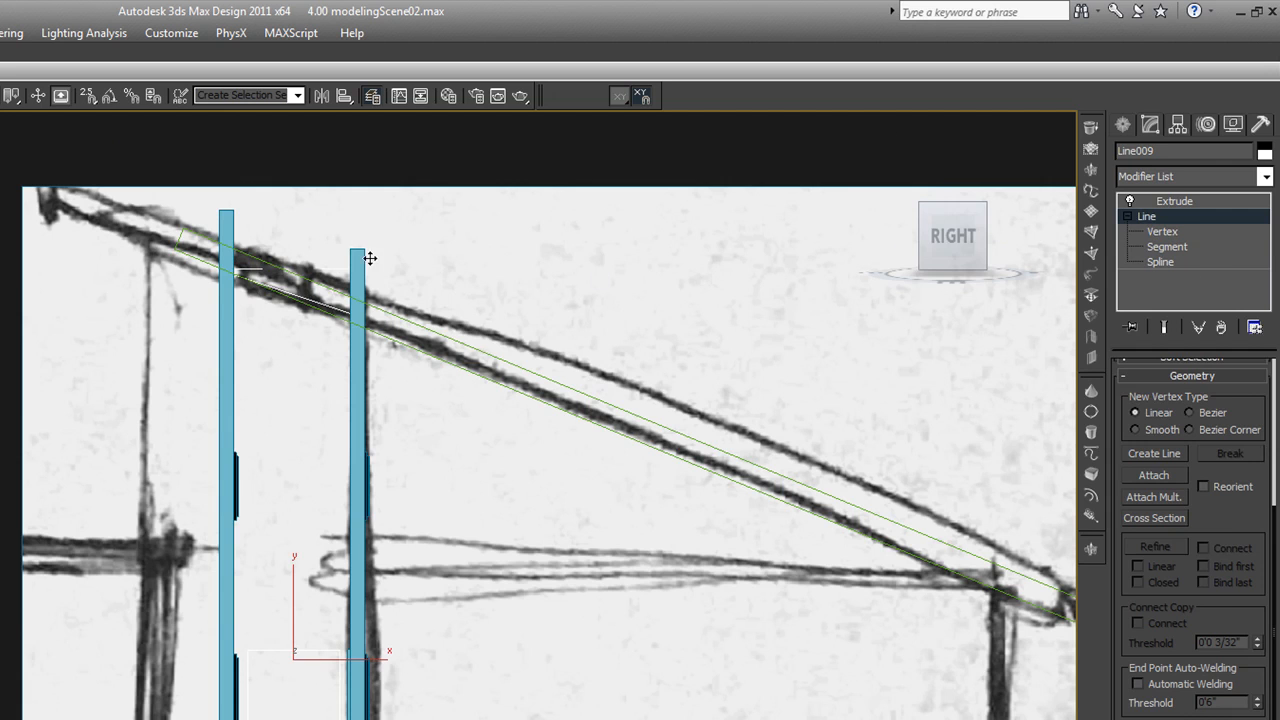
pyautogui.click(1174, 201)
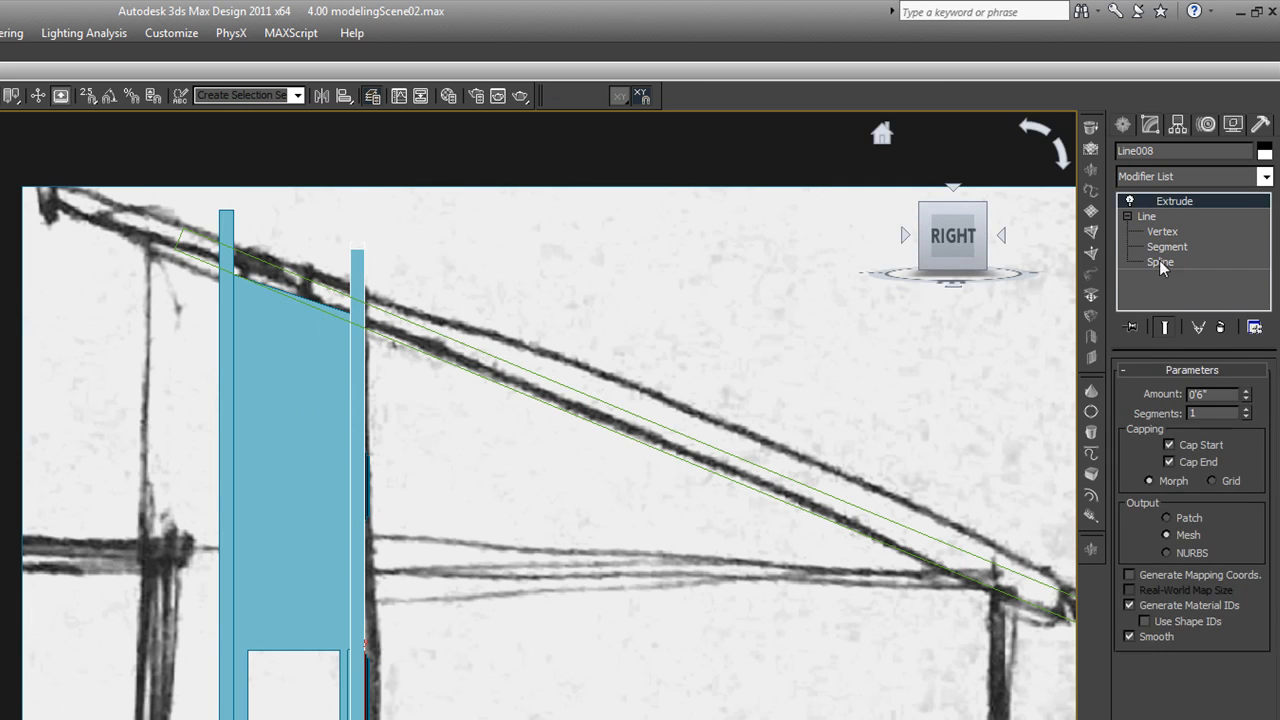
pyautogui.click(1160, 232)
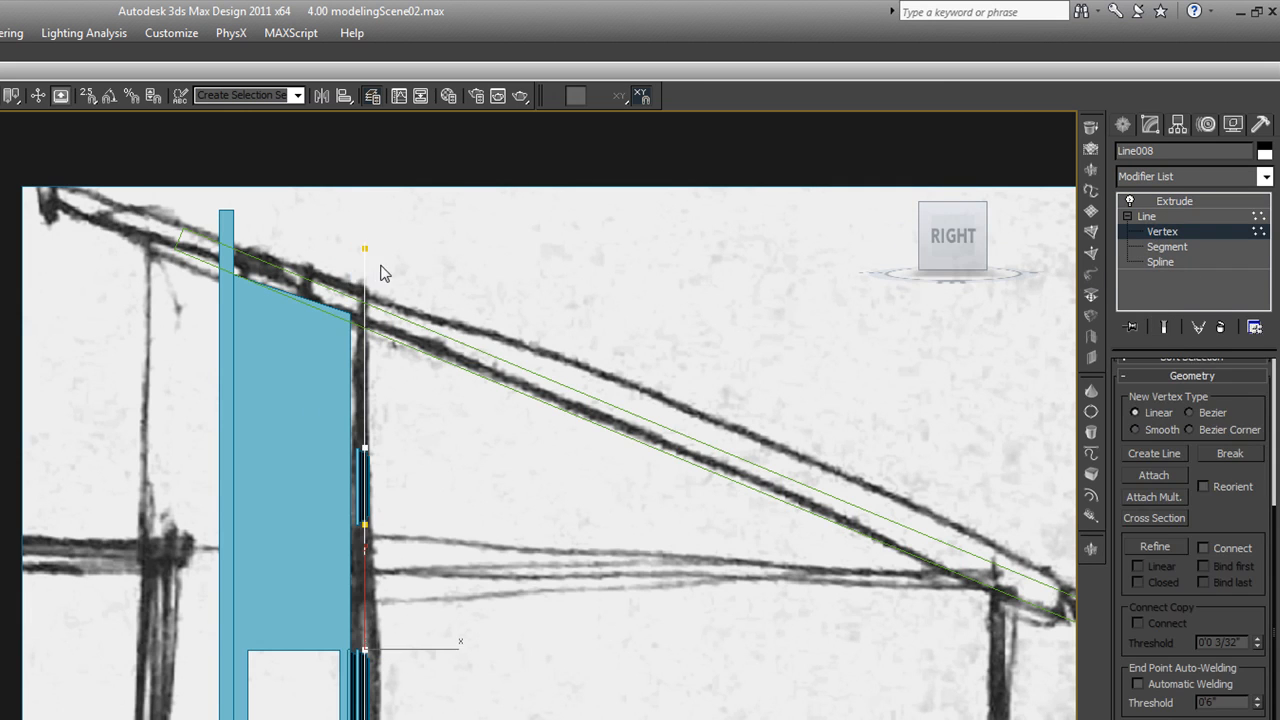
pyautogui.moveTo(365, 246); pyautogui.dragTo(368, 318)
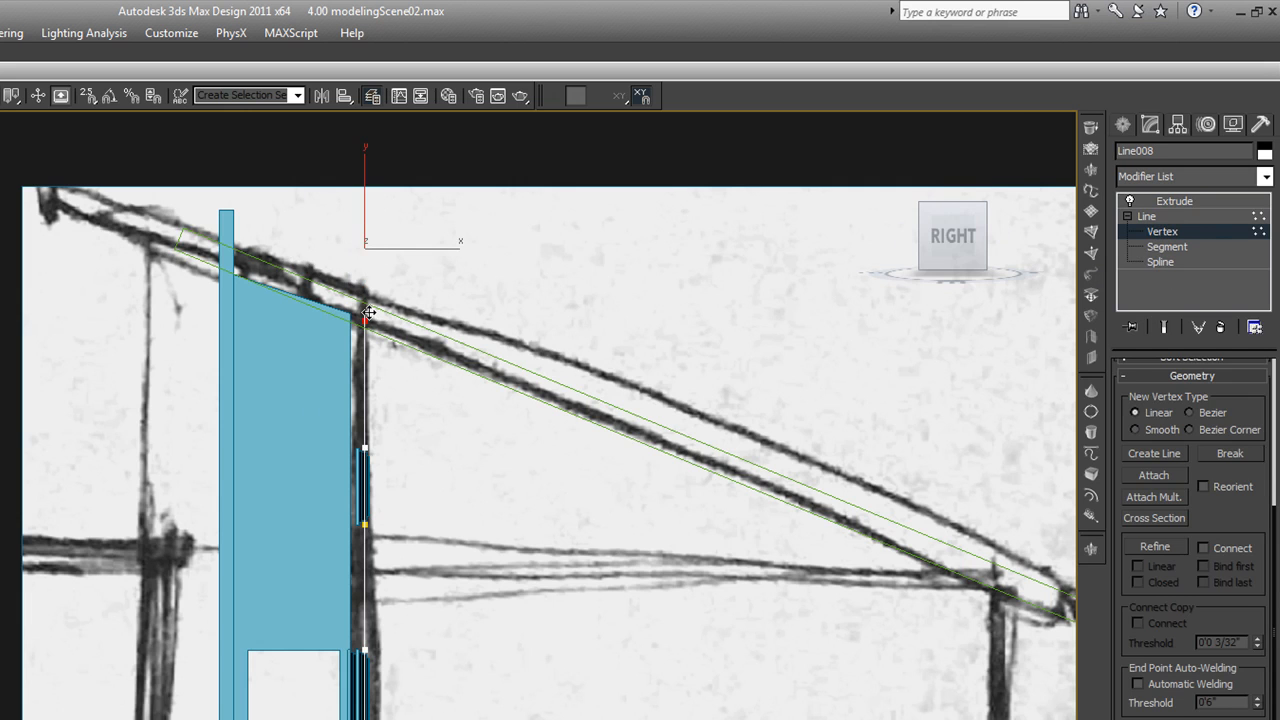
pyautogui.click(1174, 201)
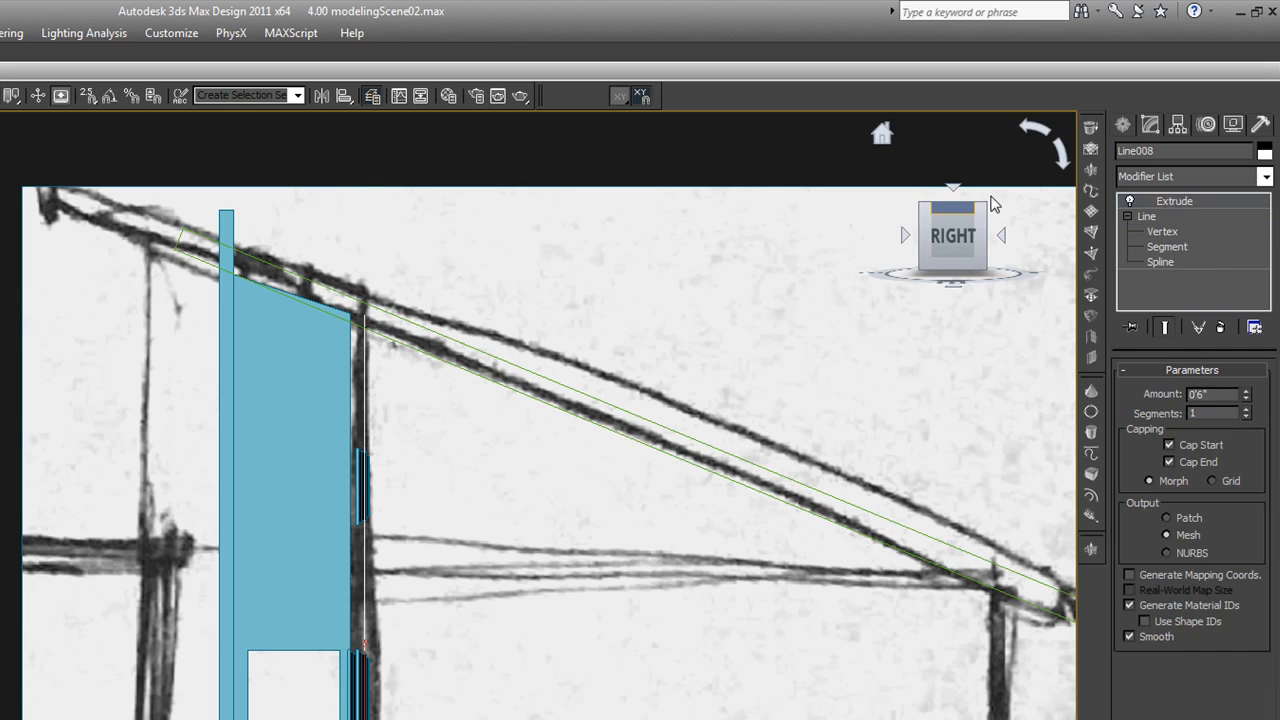
# Lower the top vertices of the tall wall under the roof's high end to the underside of the roof profile
pyautogui.click(229, 224)
pyautogui.click(1190, 232)
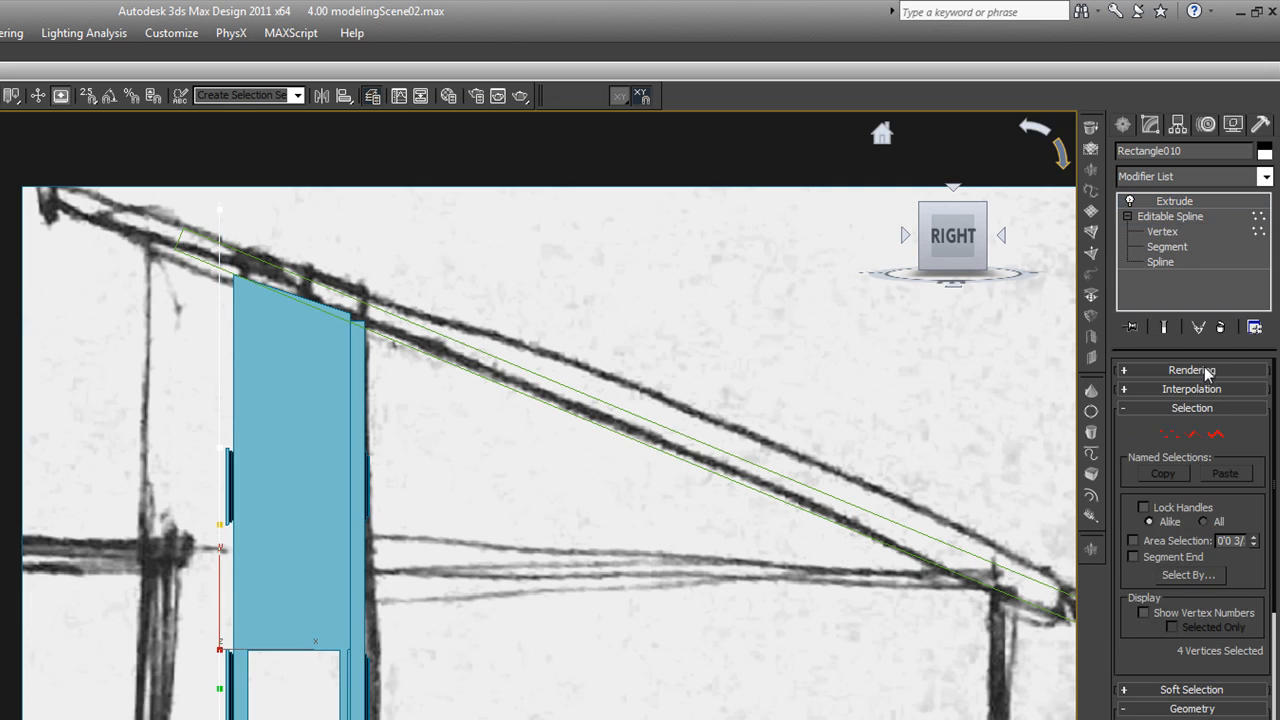
pyautogui.click(1168, 433)
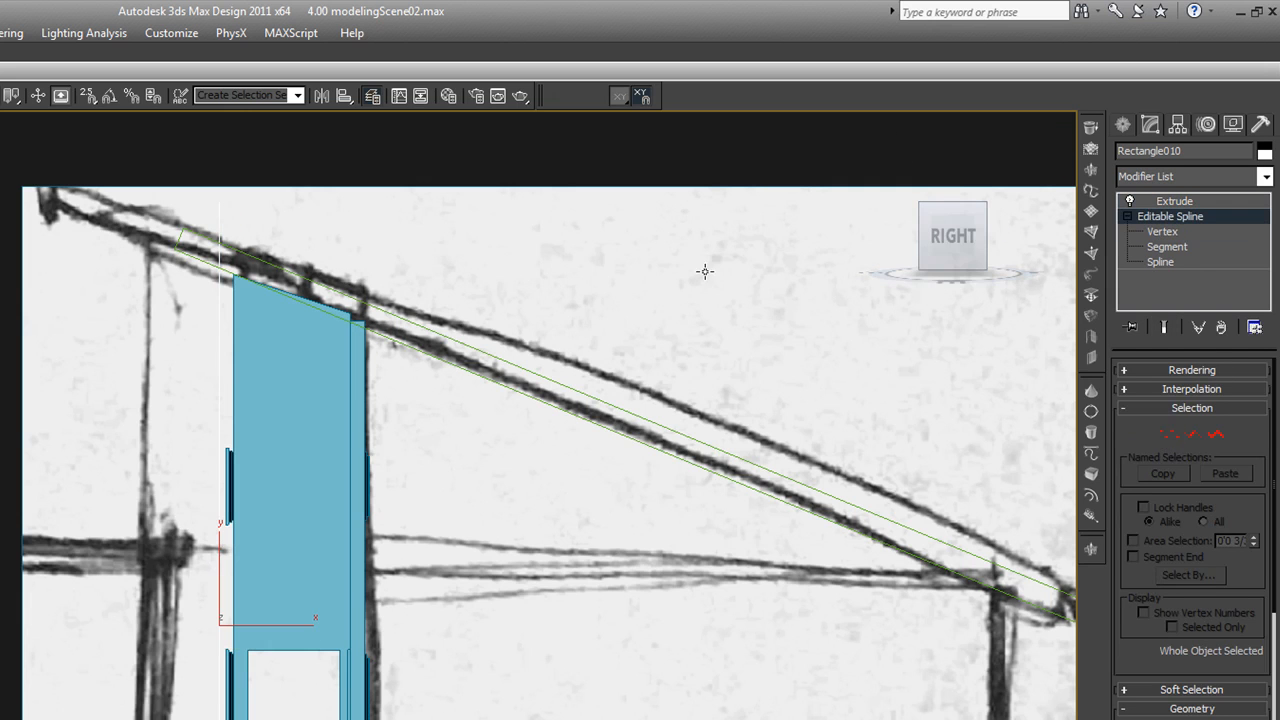
pyautogui.click(1168, 436)
pyautogui.moveTo(257, 223); pyautogui.dragTo(228, 262)
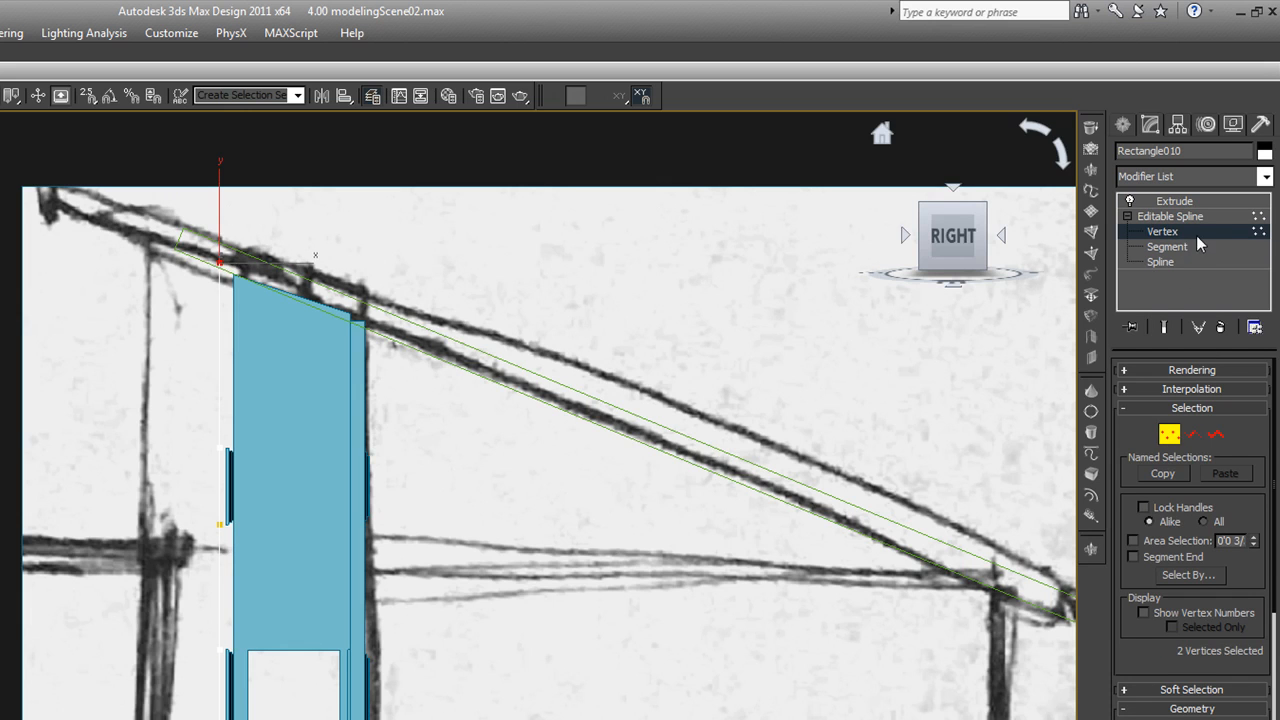
pyautogui.click(1180, 203)
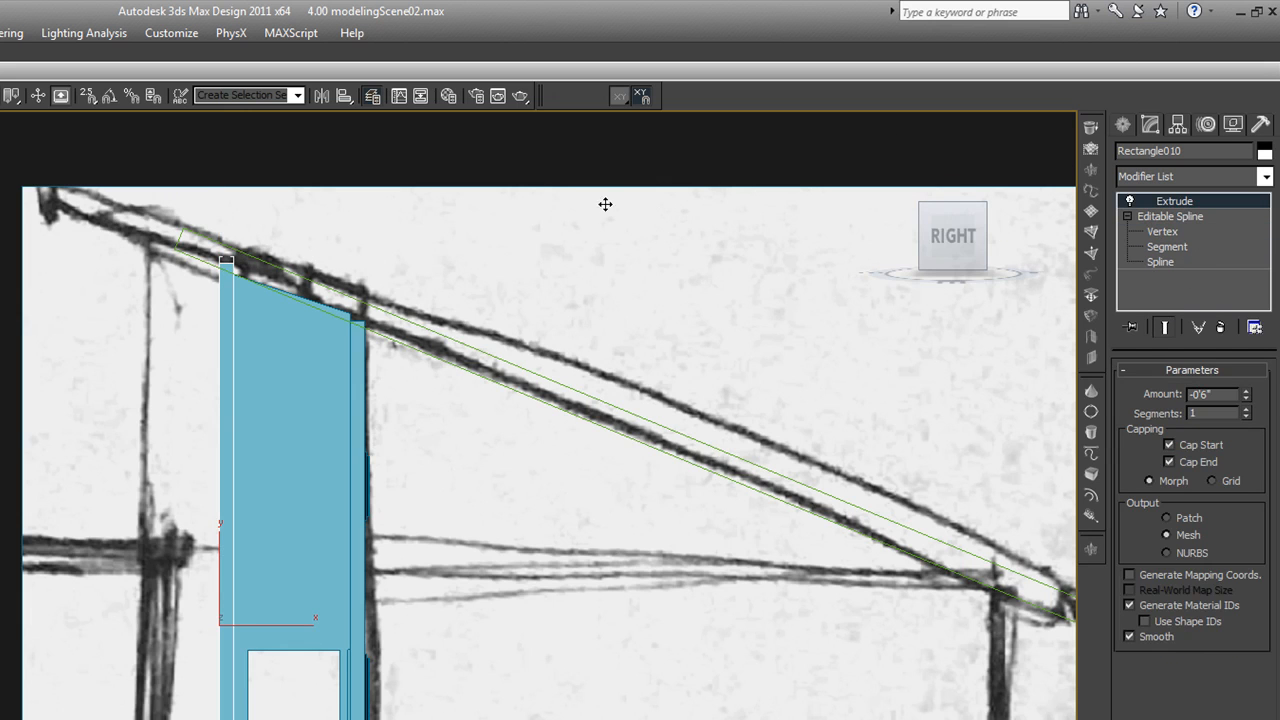
pyautogui.click(605, 173)
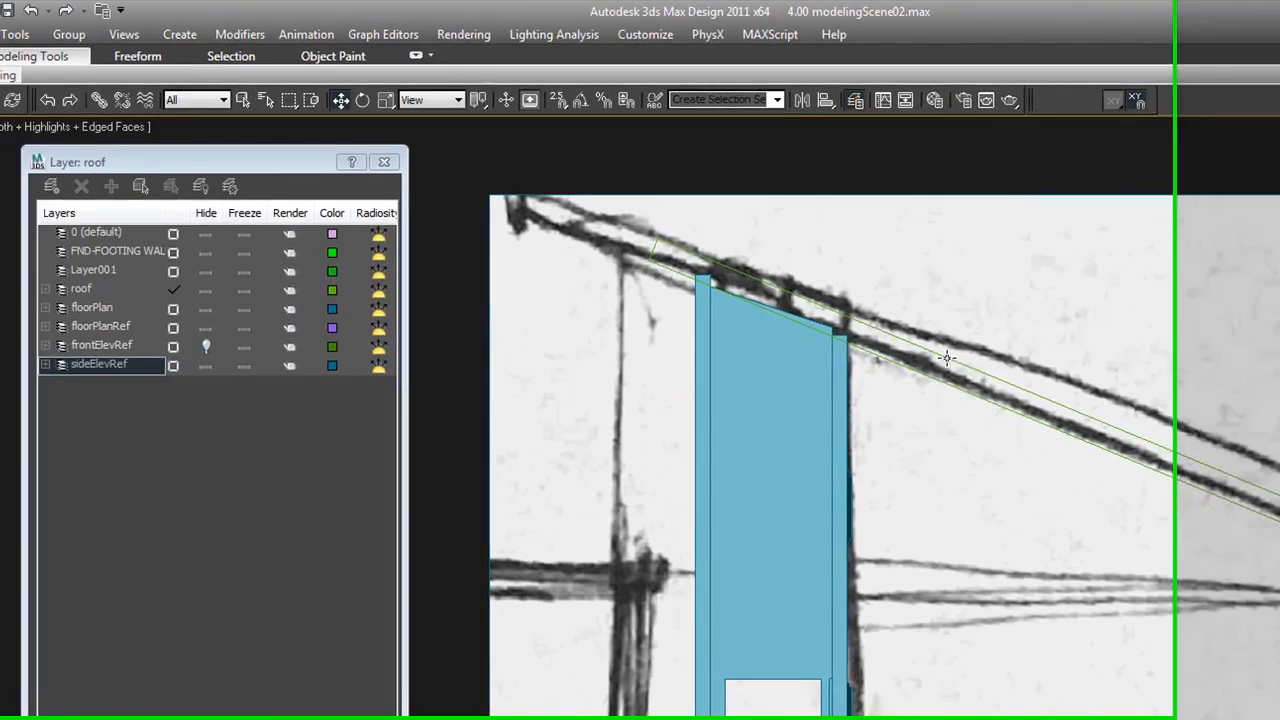
# Extrude the roof profile about -82'2" in plan so that it covers the full length of the building
pyautogui.click(893, 356)
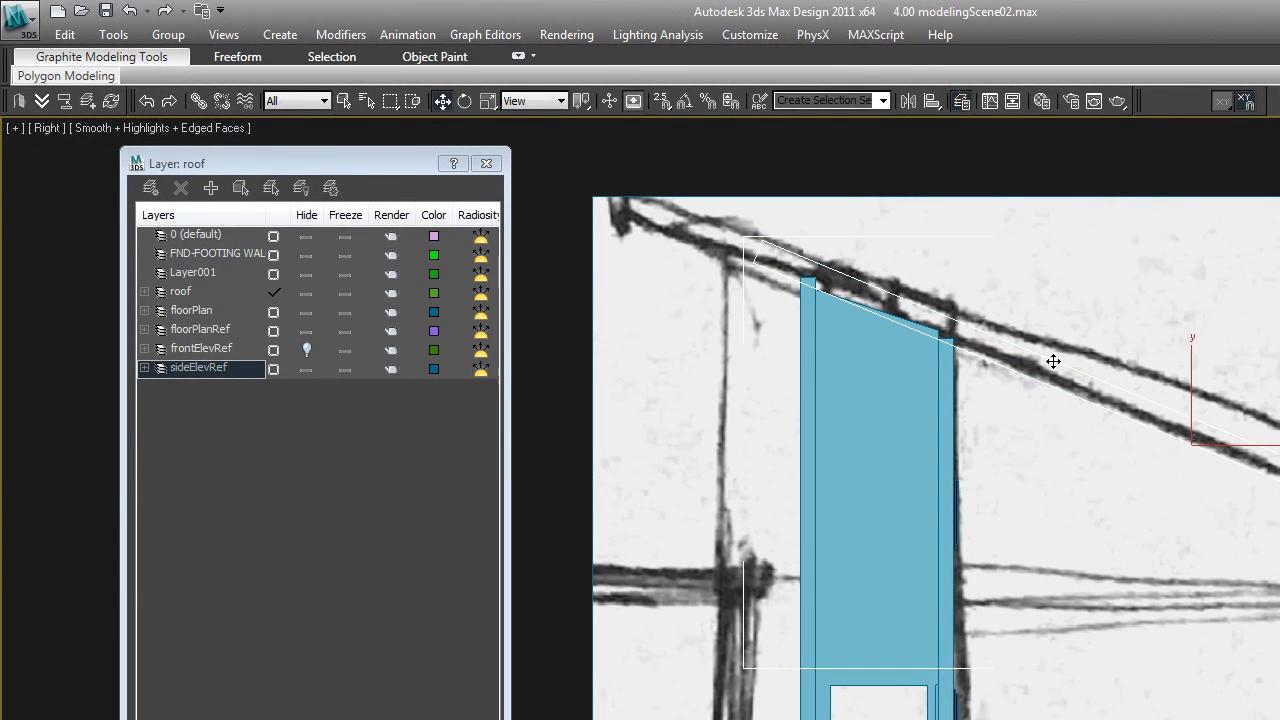
pyautogui.press('t')
pyautogui.moveTo(1053, 366); pyautogui.dragTo(1055, 468, button='middle')
pyautogui.scroll(-5, 1055, 480)
pyautogui.moveTo(1054, 521); pyautogui.dragTo(1269, 501, button='middle')
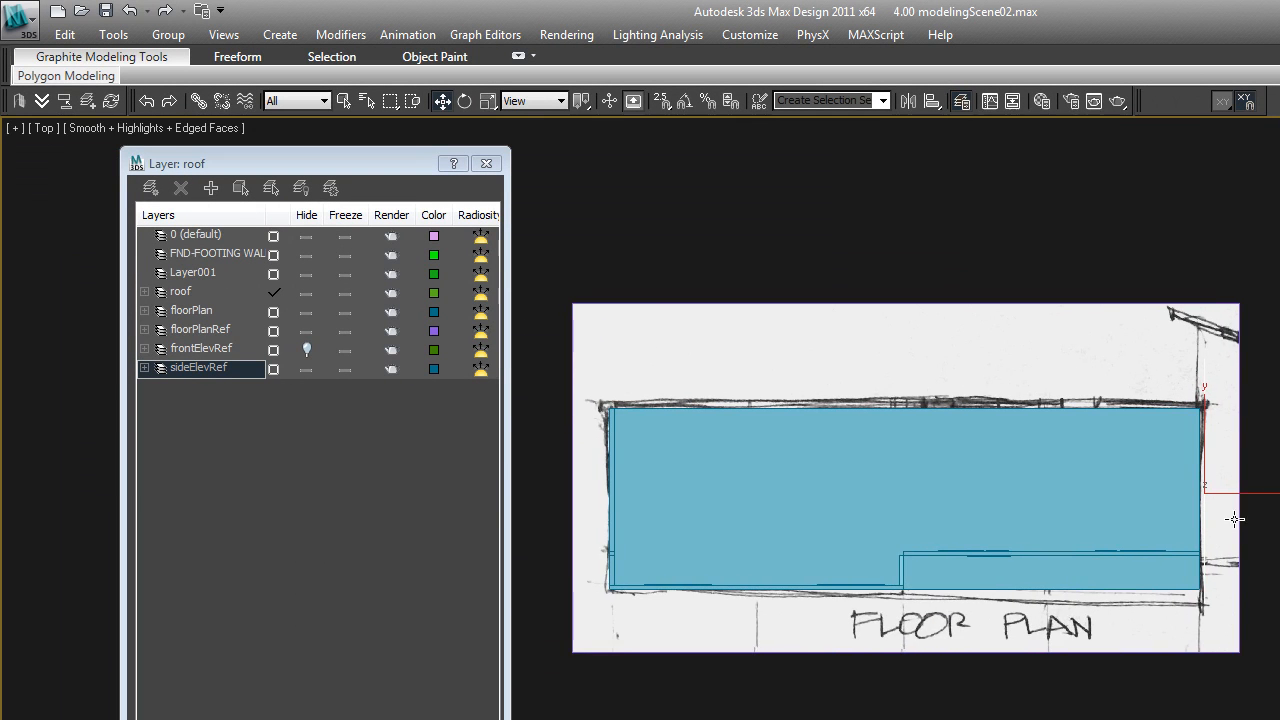
pyautogui.press('F3')
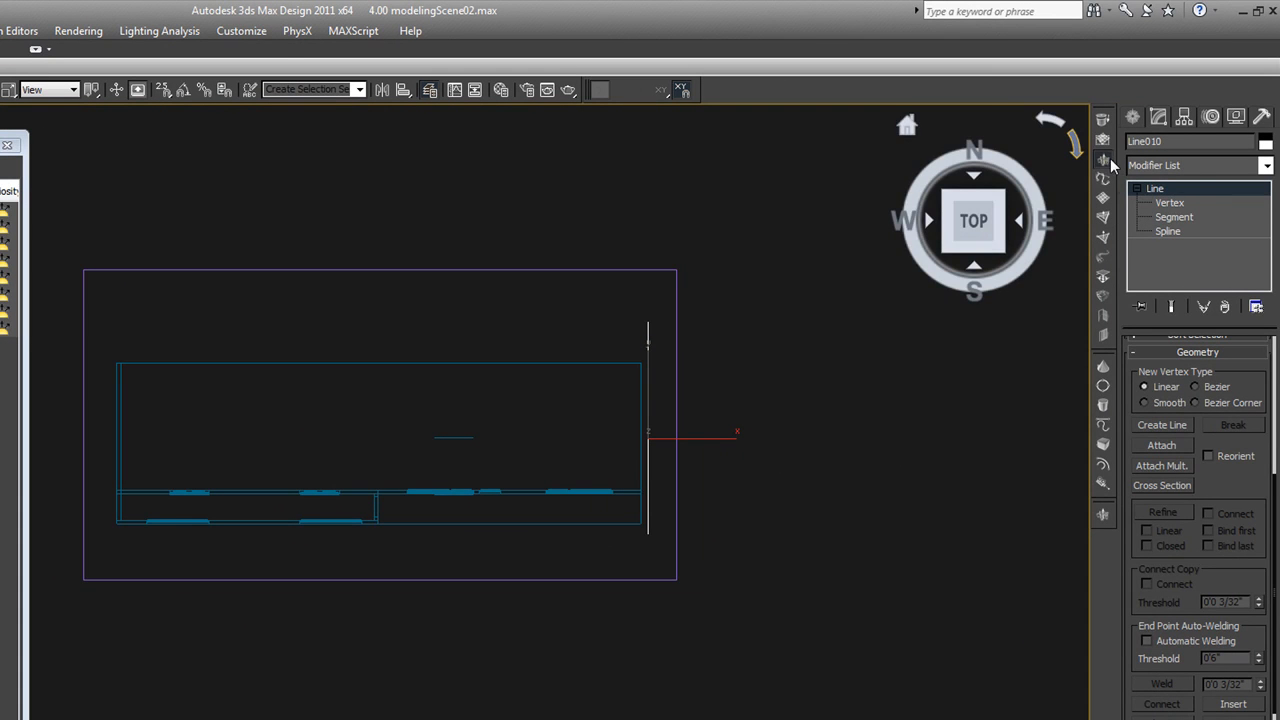
pyautogui.click(1105, 197)
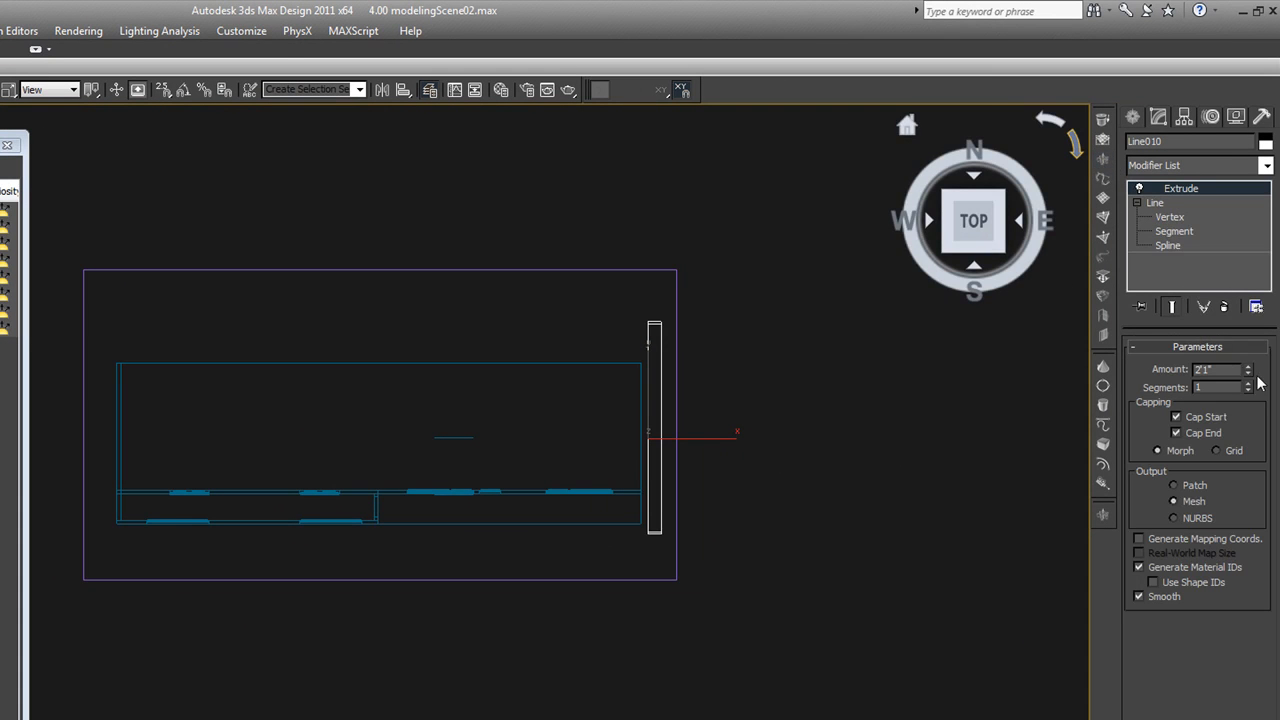
pyautogui.moveTo(1249, 373); pyautogui.dragTo(1249, 440)
pyautogui.moveTo(1259, 62); pyautogui.dragTo(1272, 269)
# Move the roof profile's low-end vertices inward along the slope to shorten that overhang, and return to the extruded roof
pyautogui.press('r')
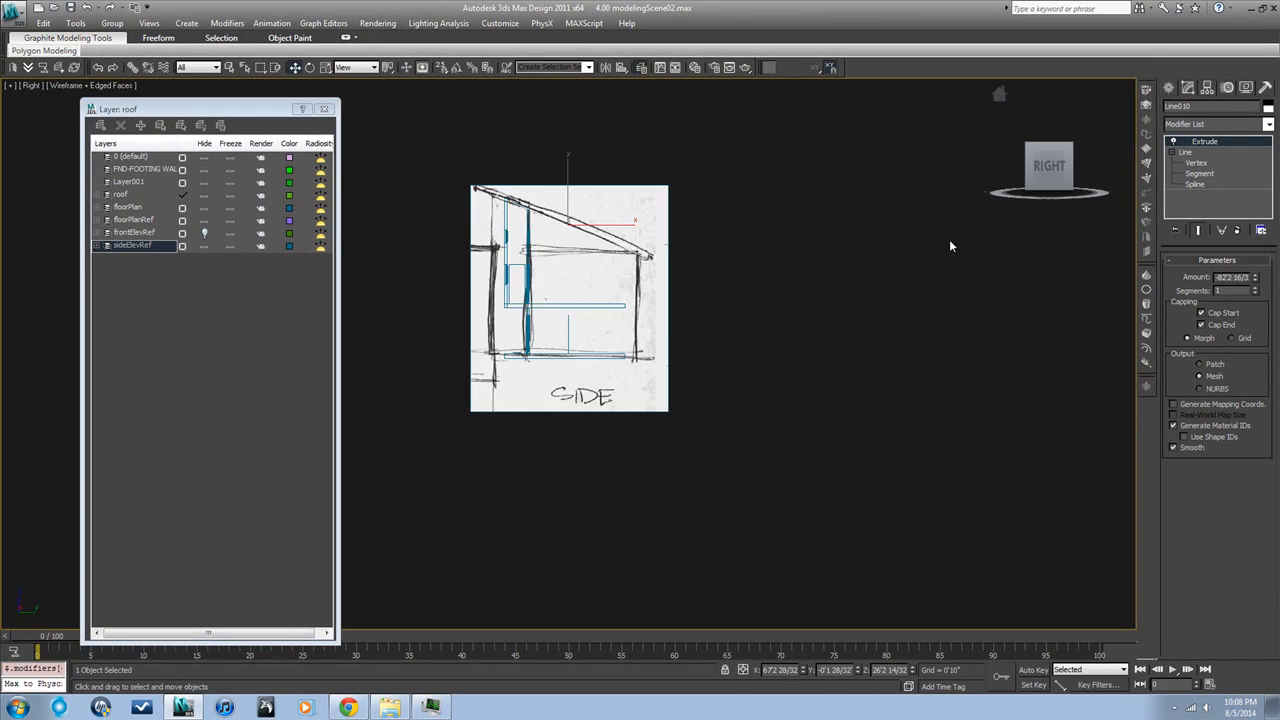
pyautogui.press('z')
pyautogui.scroll(-3, 949, 287)
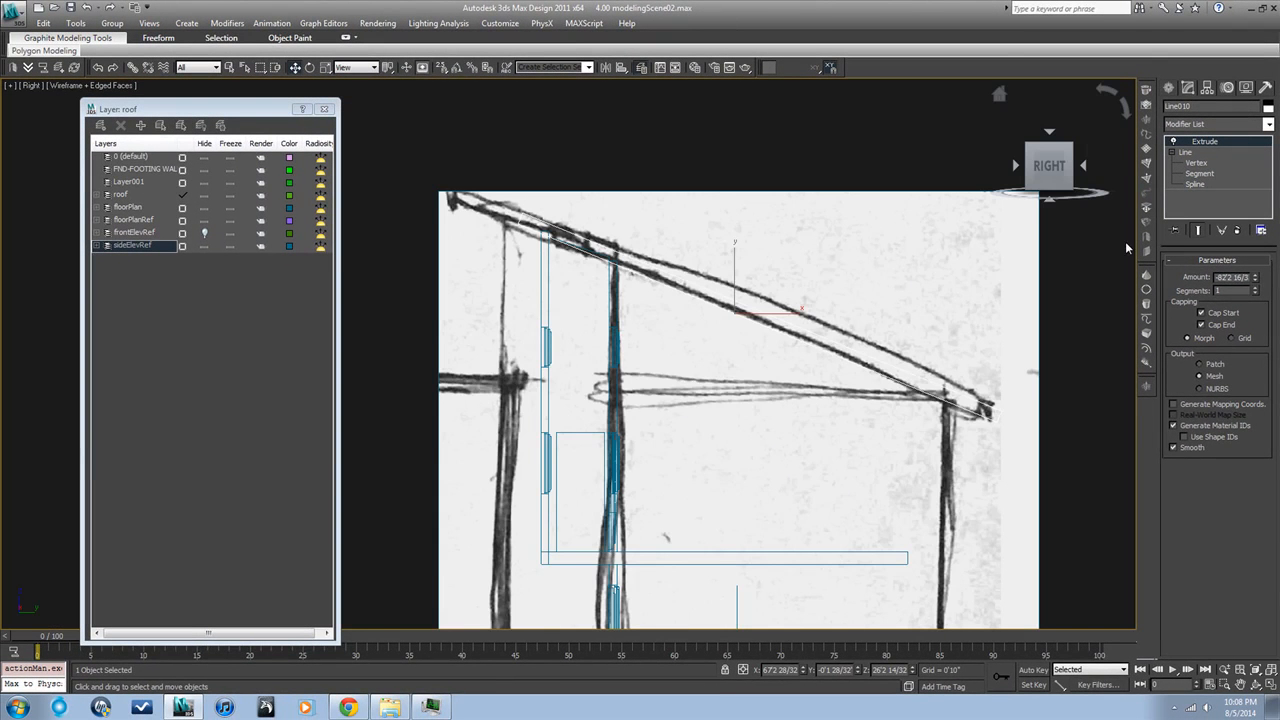
pyautogui.click(1192, 164)
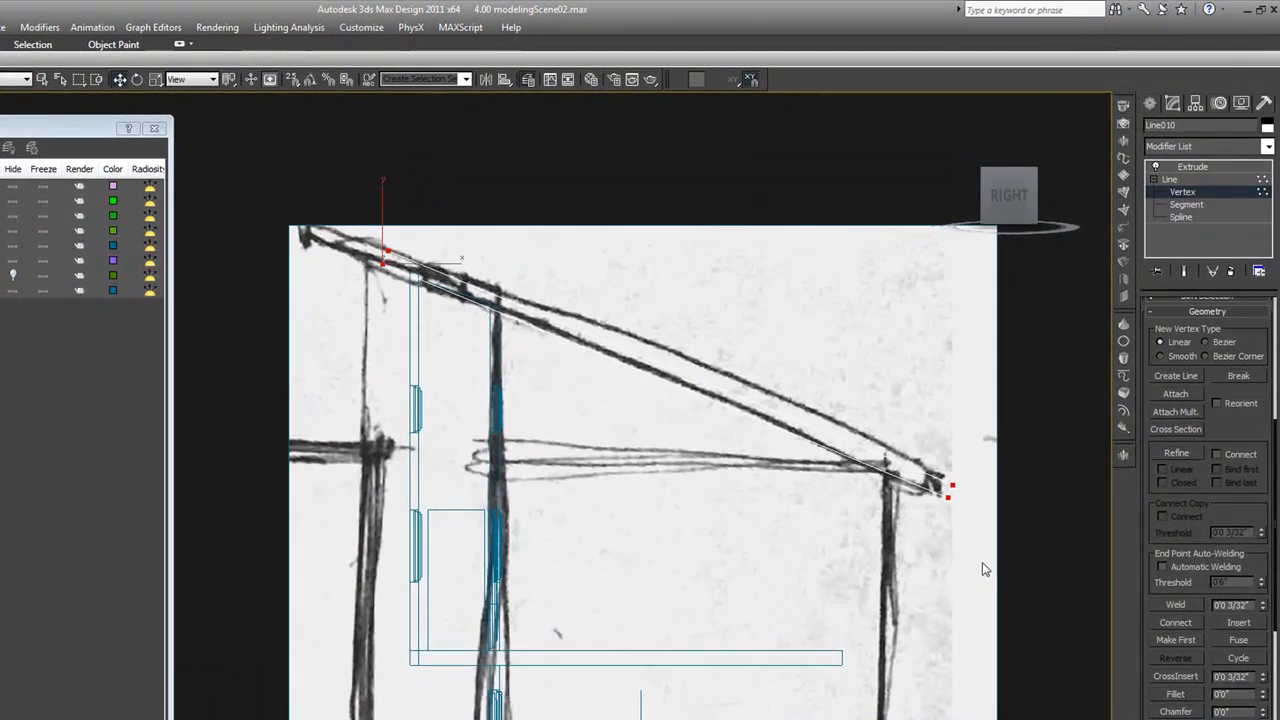
pyautogui.moveTo(1029, 478); pyautogui.dragTo(1000, 354, button='middle')
pyautogui.moveTo(930, 377); pyautogui.dragTo(900, 330)
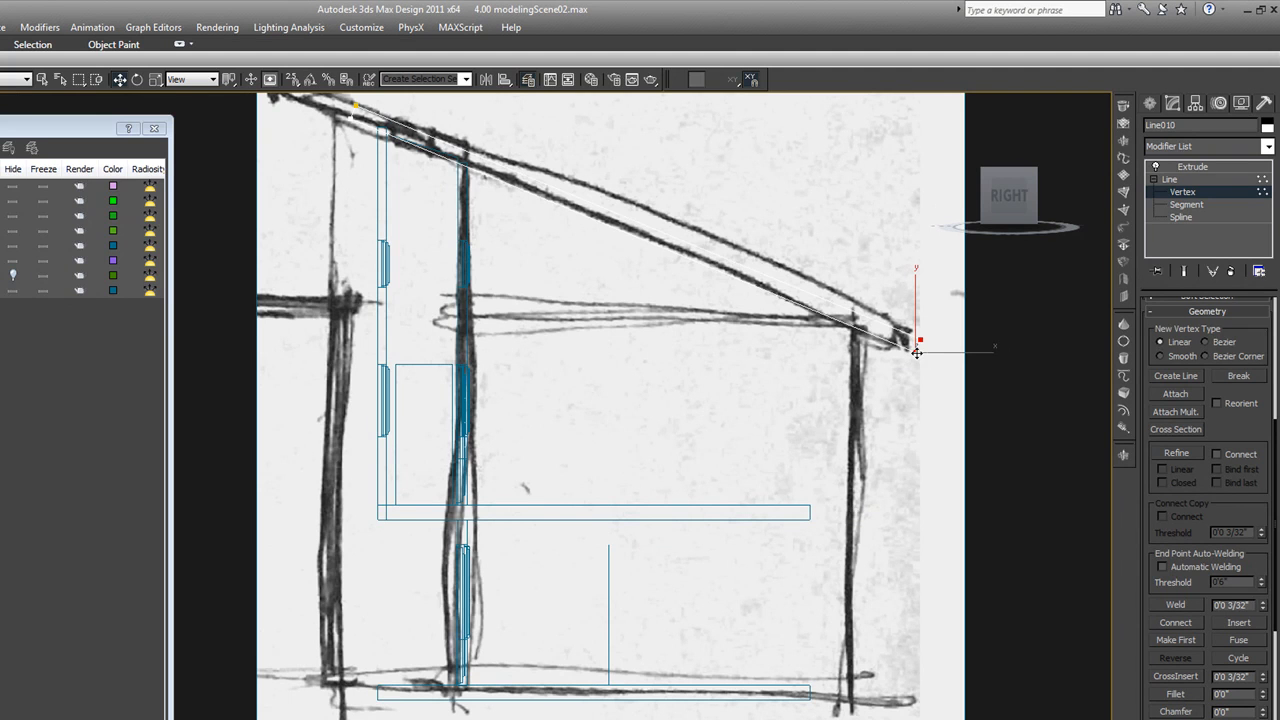
pyautogui.press('F8')
pyautogui.moveTo(894, 345); pyautogui.dragTo(865, 328)
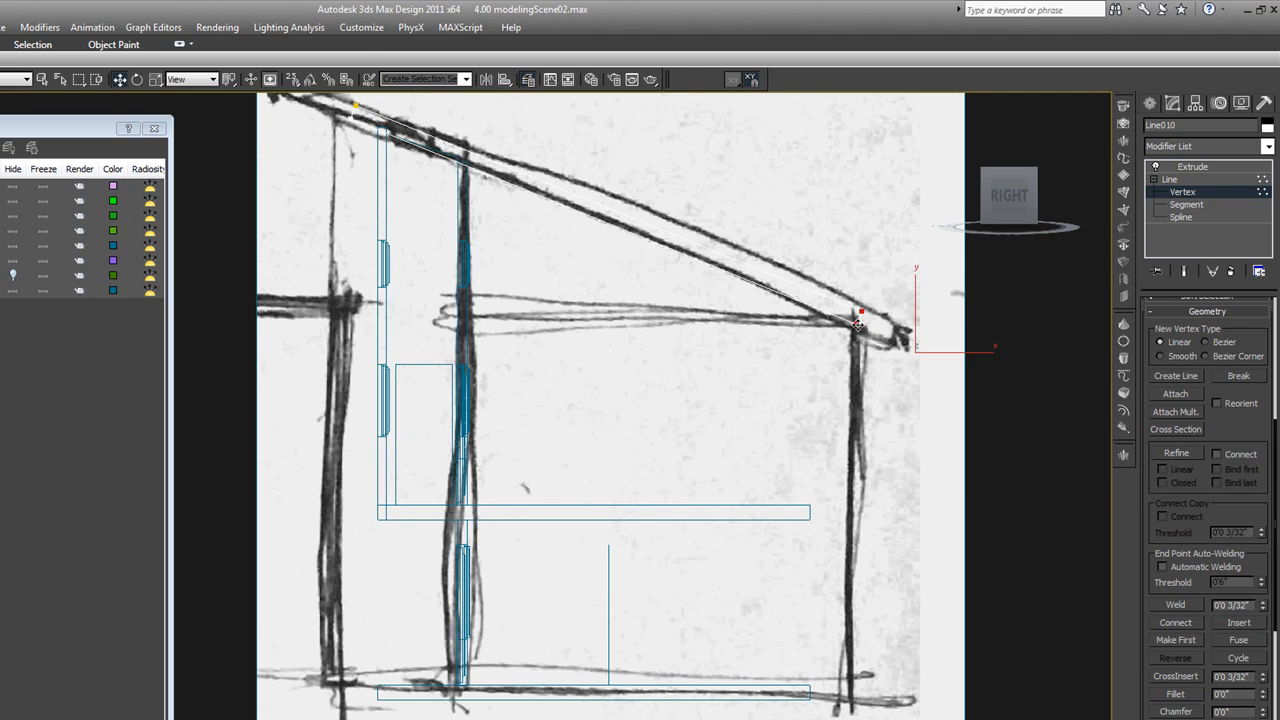
pyautogui.click(1203, 197)
pyautogui.press('t')
pyautogui.moveTo(793, 354); pyautogui.dragTo(794, 357, button='middle')
pyautogui.scroll(-2, 794, 358)
pyautogui.click(1163, 167)
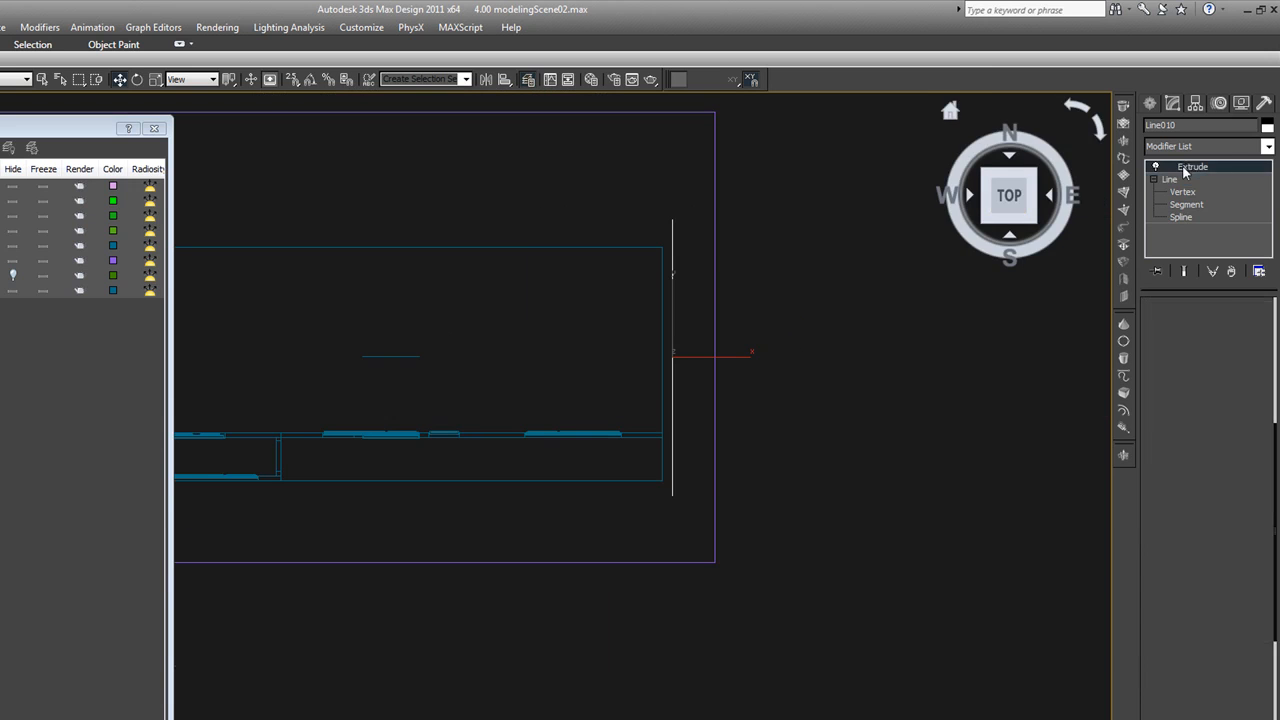
pyautogui.moveTo(646, 429); pyautogui.dragTo(674, 414, button='middle')
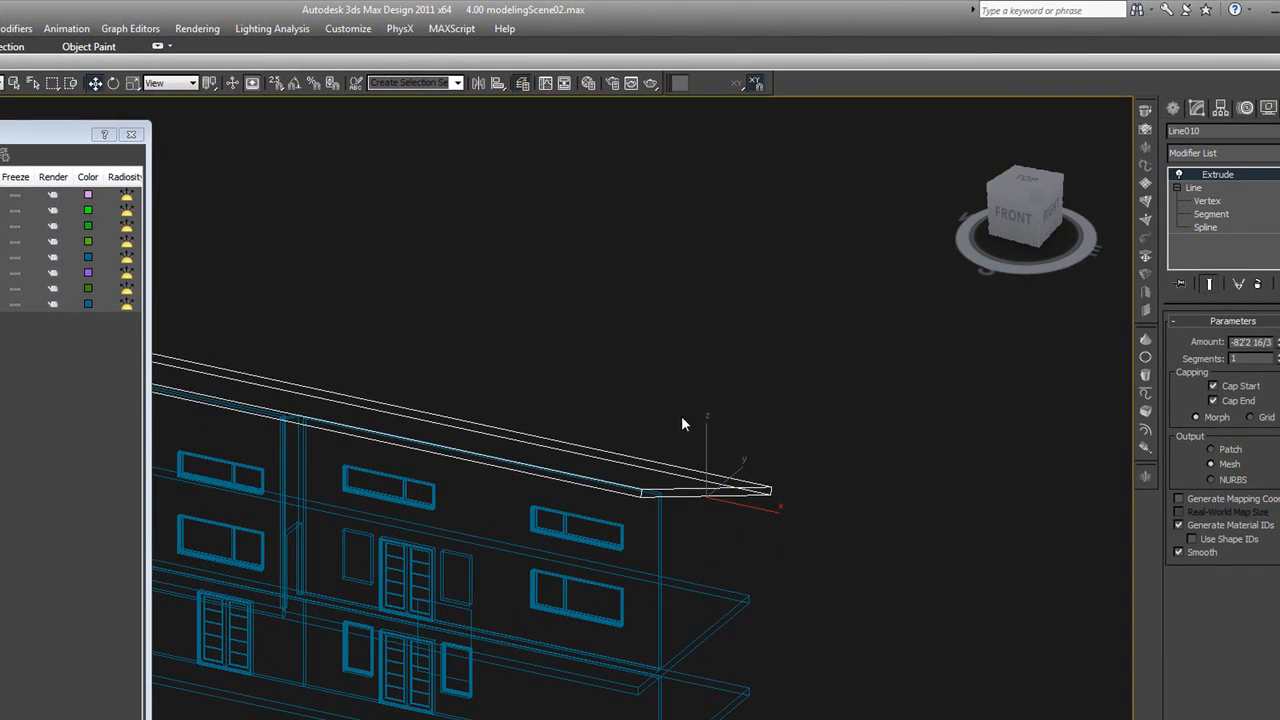
# Check the extruded roof in side and plan views and convert it to an Editable Poly
pyautogui.press('r')
pyautogui.press('z')
pyautogui.scroll(-3, 682, 417)
pyautogui.scroll(1, 622, 416)
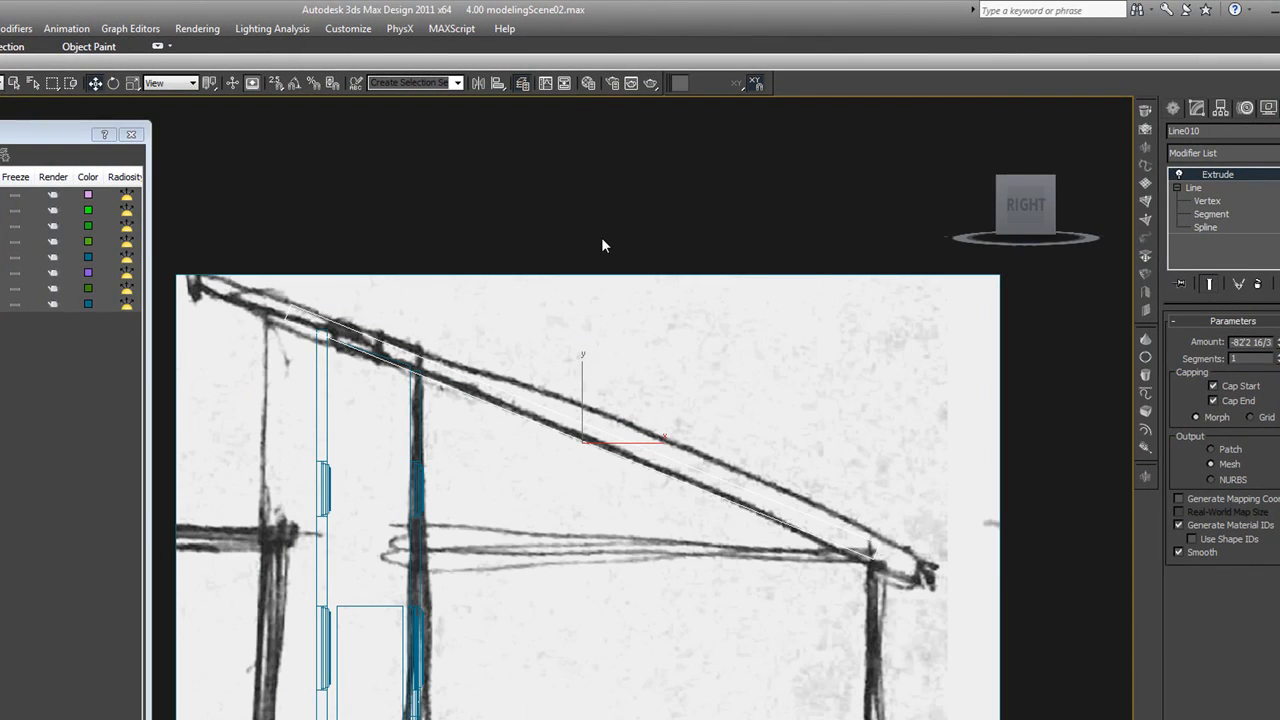
pyautogui.click(602, 238)
pyautogui.click(544, 408)
pyautogui.press('t')
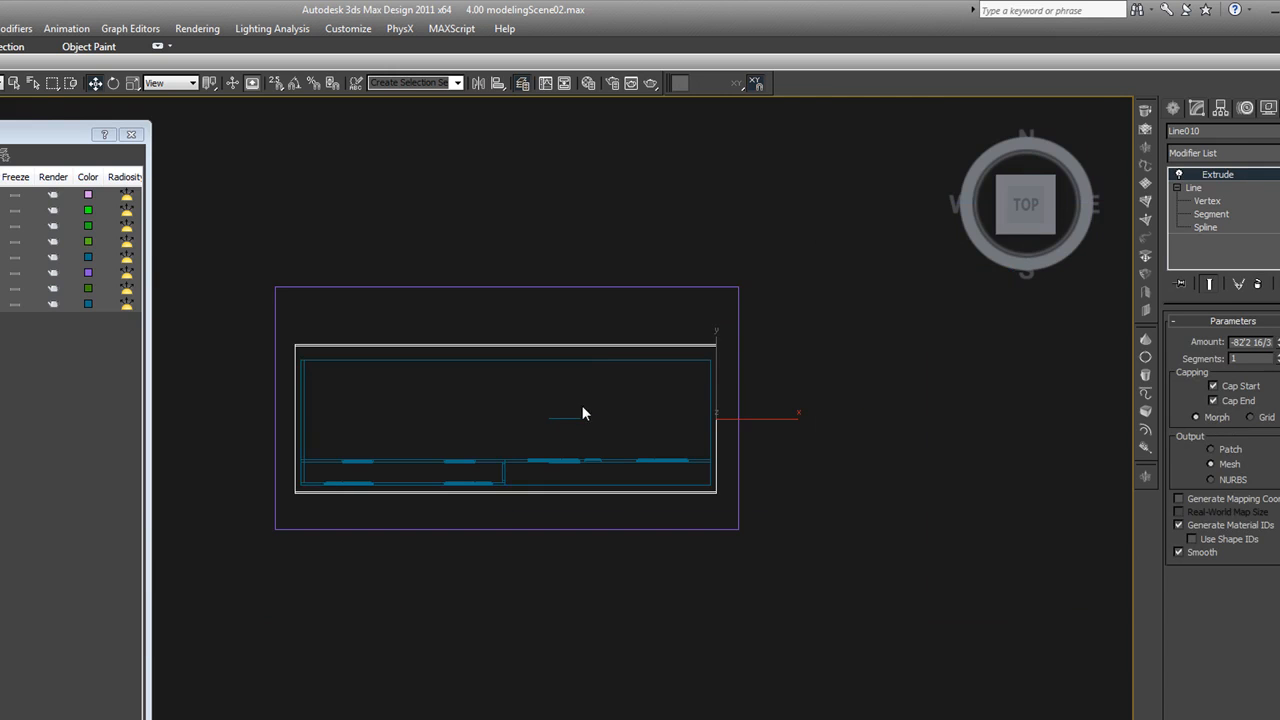
pyautogui.rightClick(622, 392)
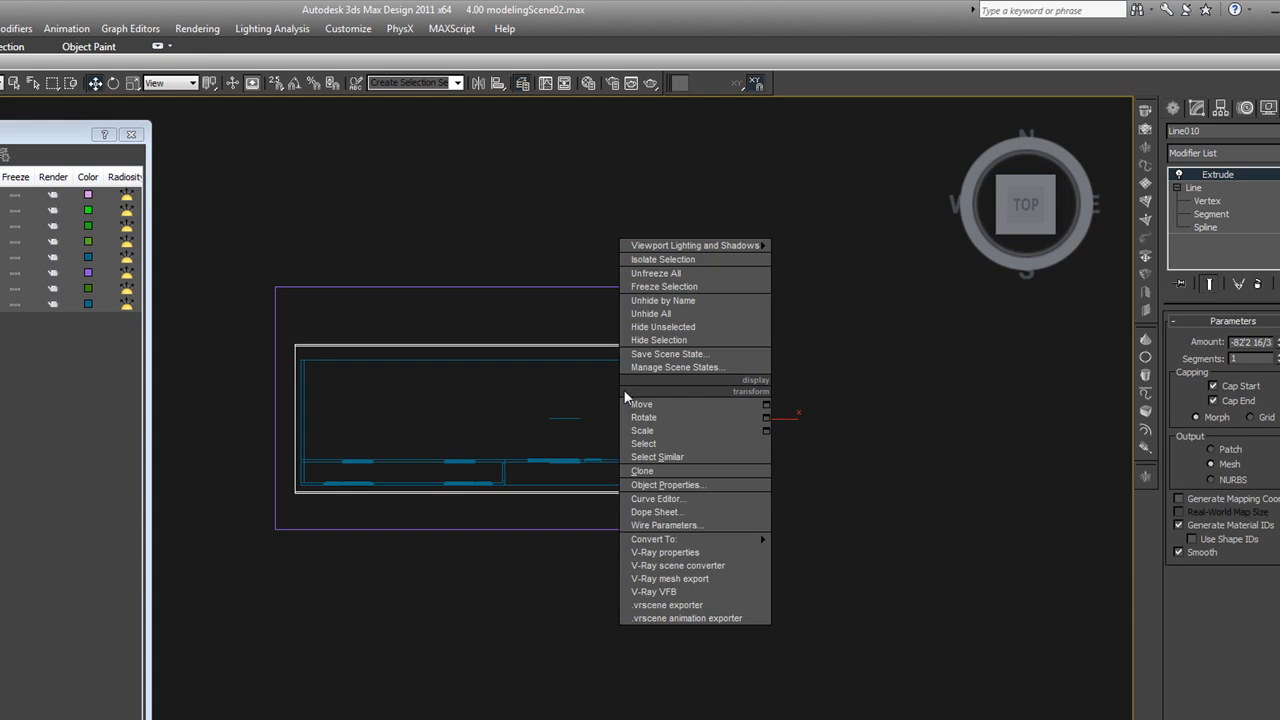
pyautogui.moveTo(693, 538)
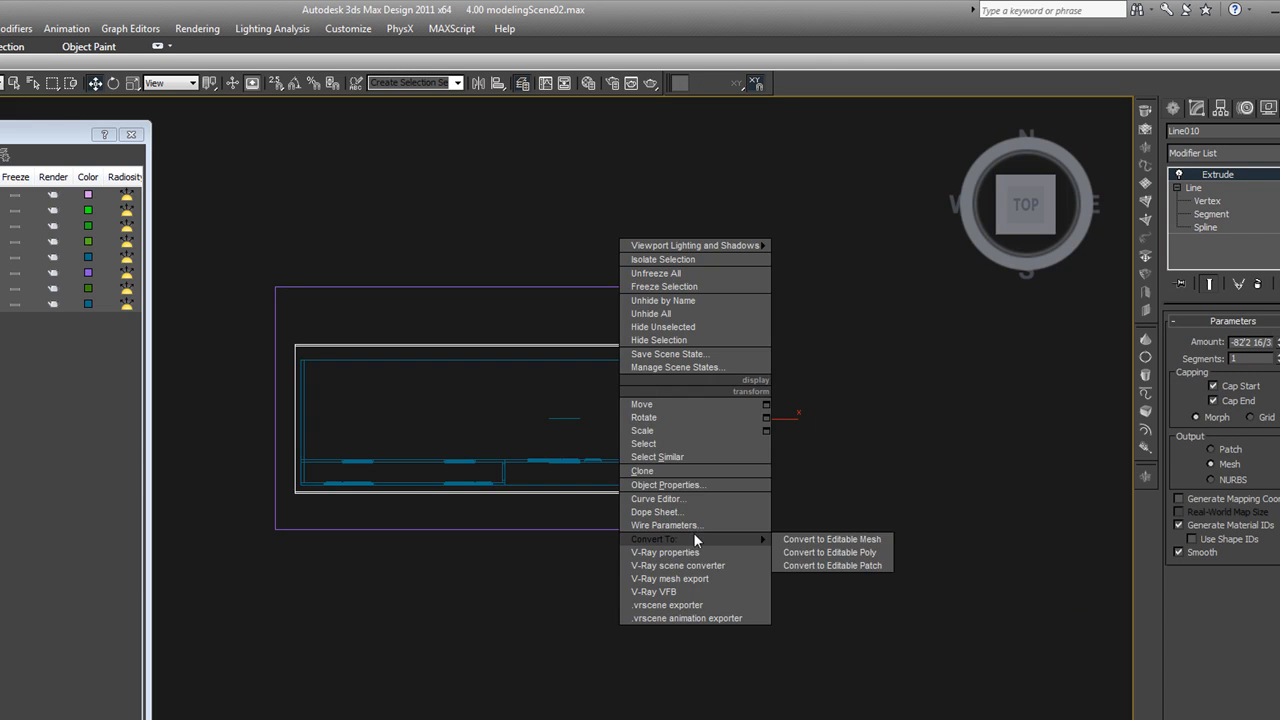
pyautogui.click(803, 552)
# Select the two long edges of the roof's top surface and connect them with 30 segments running down the slope
pyautogui.click(1213, 341)
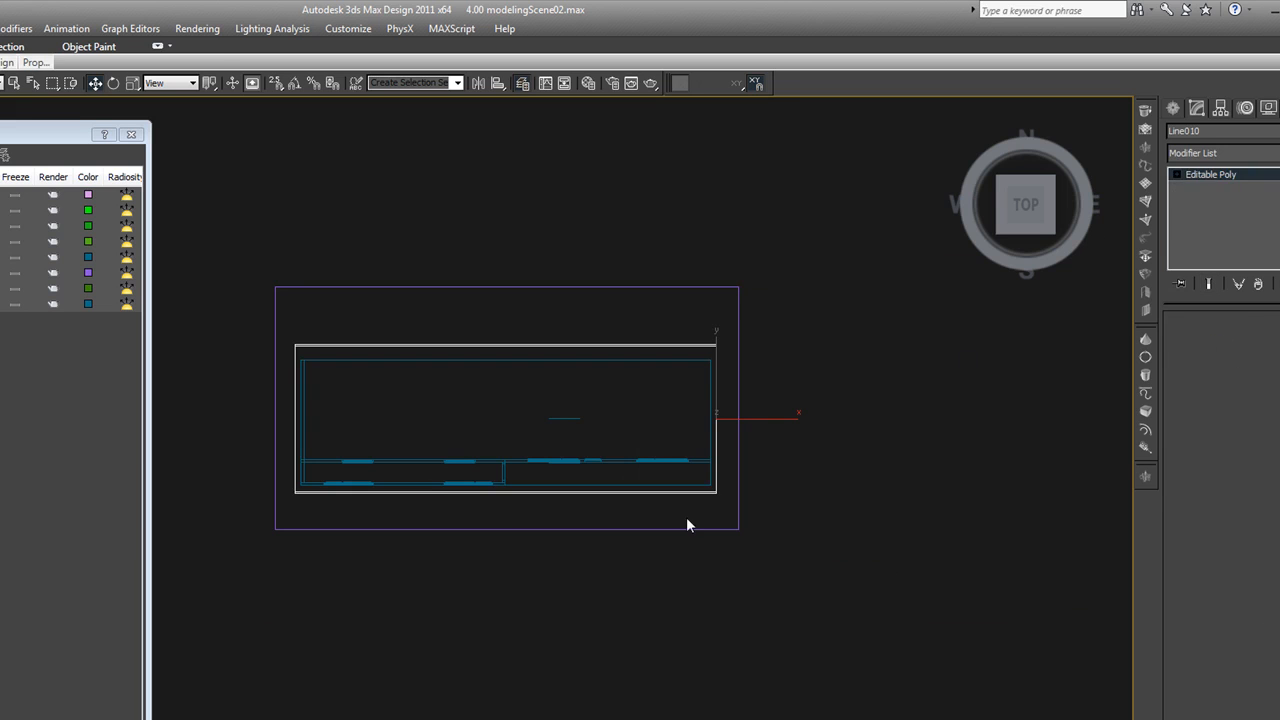
pyautogui.keyDown('alt'); pyautogui.moveTo(694, 506); pyautogui.dragTo(638, 440, button='middle'); pyautogui.keyUp('alt')
pyautogui.scroll(5, 638, 440)
pyautogui.press('F3')
pyautogui.click(650, 446)
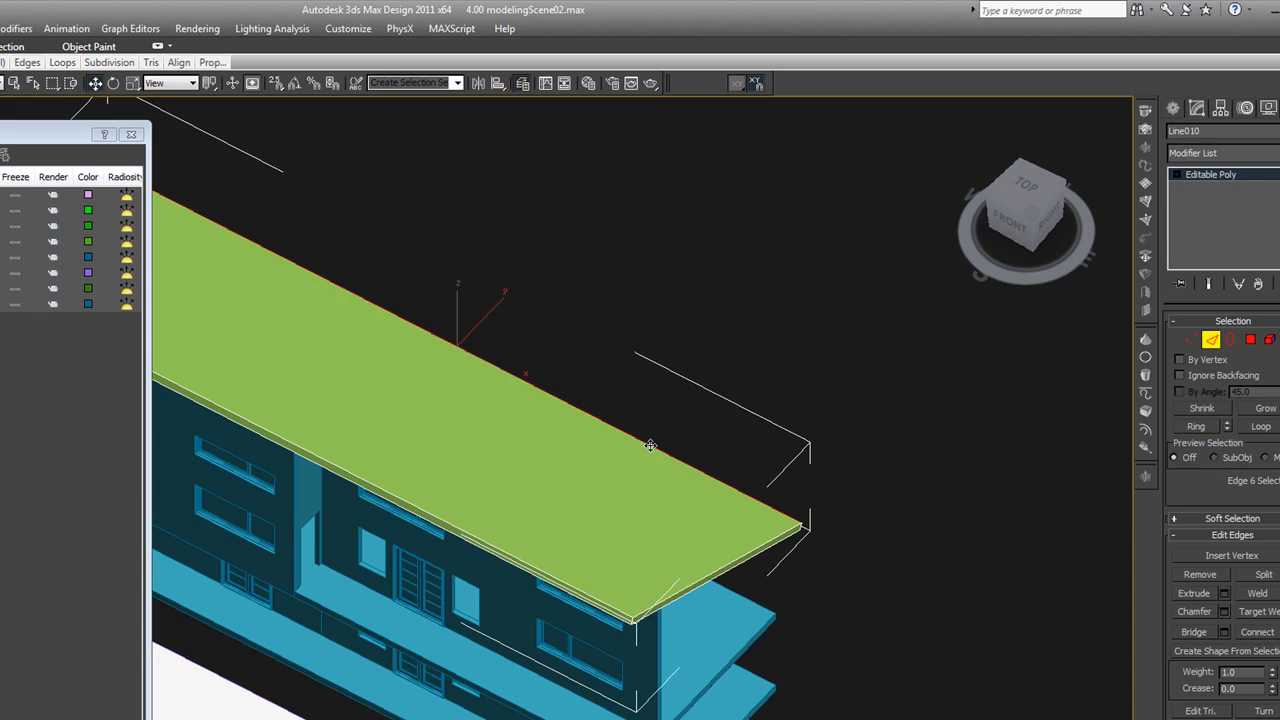
pyautogui.keyDown('ctrl'); pyautogui.click(572, 584); pyautogui.keyUp('ctrl')
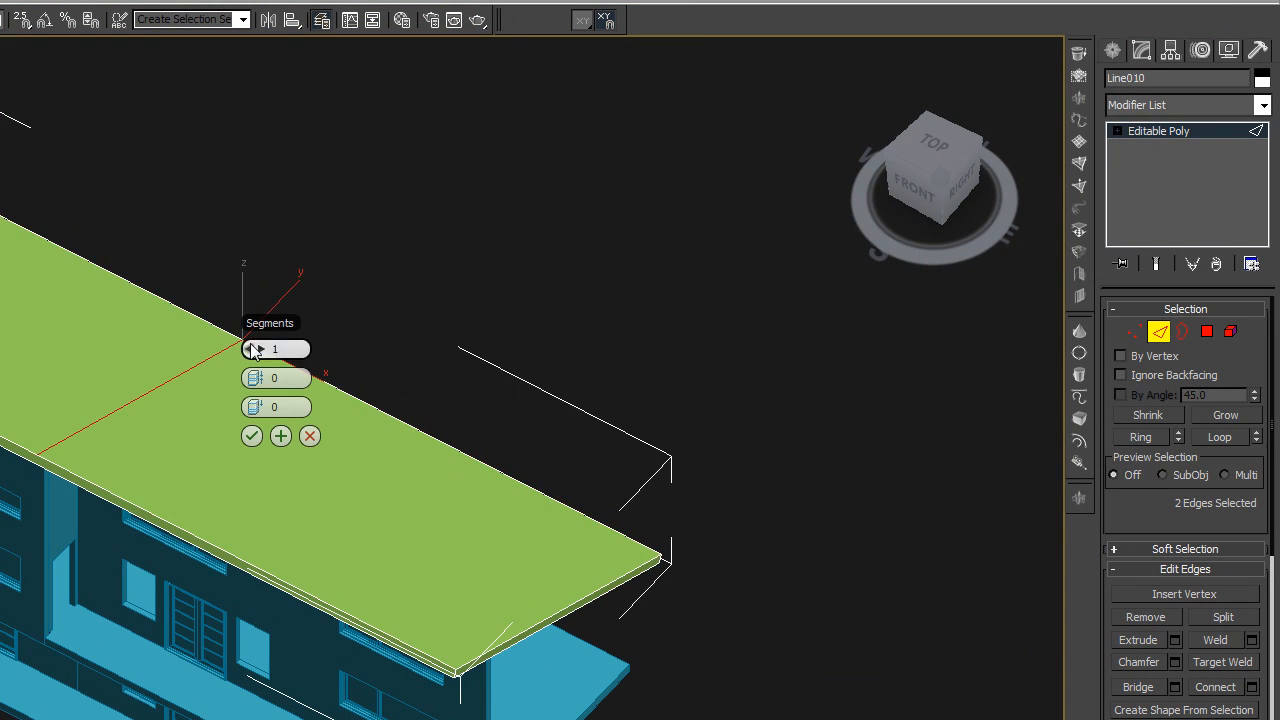
pyautogui.moveTo(258, 351); pyautogui.dragTo(380, 383)
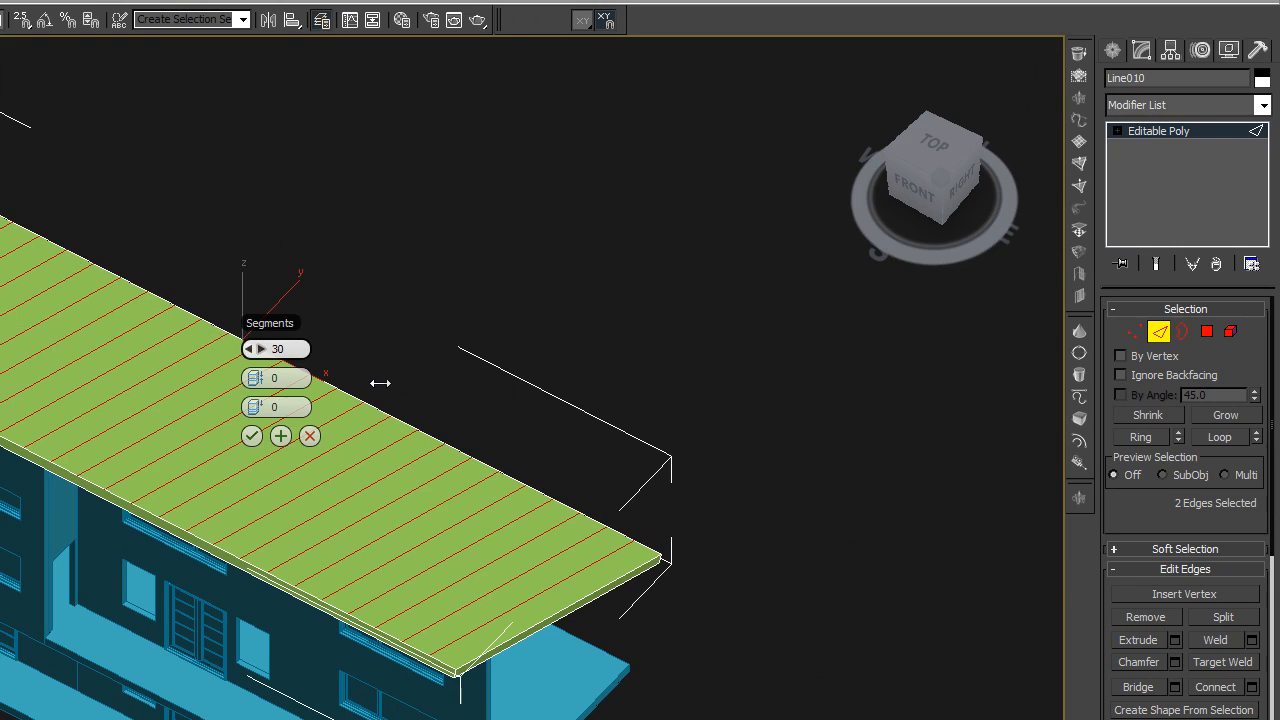
pyautogui.click(251, 437)
# Chamfer the 30 connecting roof edges into closely spaced pairs that form narrow strips, replacing the first, wider chamfer
pyautogui.click(1135, 660)
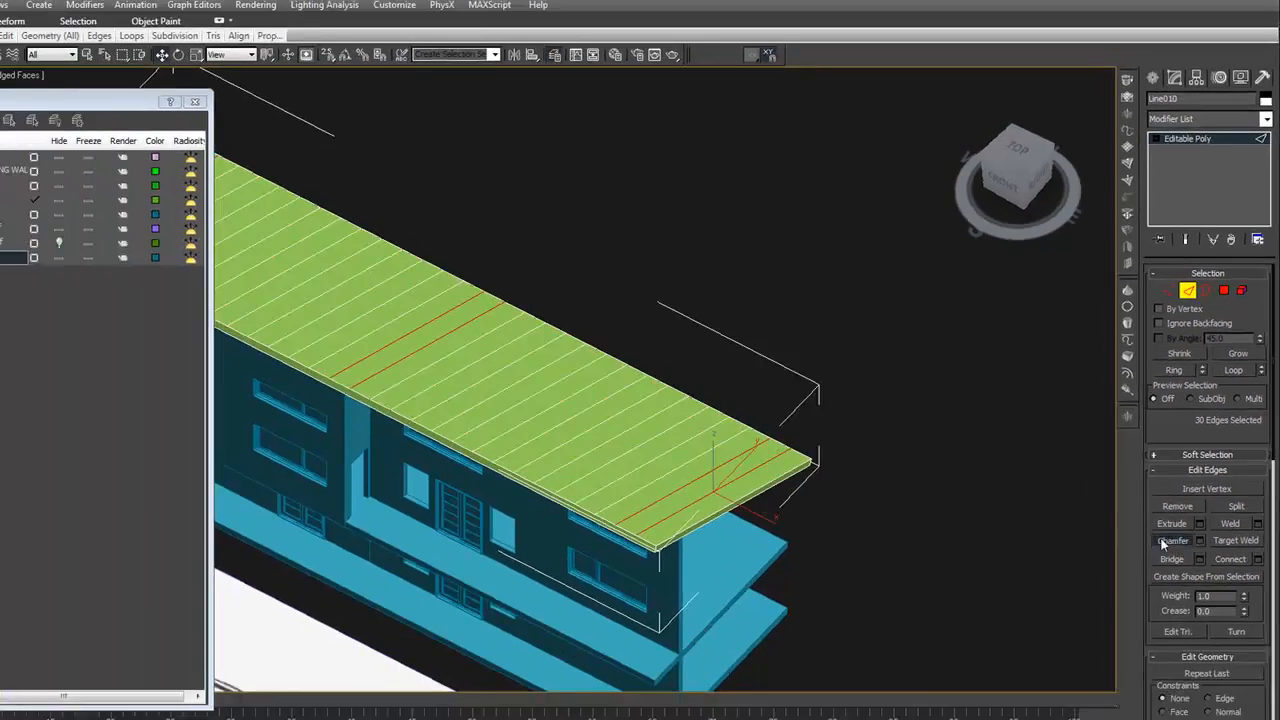
pyautogui.moveTo(502, 644); pyautogui.dragTo(492, 592, button='middle')
pyautogui.scroll(2, 492, 592)
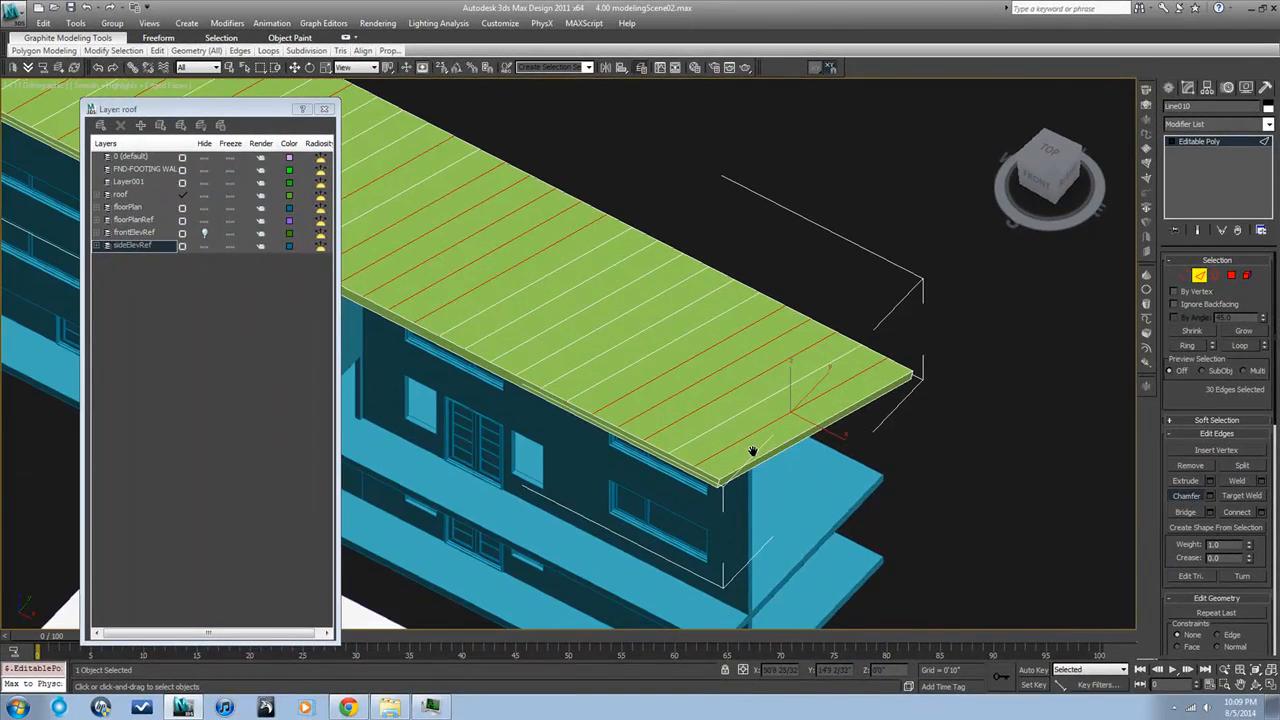
pyautogui.scroll(3, 753, 451)
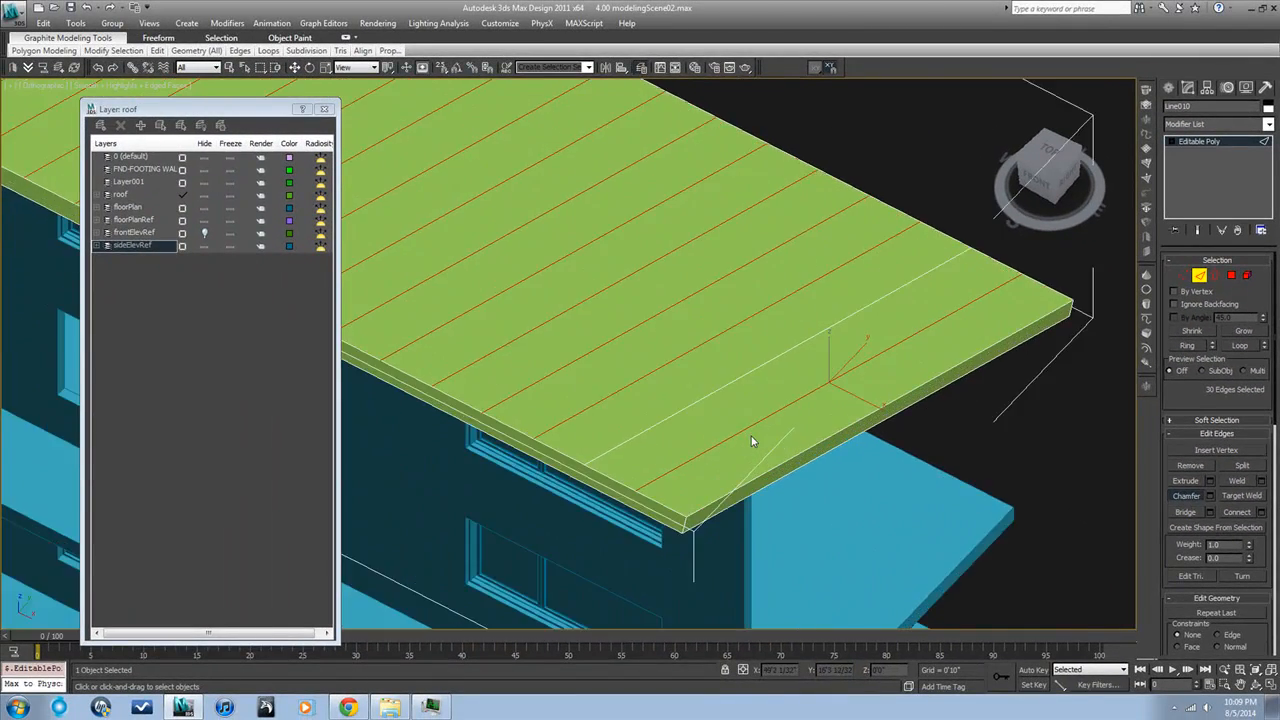
pyautogui.moveTo(749, 425); pyautogui.dragTo(749, 424)
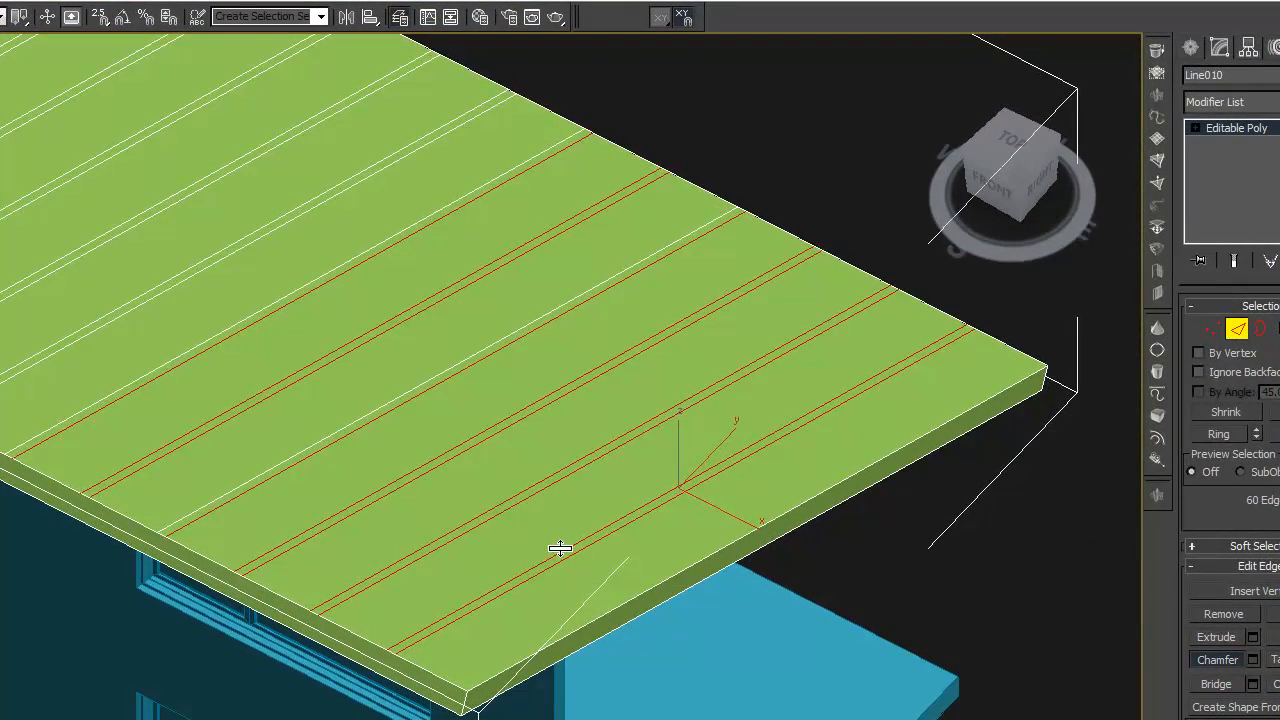
pyautogui.hotkey('ctrl', 'z')
pyautogui.hotkey('ctrl', 'y')
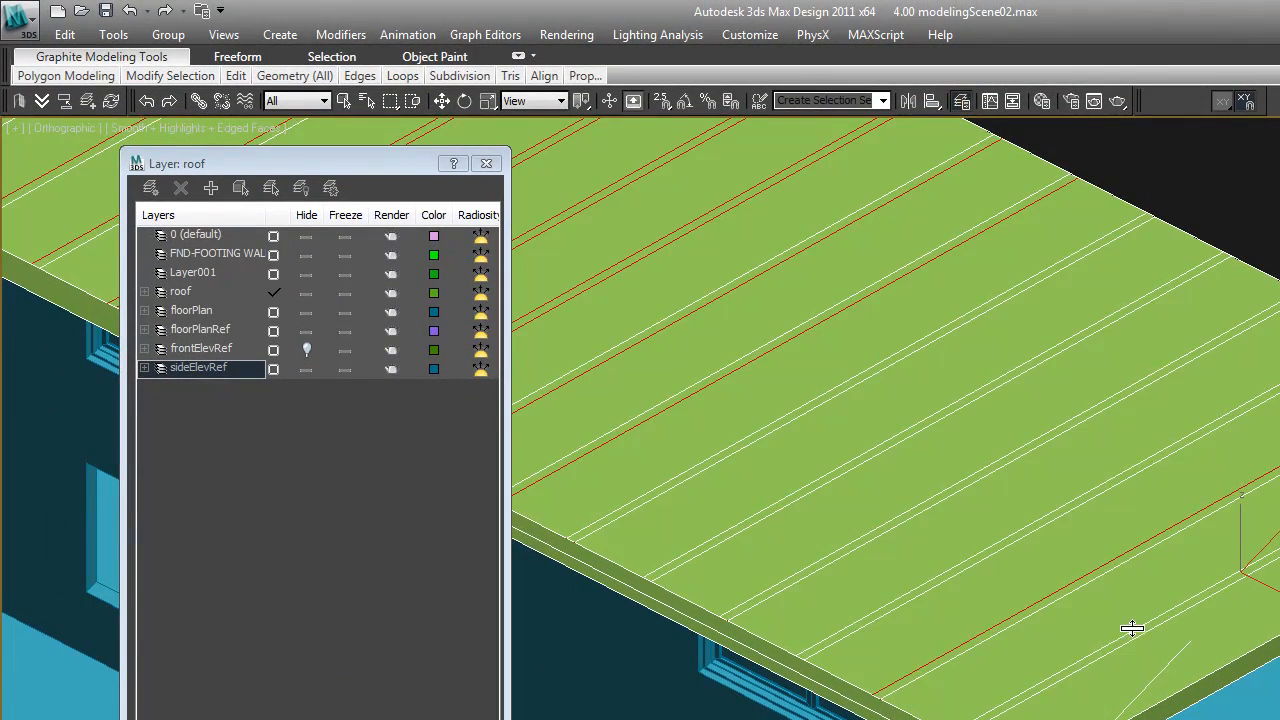
pyautogui.moveTo(1132, 628); pyautogui.dragTo(1132, 631)
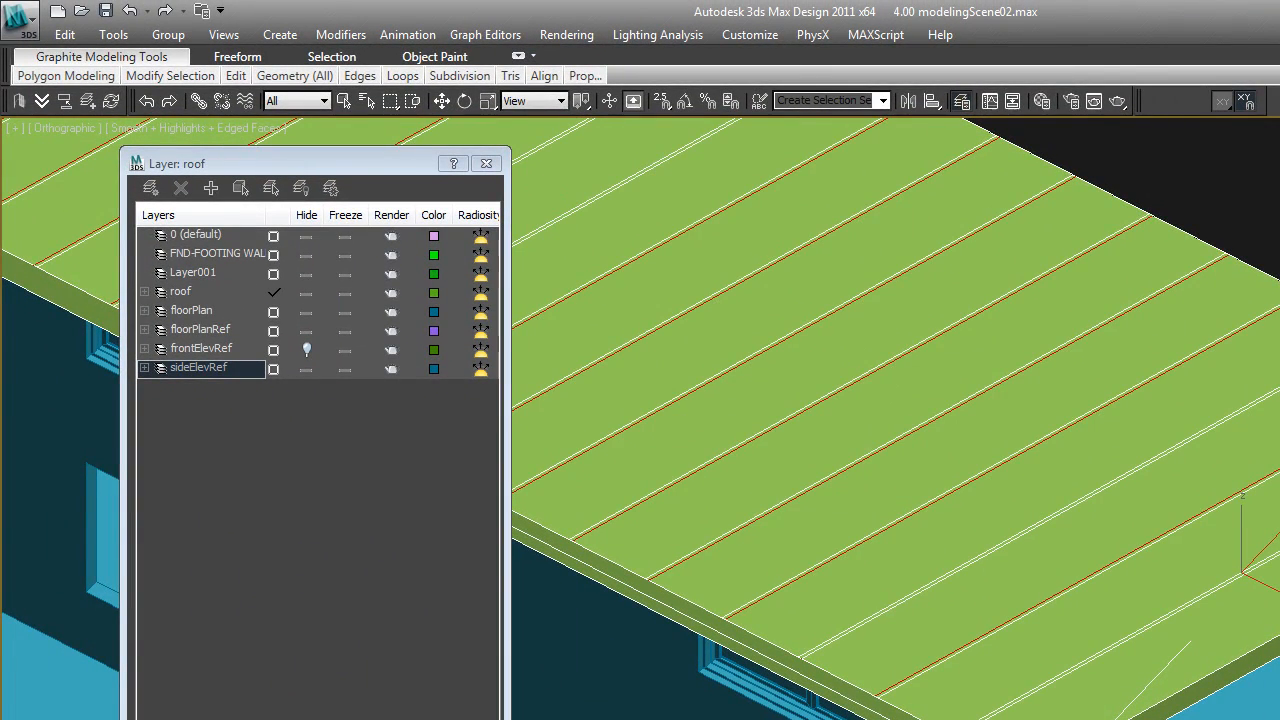
# Select the narrow strip polygons across the roof's top surface
pyautogui.press('4')
pyautogui.press('t')
pyautogui.scroll(-3, 1270, 448)
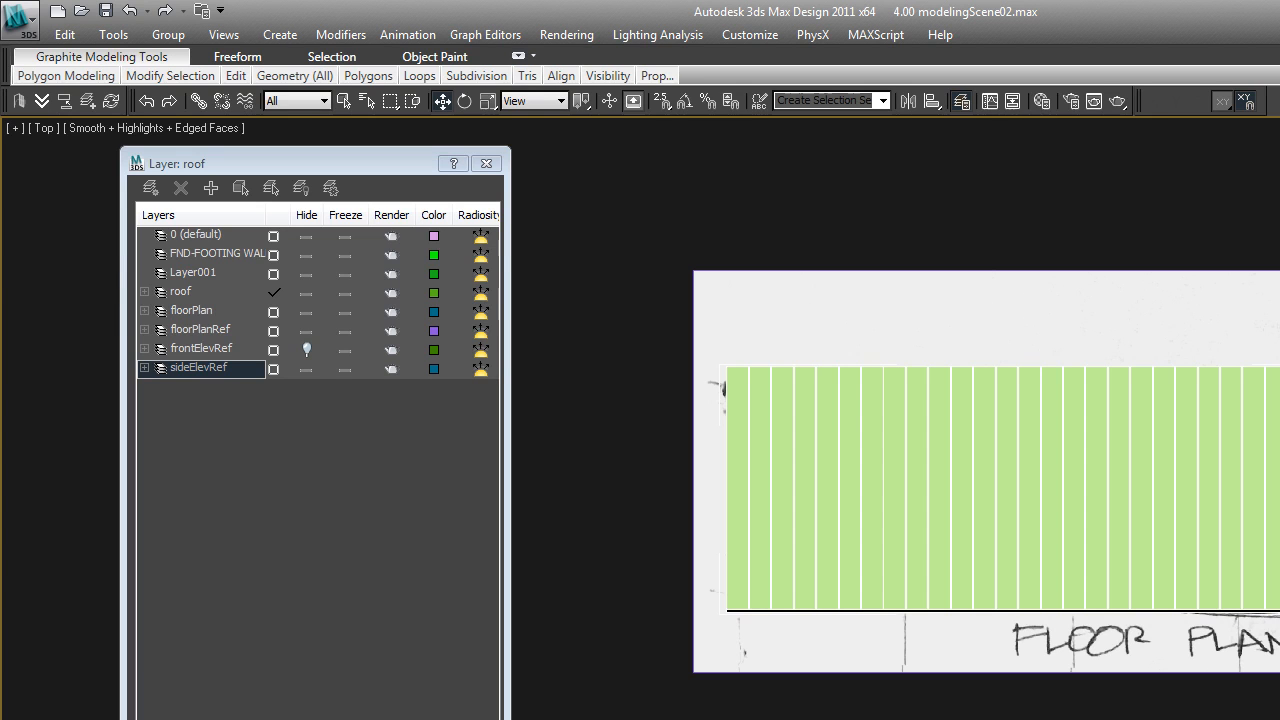
pyautogui.keyDown('alt'); pyautogui.moveTo(1000, 500); pyautogui.dragTo(946, 434, button='middle'); pyautogui.keyUp('alt')
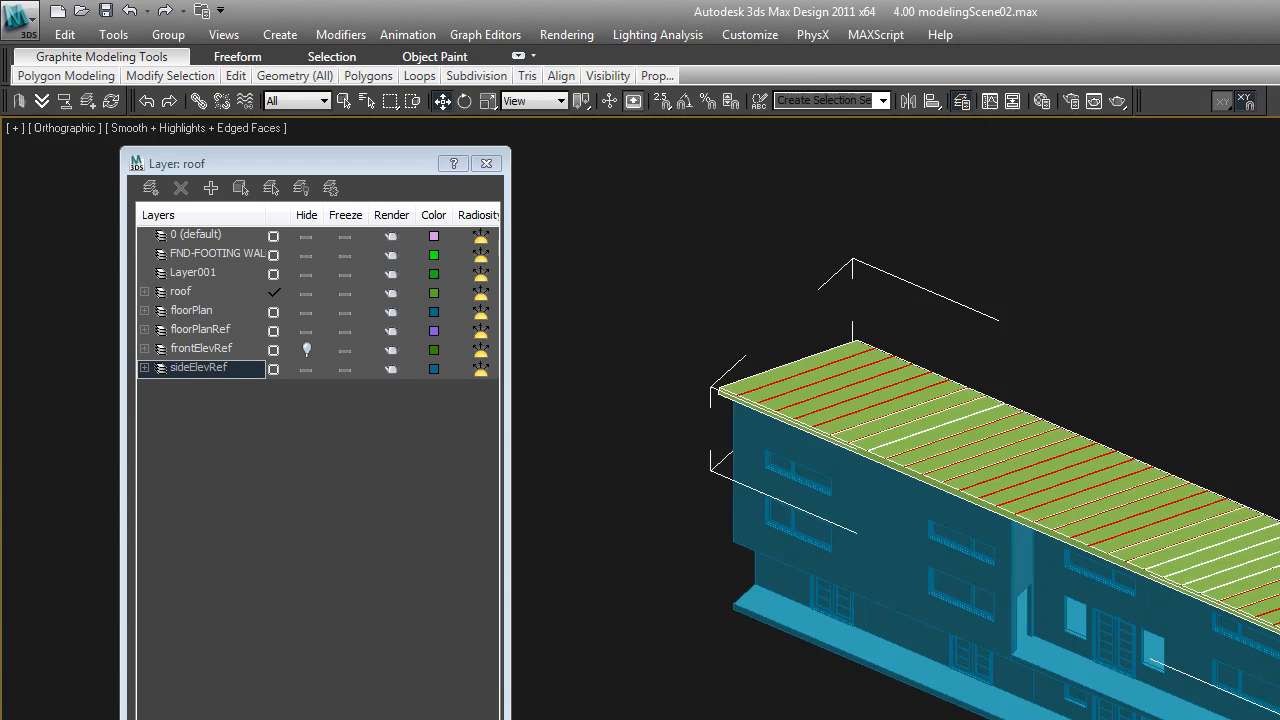
# Extrude the selected narrow strip polygons upward from the roof's top surface into low standing seams
pyautogui.scroll(5, 946, 434)
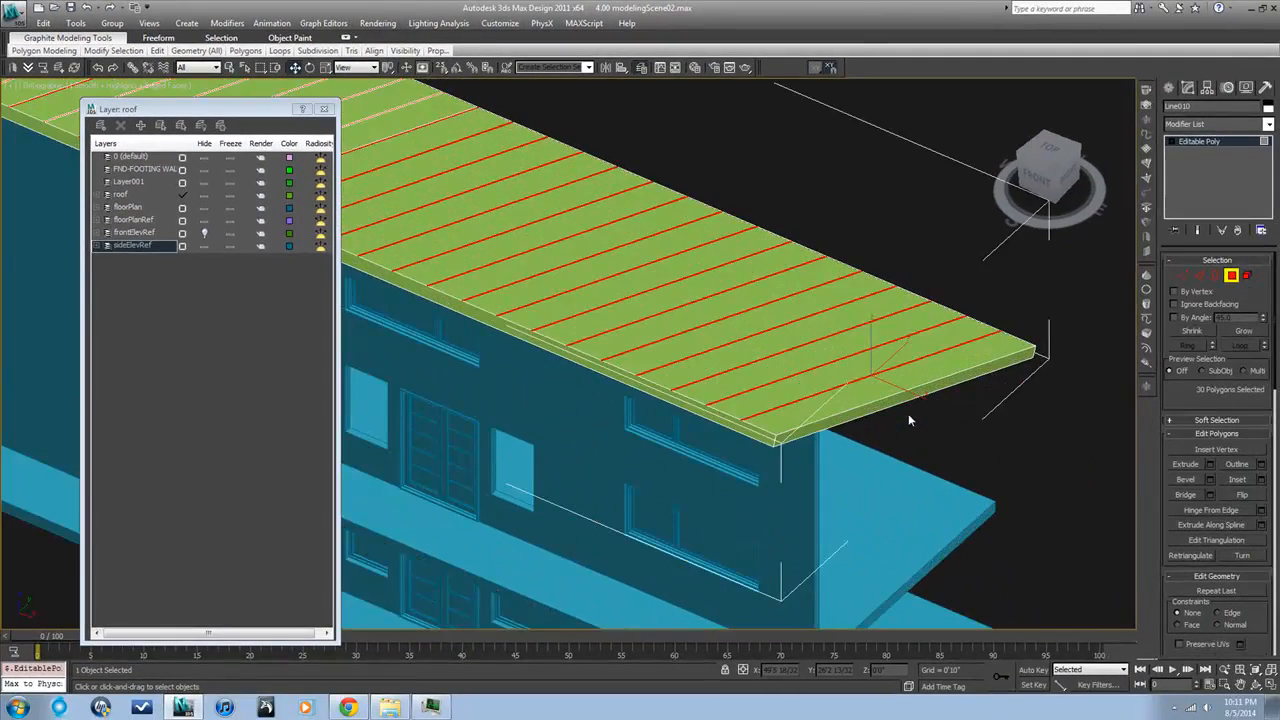
pyautogui.scroll(5, 828, 402)
pyautogui.moveTo(828, 404); pyautogui.dragTo(1043, 433, button='middle')
pyautogui.scroll(-3, 1043, 433)
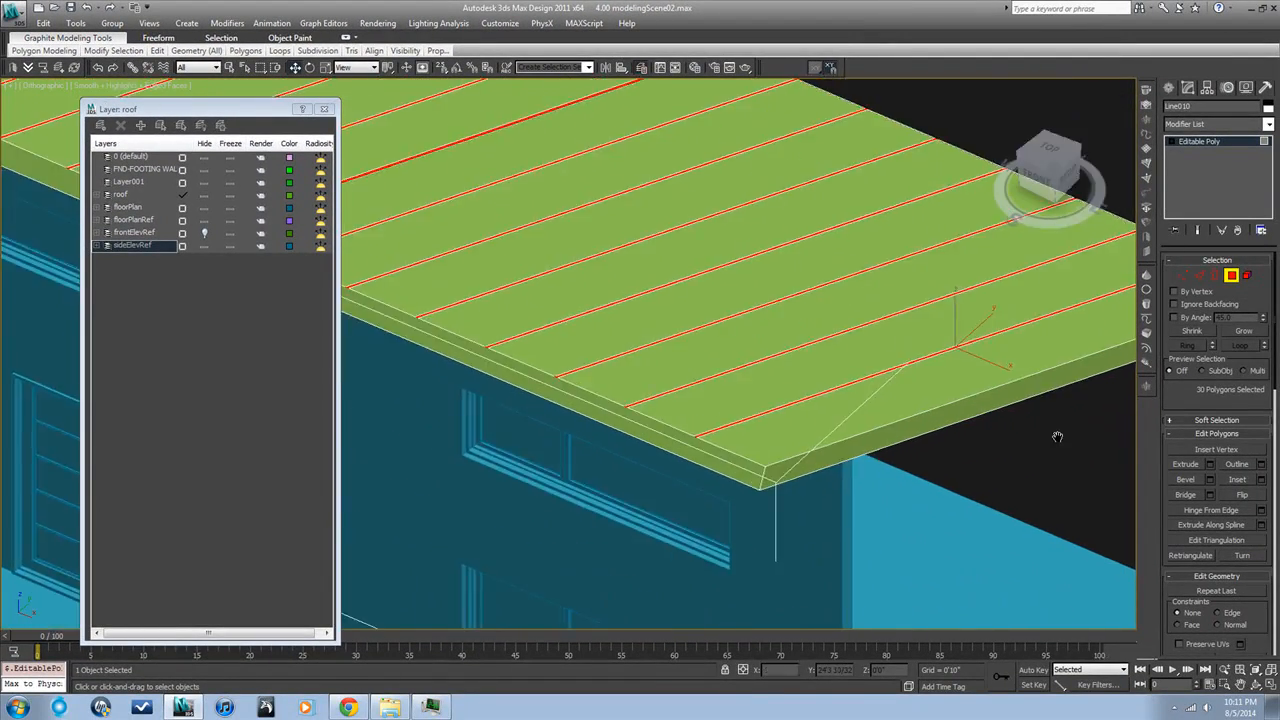
pyautogui.click(1186, 466)
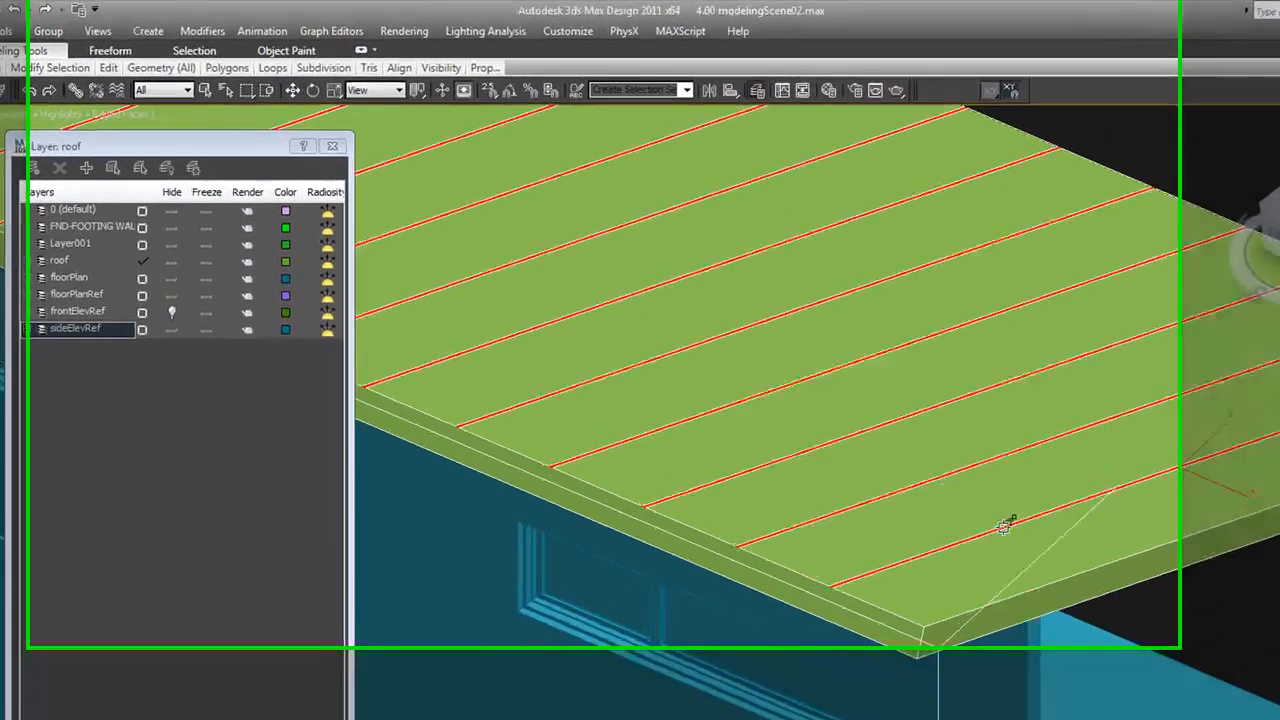
pyautogui.scroll(2, 1087, 590)
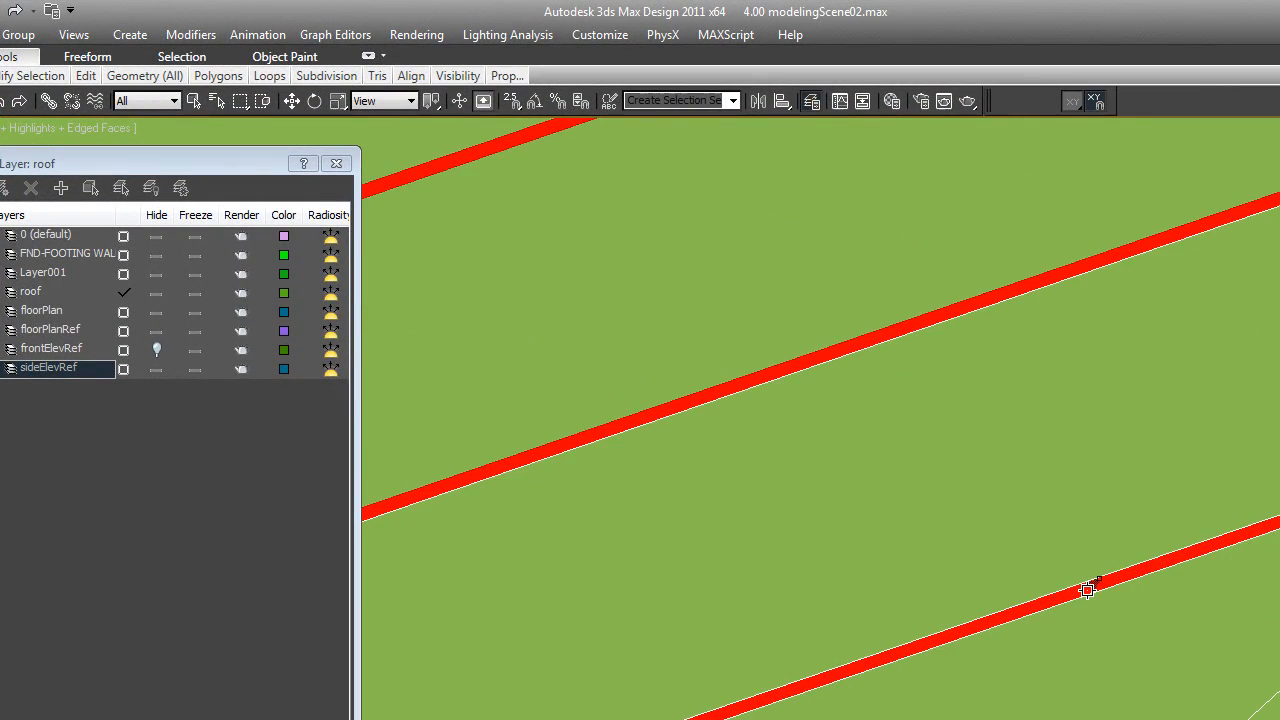
pyautogui.moveTo(1087, 582)
pyautogui.mouseDown()
pyautogui.moveTo(1086, 548)
pyautogui.moveTo(1085, 561)
pyautogui.mouseUp()
pyautogui.scroll(-8, 1085, 561)
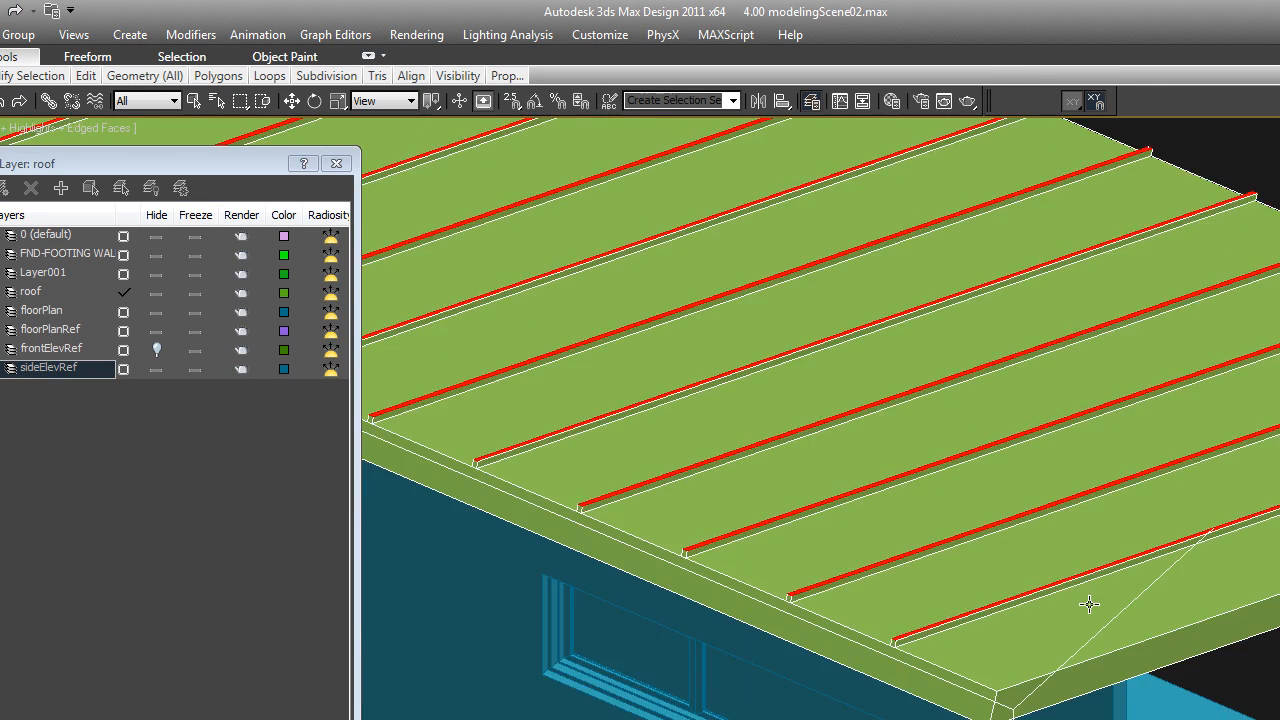
# Undo the low seam extrusion, extrude the narrow strips into taller standing seams, and deselect the roof
pyautogui.scroll(4, 1086, 590)
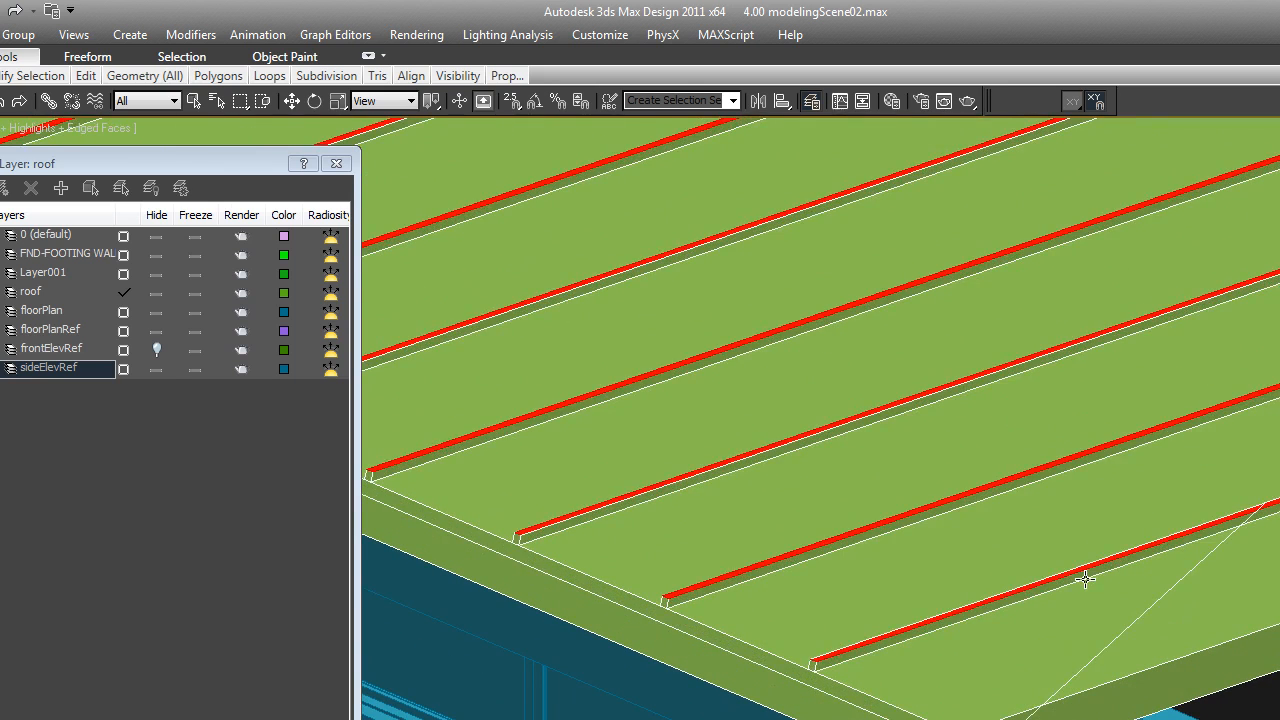
pyautogui.hotkey('ctrl', 'z')
pyautogui.moveTo(1085, 577); pyautogui.dragTo(1028, 551)
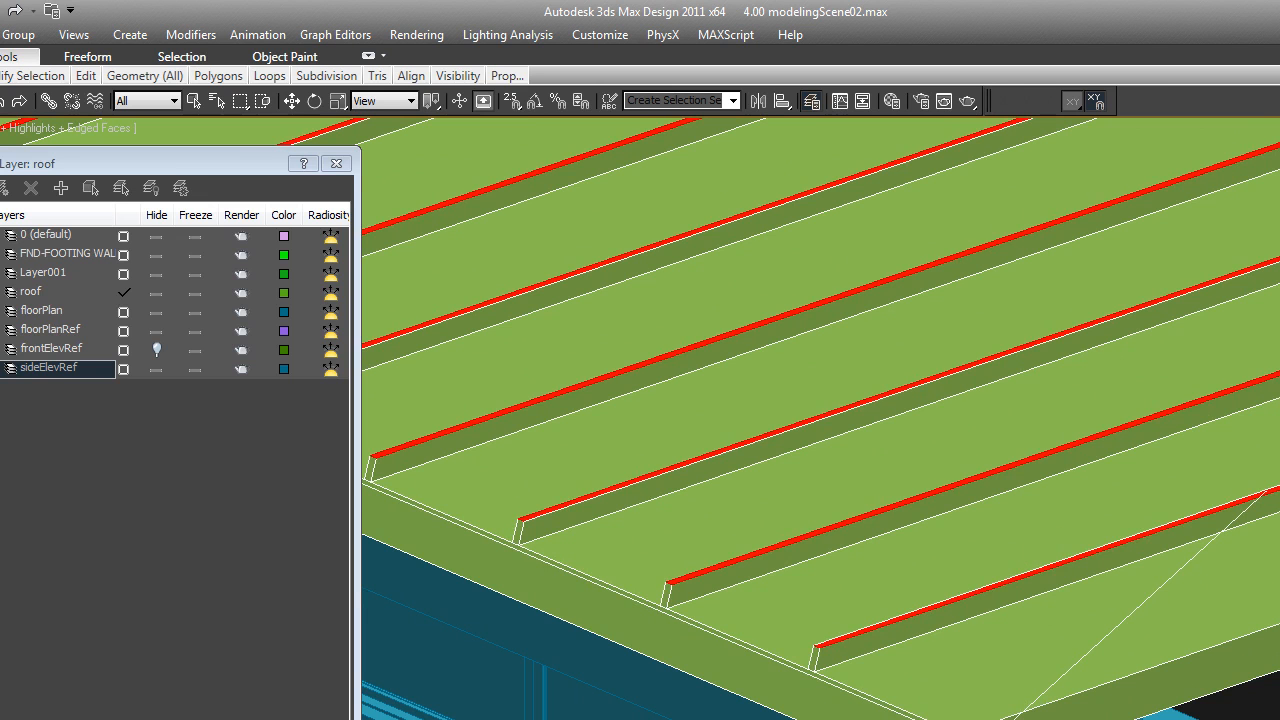
pyautogui.press('4')
pyautogui.hotkey('ctrl', 'd')
pyautogui.scroll(-5, 820, 419)
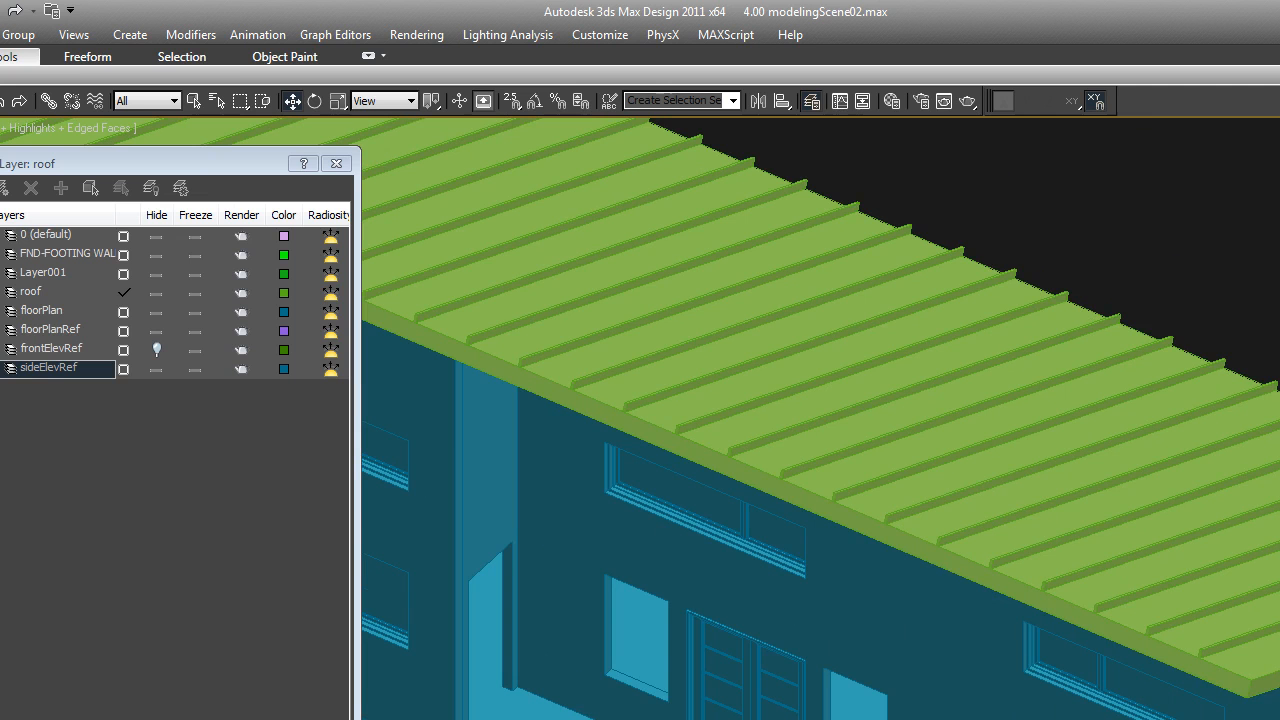
# Select the roof again and pick the large polygon on its underside for polygon editing
pyautogui.click(820, 419)
pyautogui.scroll(-4, 820, 419)
pyautogui.keyDown('alt'); pyautogui.moveTo(820, 419); pyautogui.dragTo(820, 285, button='middle'); pyautogui.keyUp('alt')
pyautogui.scroll(3, 820, 419)
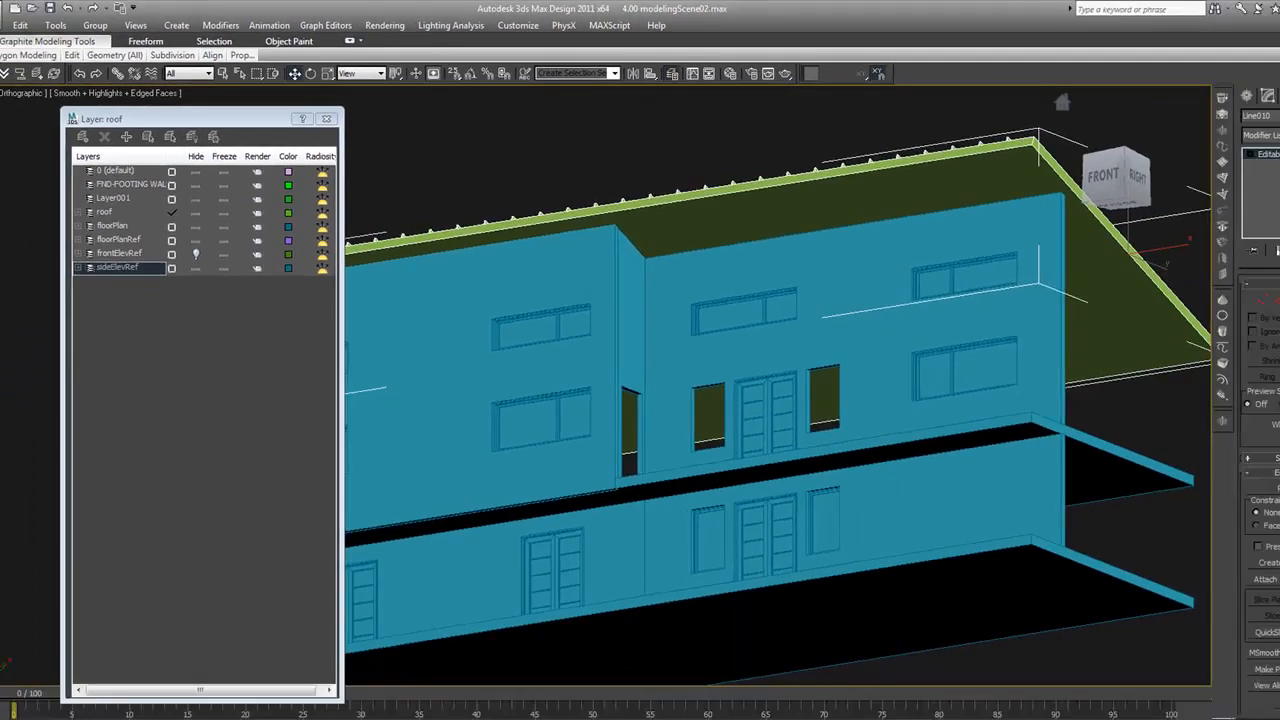
pyautogui.press('4')
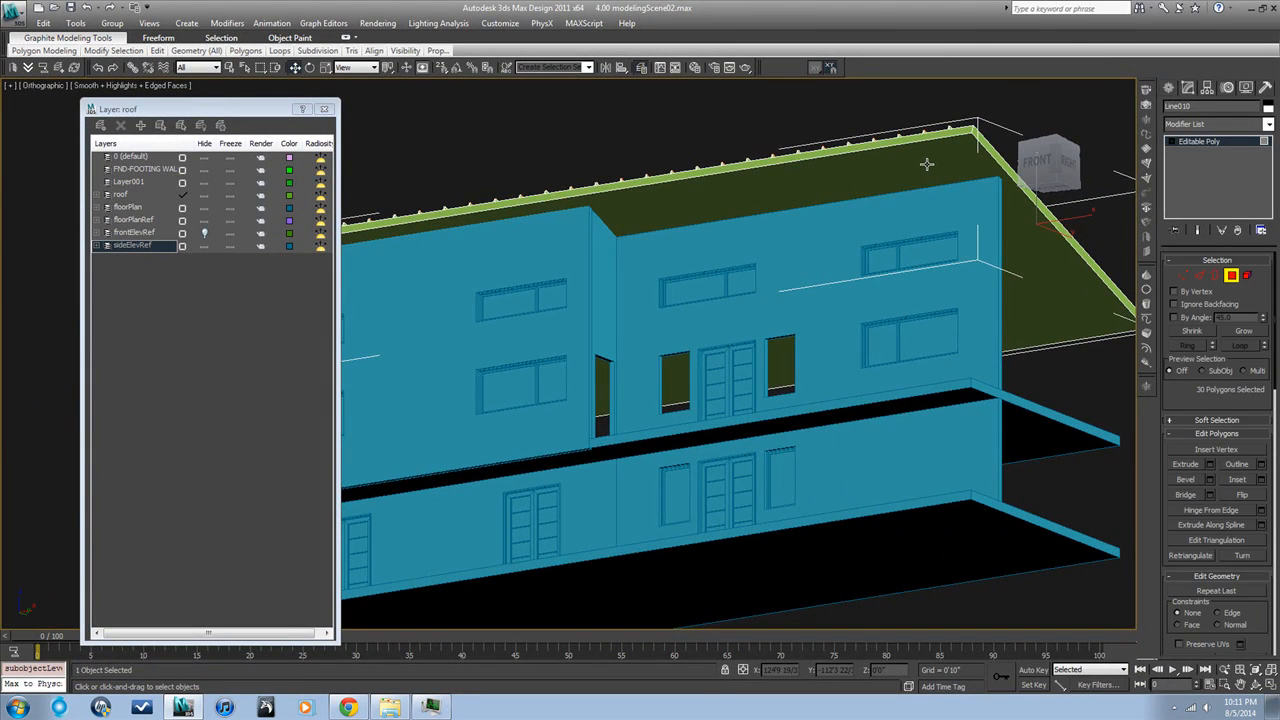
pyautogui.moveTo(927, 164); pyautogui.dragTo(913, 194, button='middle')
pyautogui.scroll(5, 913, 194)
pyautogui.click(913, 194)
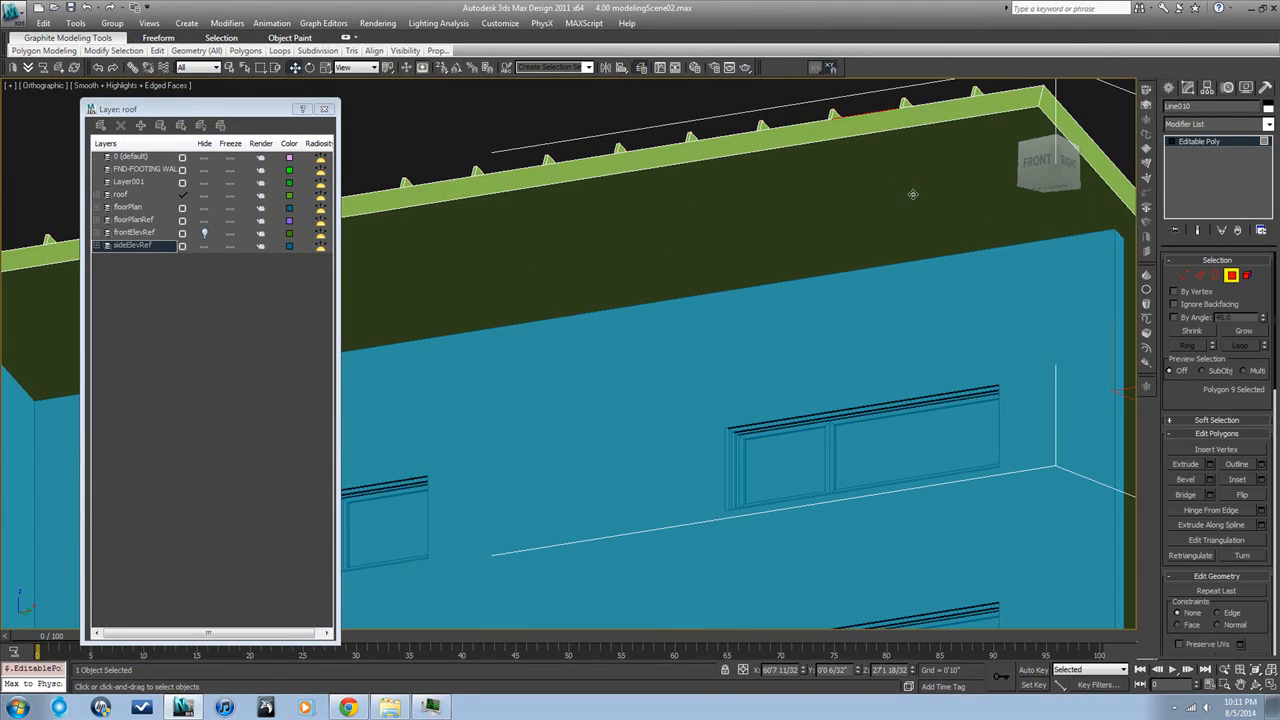
pyautogui.click(1051, 207)
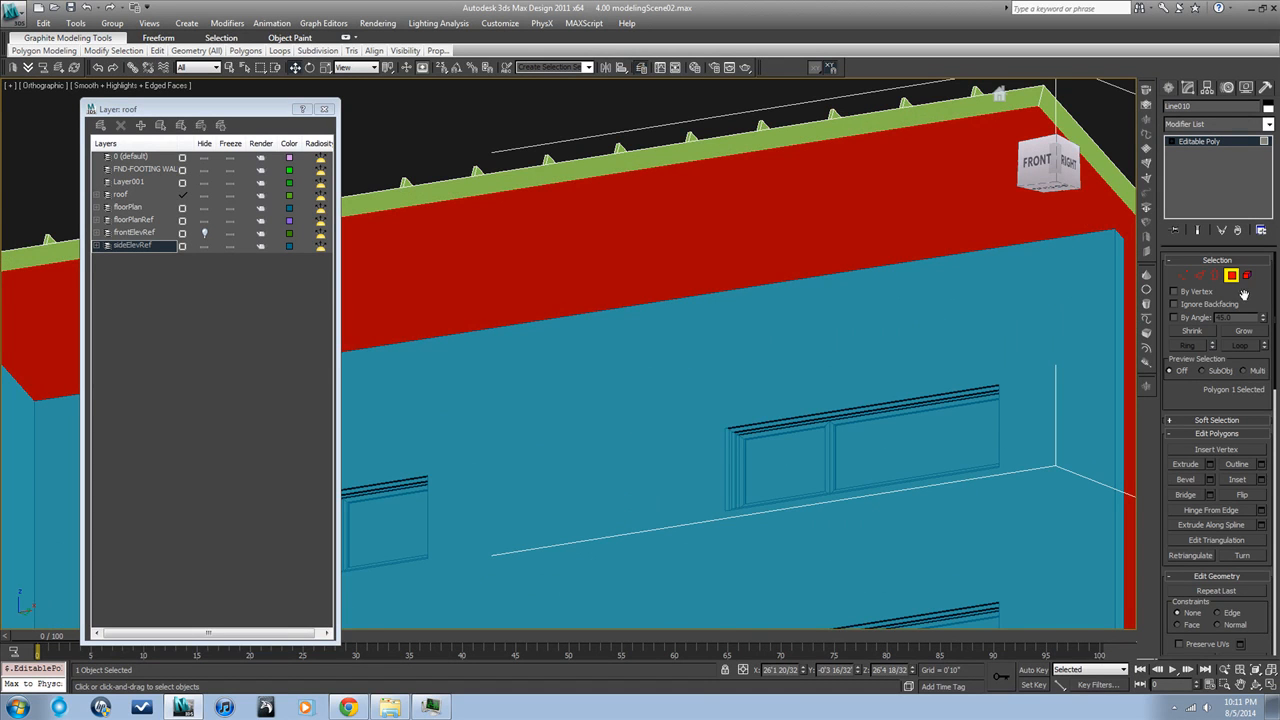
# Inset the roof's underside polygon to leave a narrow border along its edges, replacing the first, smaller inset
pyautogui.click(1238, 479)
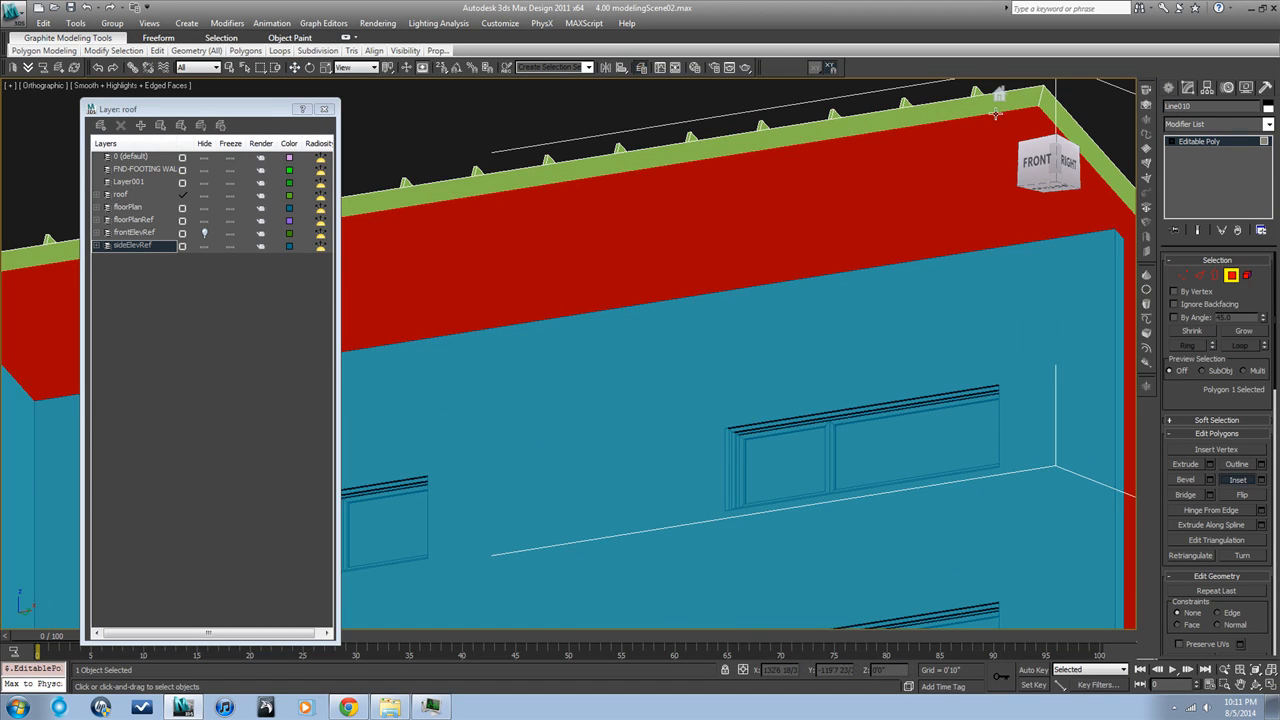
pyautogui.click(988, 135)
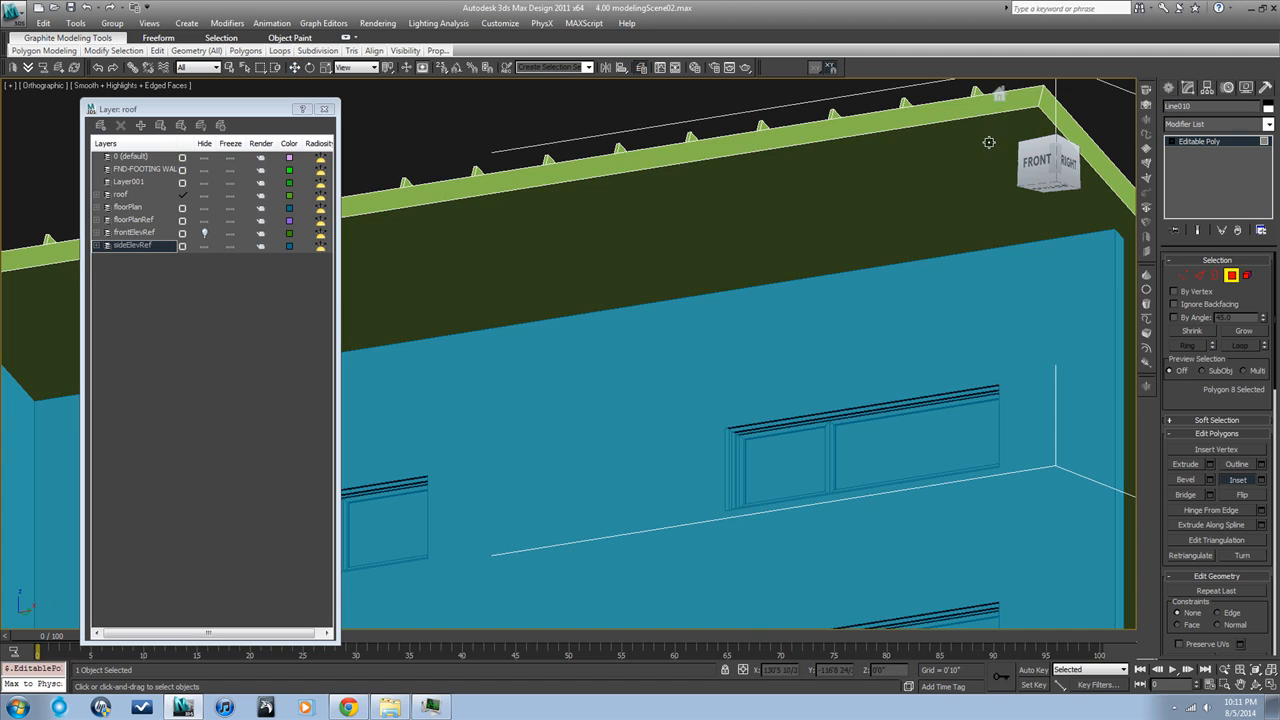
pyautogui.click(985, 131)
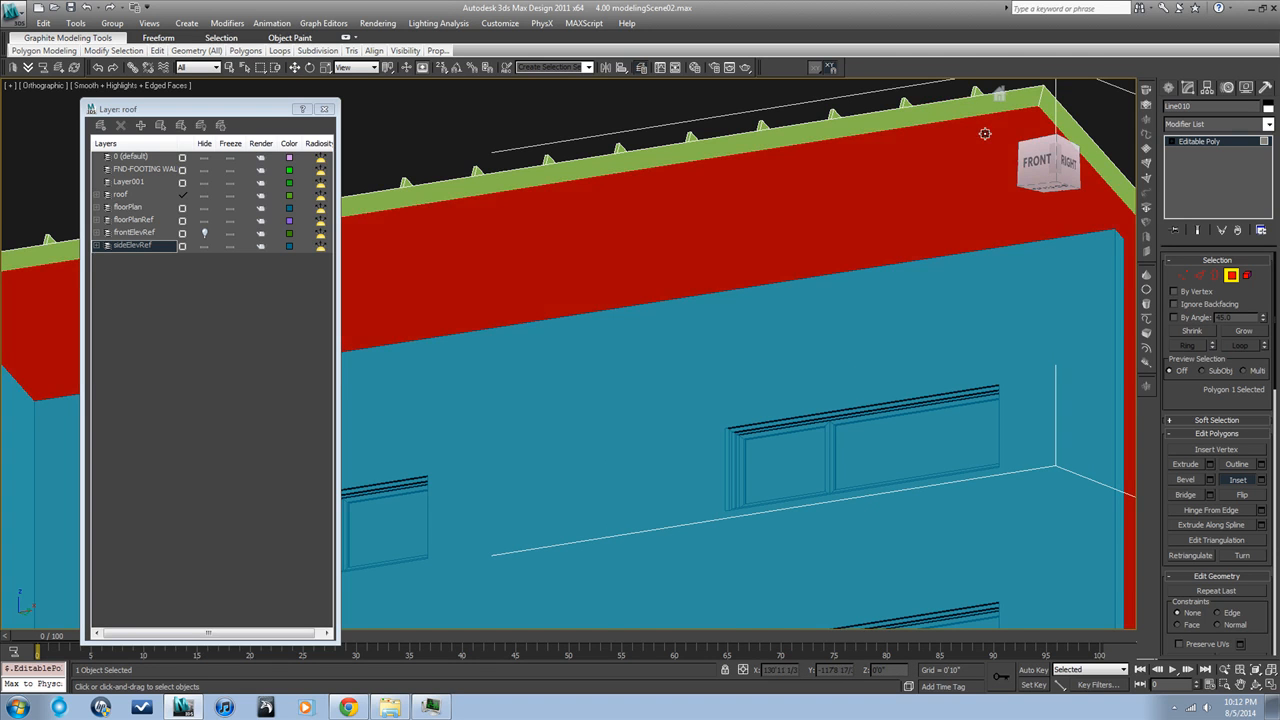
pyautogui.scroll(3, 1002, 121)
pyautogui.moveTo(1004, 121); pyautogui.dragTo(1004, 127)
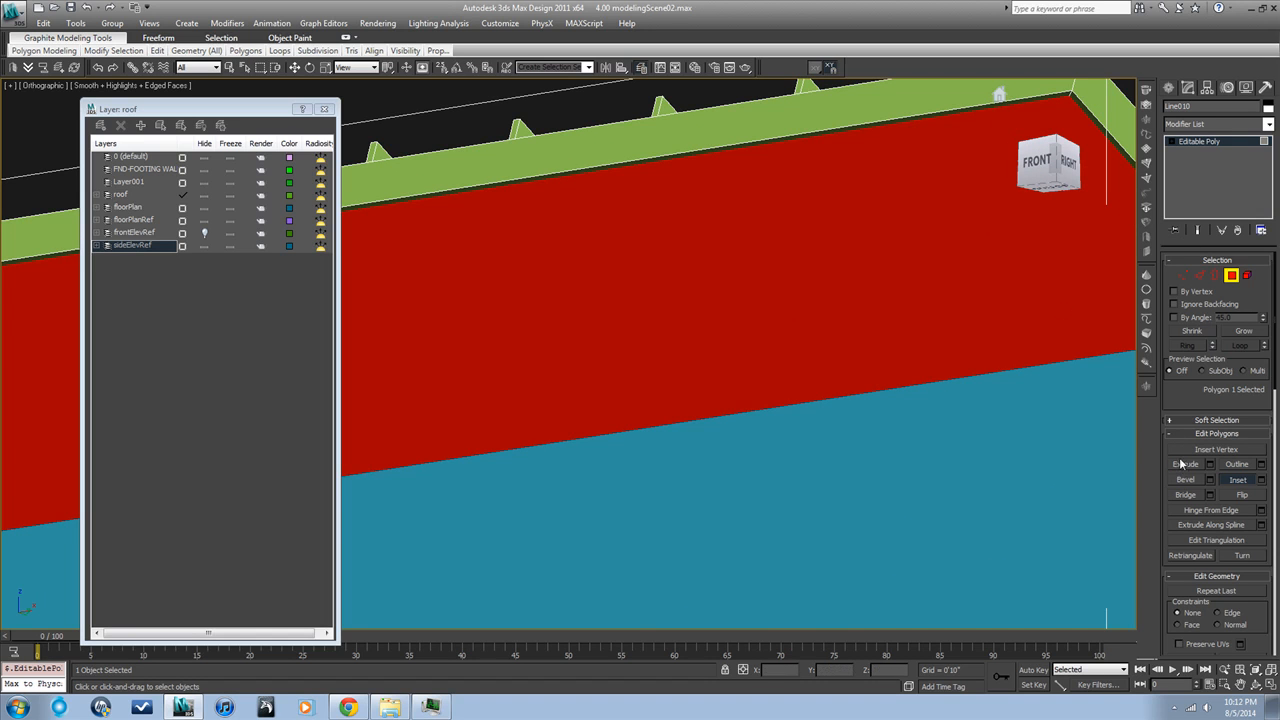
pyautogui.hotkey('ctrl', 'z')
pyautogui.moveTo(985, 170); pyautogui.dragTo(978, 177)
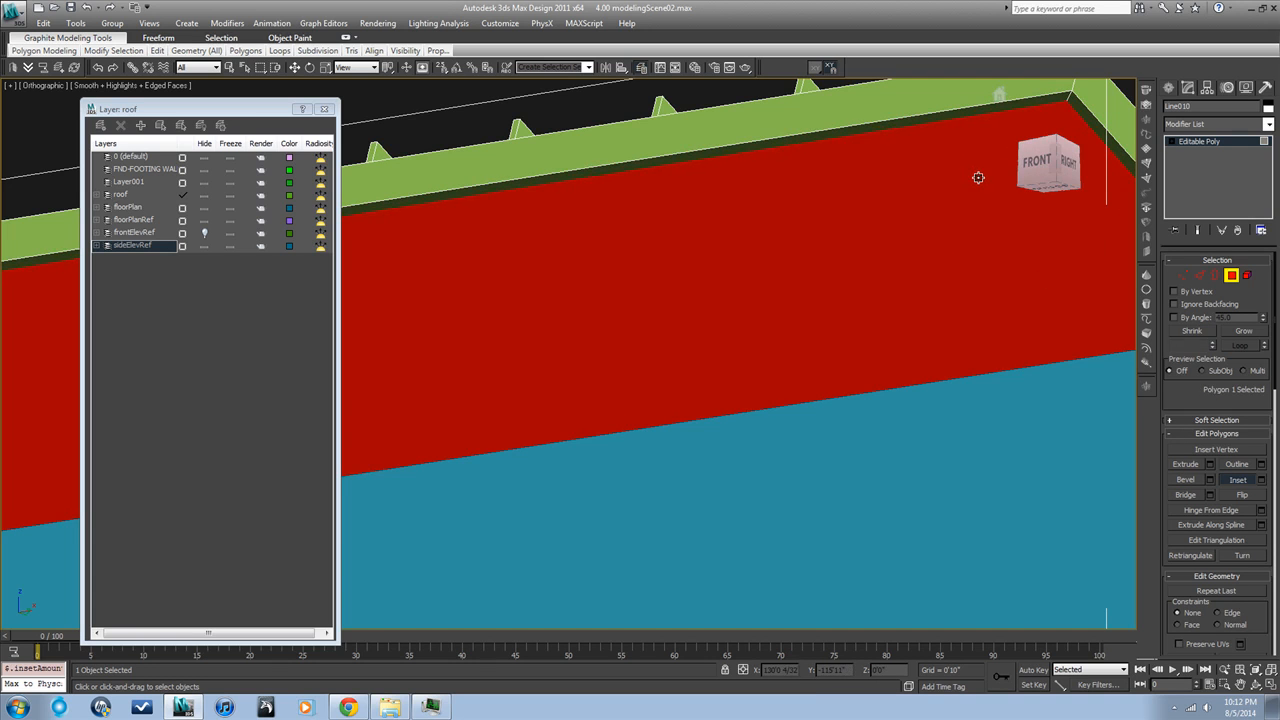
pyautogui.rightClick(978, 177)
pyautogui.click(1238, 480)
# Extrude the inset underside polygon of the roof slightly, leave polygon editing, and deselect the roof
pyautogui.click(1186, 464)
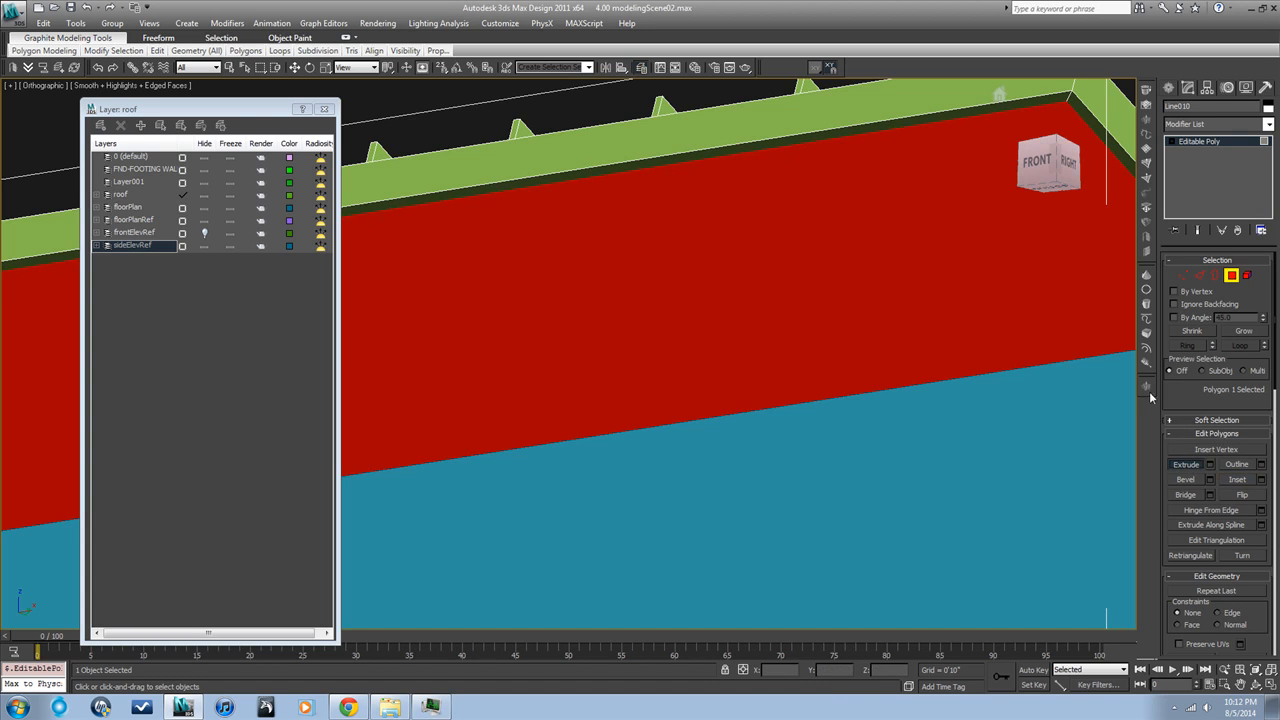
pyautogui.moveTo(997, 91); pyautogui.dragTo(959, 149)
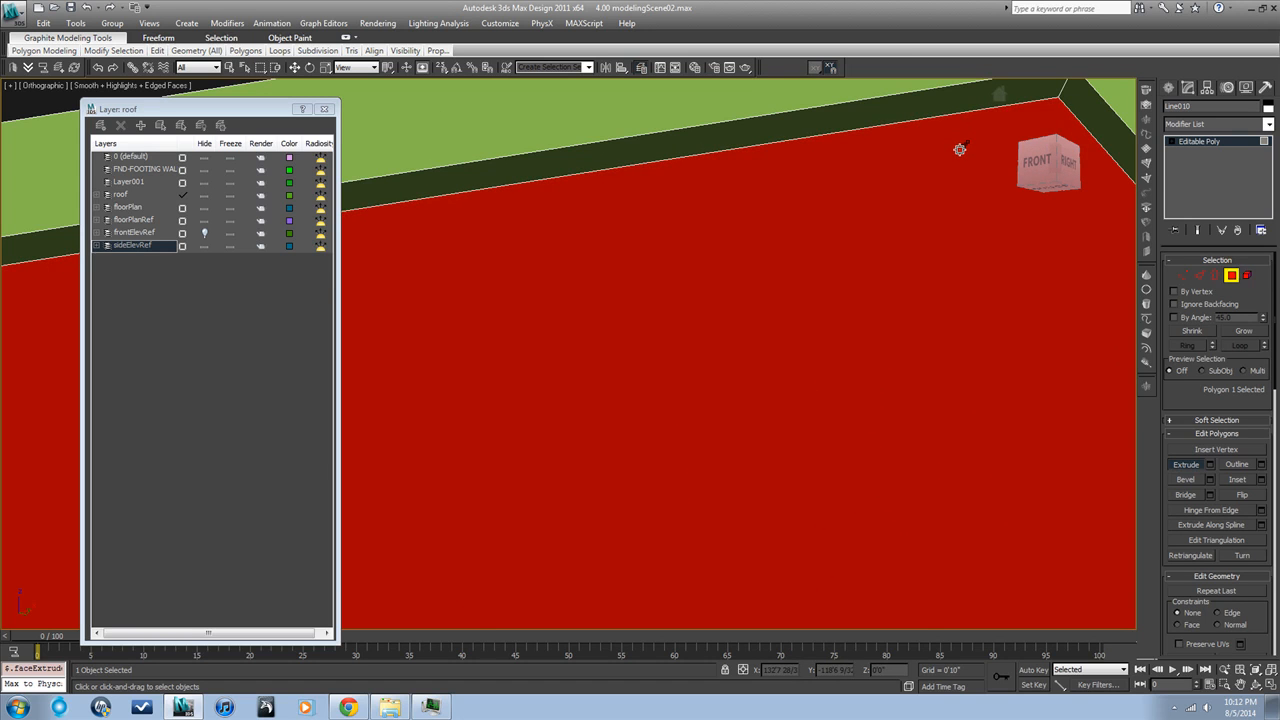
pyautogui.click(1232, 277)
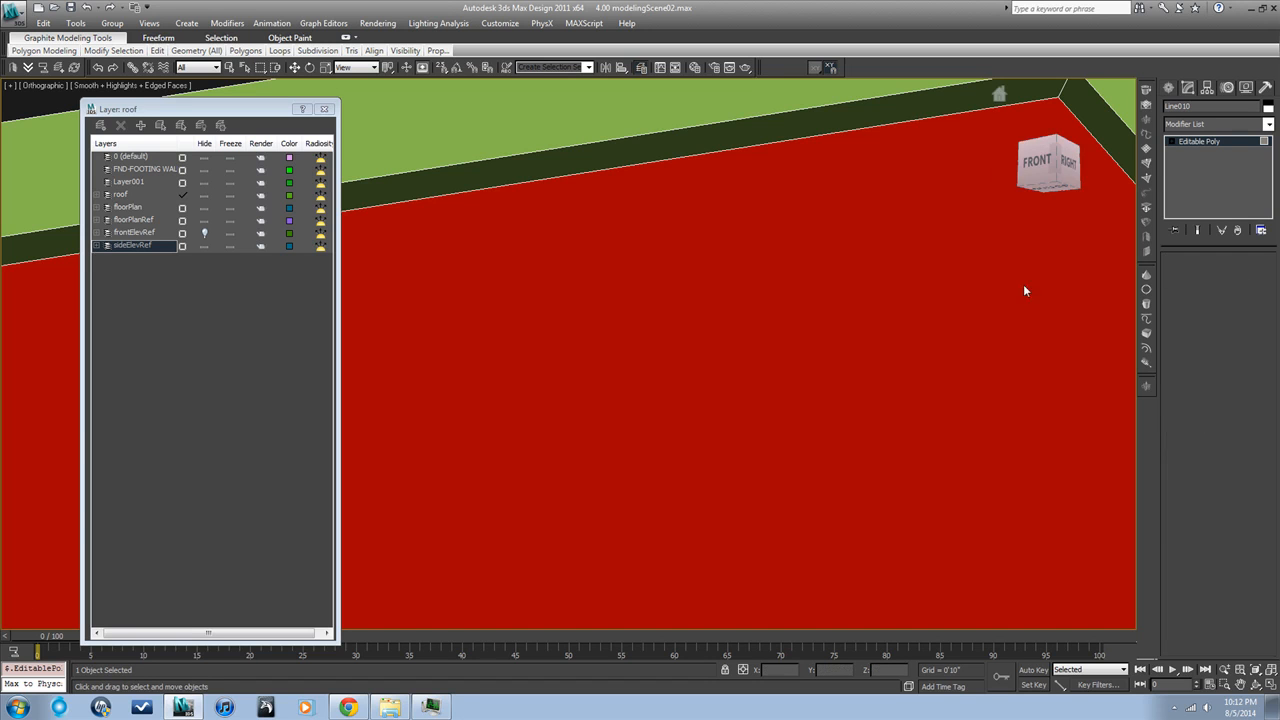
pyautogui.moveTo(1014, 294); pyautogui.dragTo(1012, 360, button='middle')
pyautogui.scroll(-8, 1012, 360)
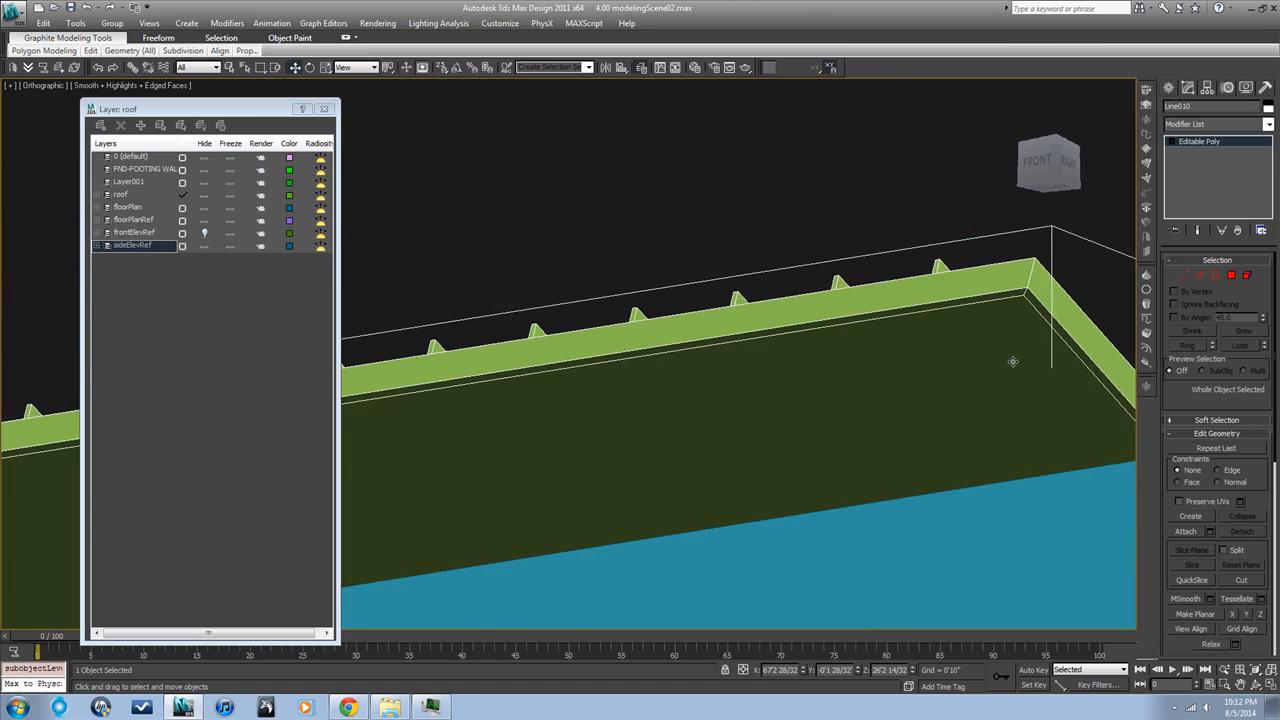
pyautogui.click(1013, 320)
pyautogui.scroll(-5, 1013, 320)
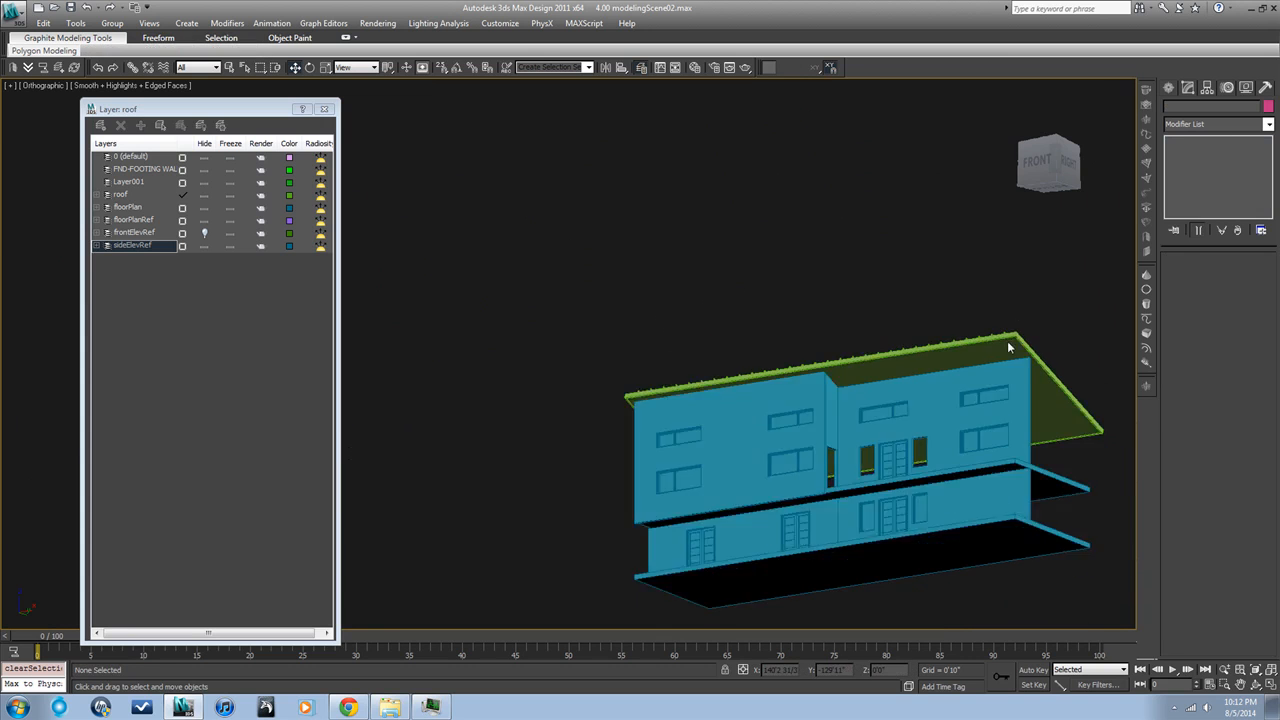
# Examine the finished roof against the side elevation sketch and the floor plan sketch in right and plan views
pyautogui.click(1003, 350)
pyautogui.keyDown('alt'); pyautogui.moveTo(1002, 395); pyautogui.dragTo(950, 423, button='middle'); pyautogui.keyUp('alt')
pyautogui.press('r')
pyautogui.press('z')
pyautogui.scroll(-3, 963, 423)
pyautogui.scroll(-6, 963, 423)
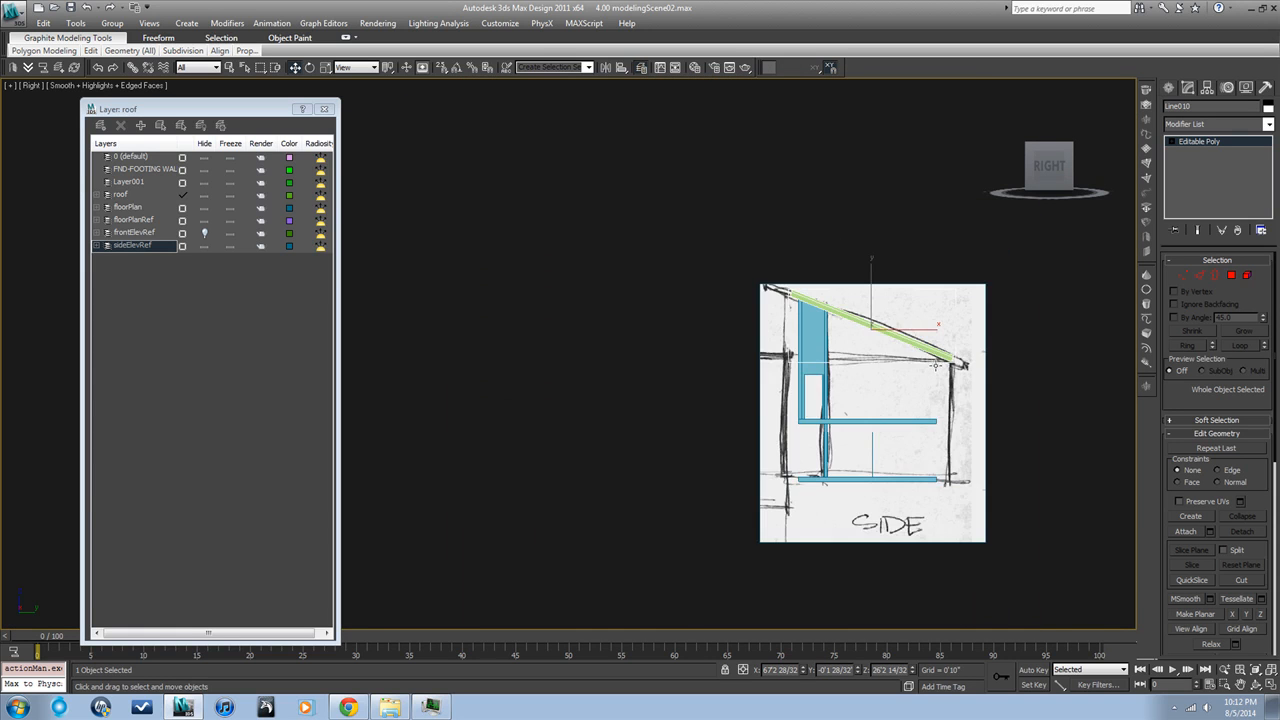
pyautogui.press('t')
pyautogui.press('z')
pyautogui.click(1107, 422)
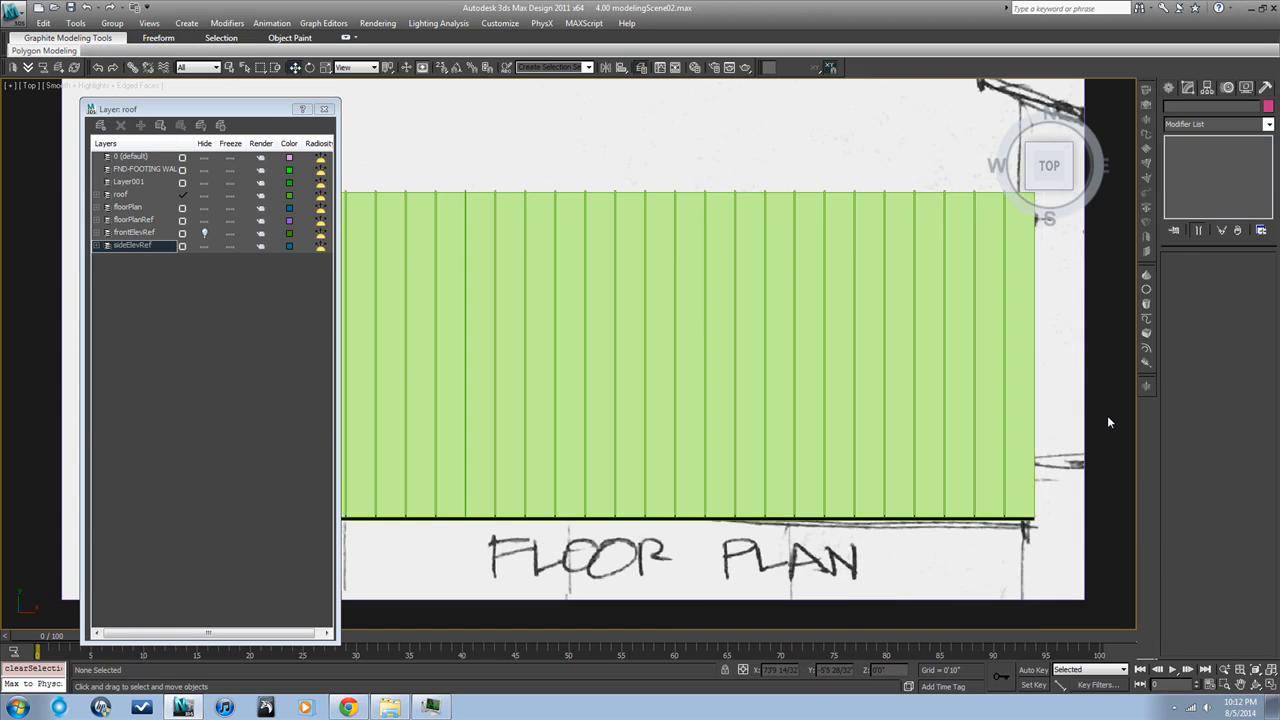
# Draw a closed triangular line in the wireframe plan view, in the empty area beside the building
pyautogui.scroll(-3, 1107, 422)
pyautogui.press('F3')
pyautogui.scroll(-3, 1107, 422)
pyautogui.moveTo(1107, 422); pyautogui.dragTo(943, 410, button='middle')
pyautogui.click(1172, 88)
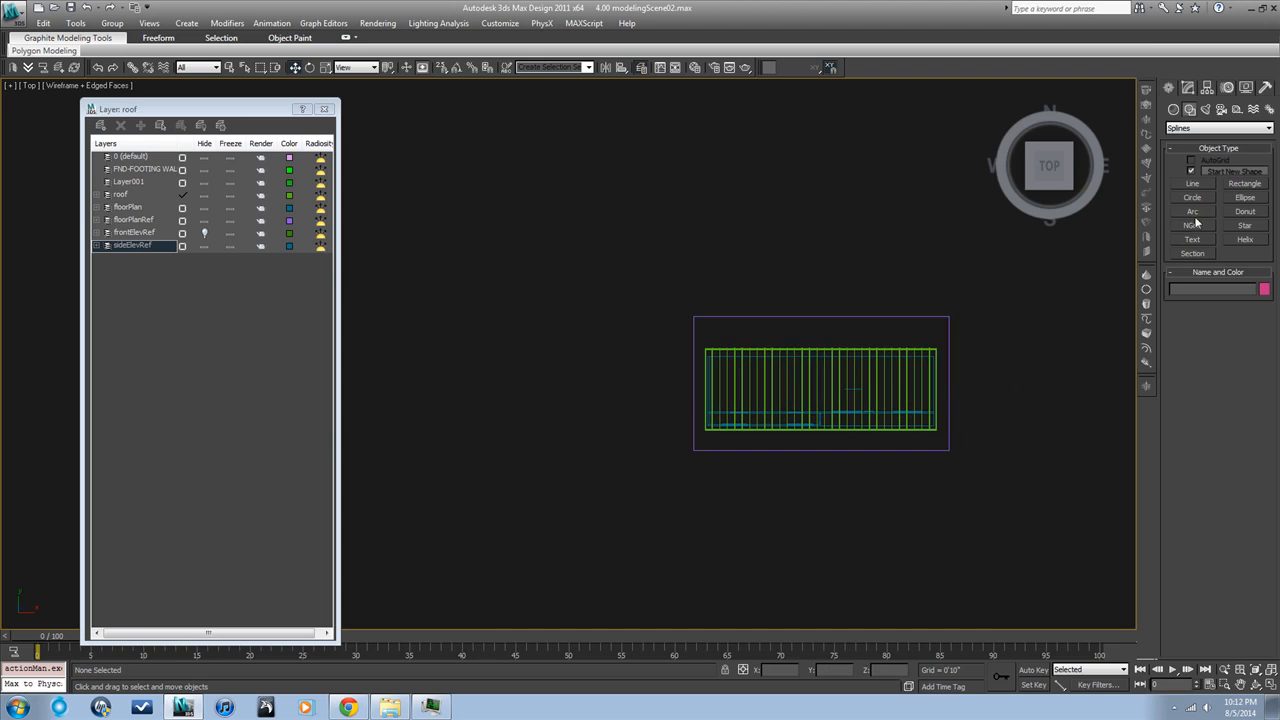
pyautogui.click(1192, 184)
pyautogui.moveTo(831, 267); pyautogui.dragTo(716, 400, button='middle')
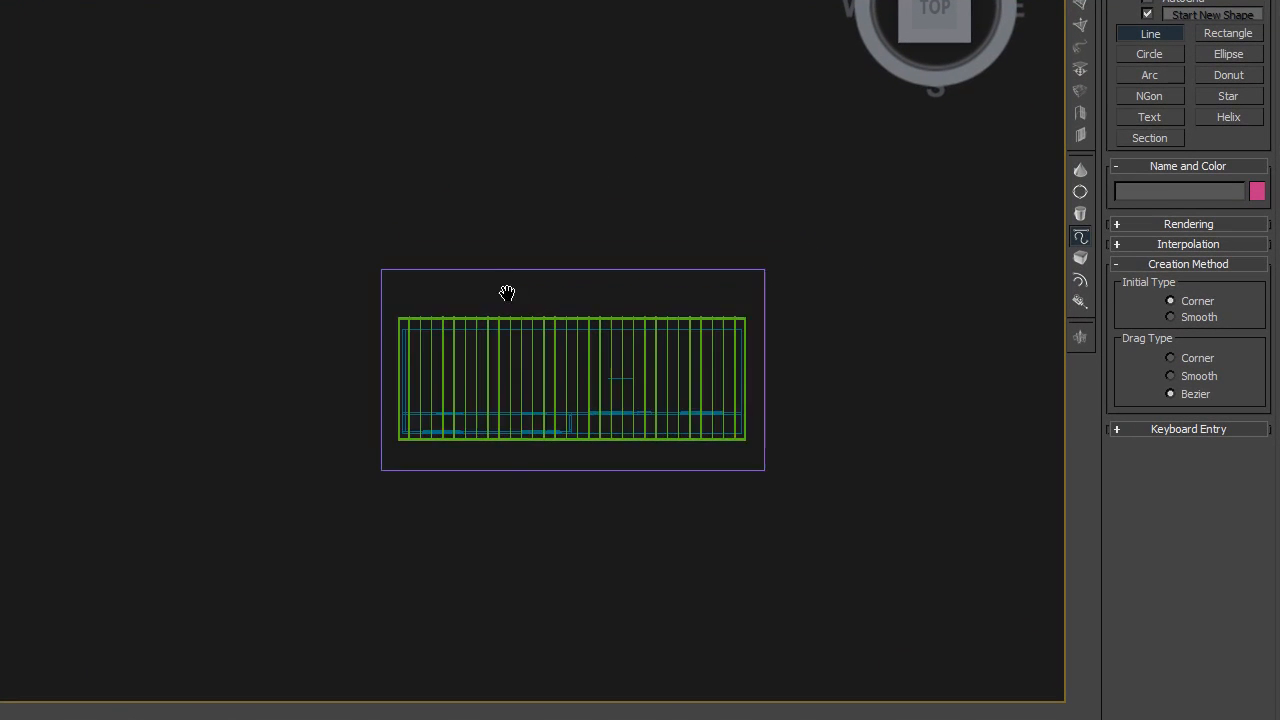
pyautogui.click(443, 340)
pyautogui.click(444, 180)
pyautogui.click(515, 260)
pyautogui.click(445, 340)
pyautogui.click(290, 347)
# Convert all vertices of the triangular spline to Corner and apply a Normal modifier to it
pyautogui.press('1')
pyautogui.moveTo(553, 367); pyautogui.dragTo(397, 137)
pyautogui.rightClick(427, 199)
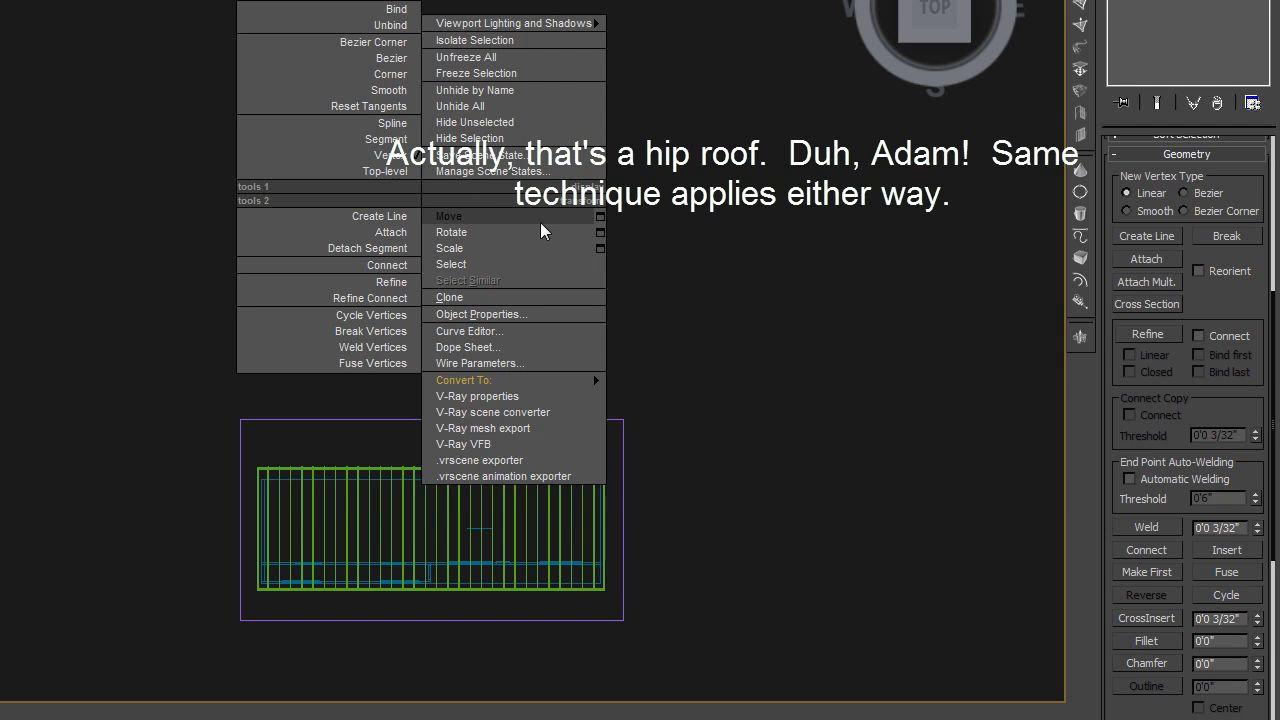
pyautogui.click(384, 74)
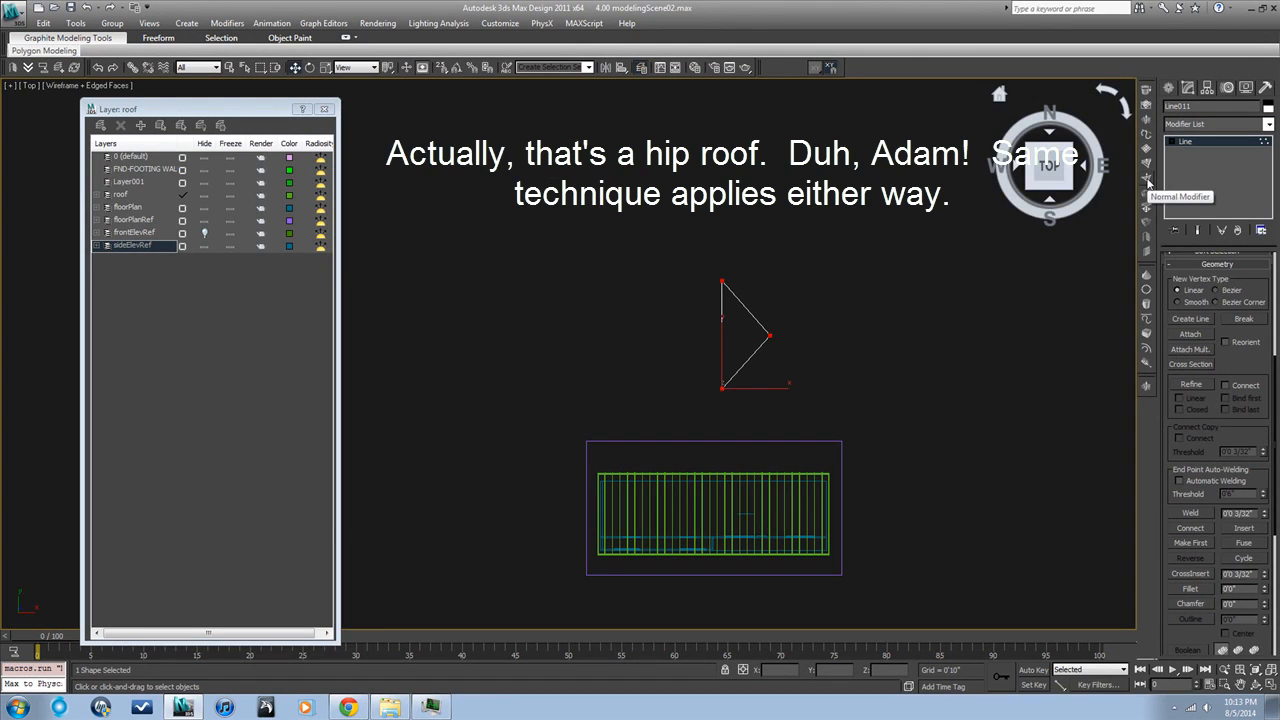
pyautogui.click(1148, 181)
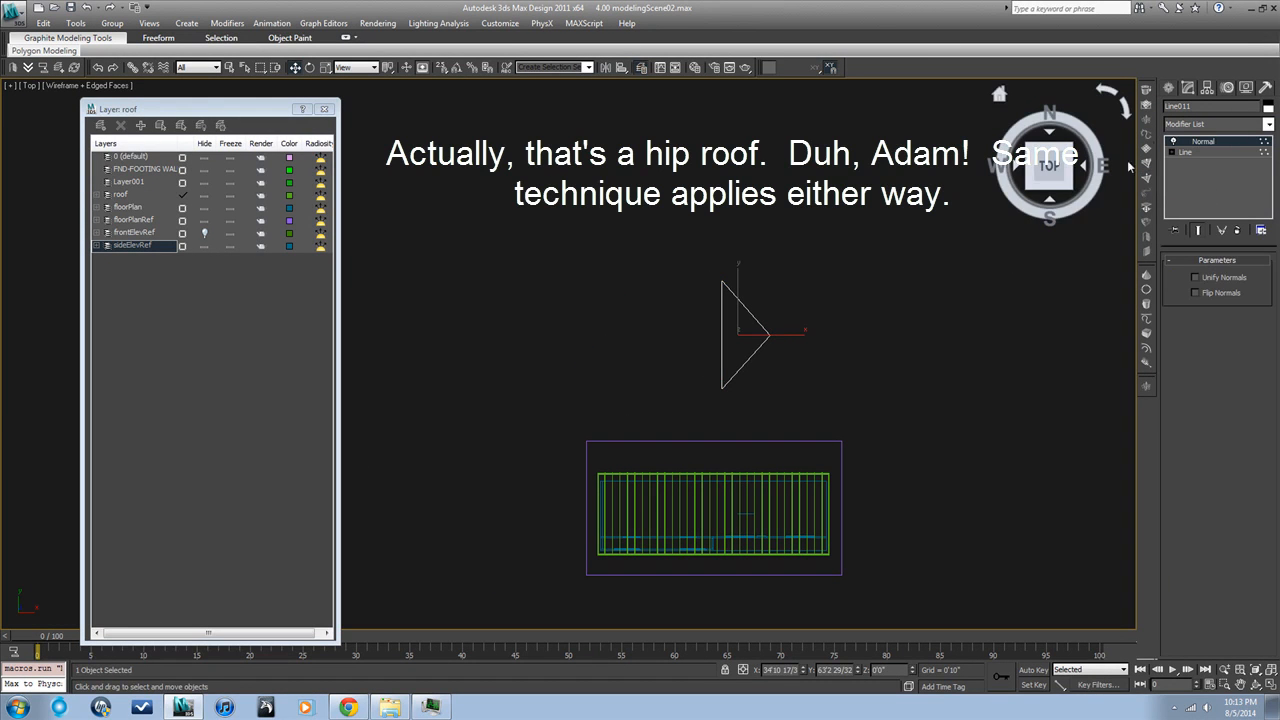
# Select the triangle's apex vertex and raise it vertically in front view, with the scene shaded again for checking
pyautogui.click(1172, 152)
pyautogui.click(1196, 162)
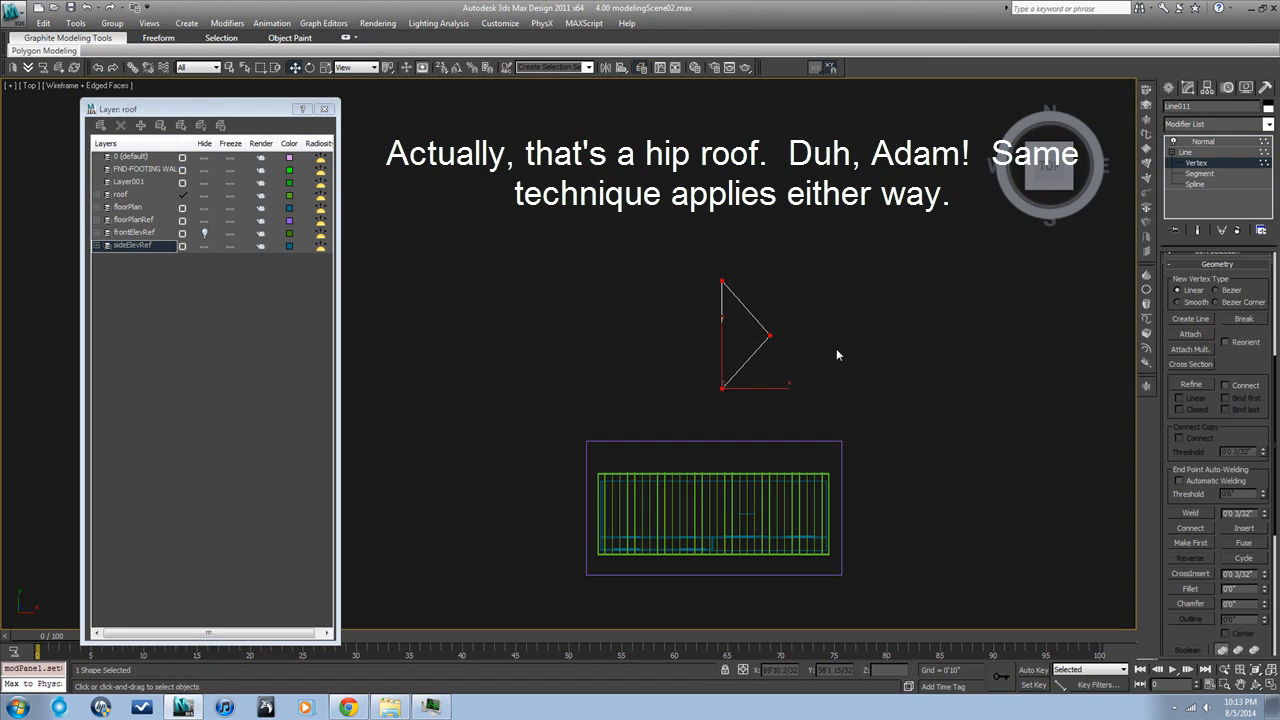
pyautogui.moveTo(787, 369); pyautogui.dragTo(761, 308)
pyautogui.press('f')
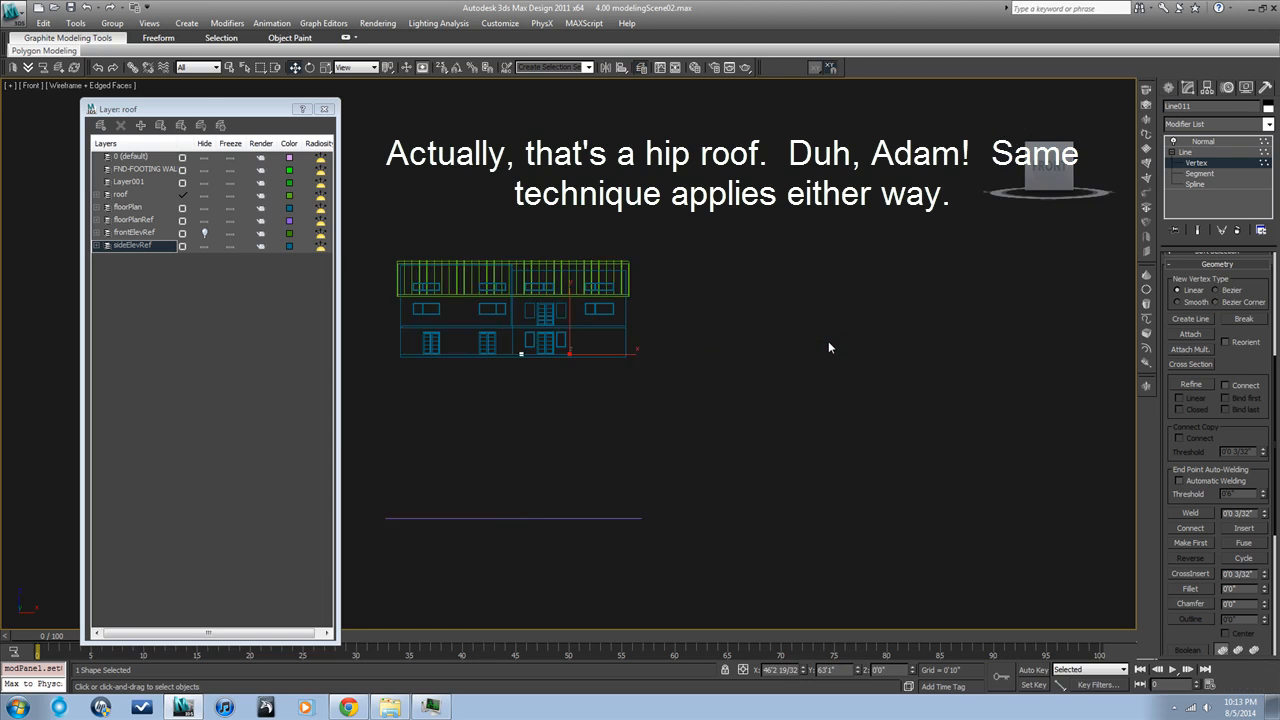
pyautogui.scroll(-2, 828, 341)
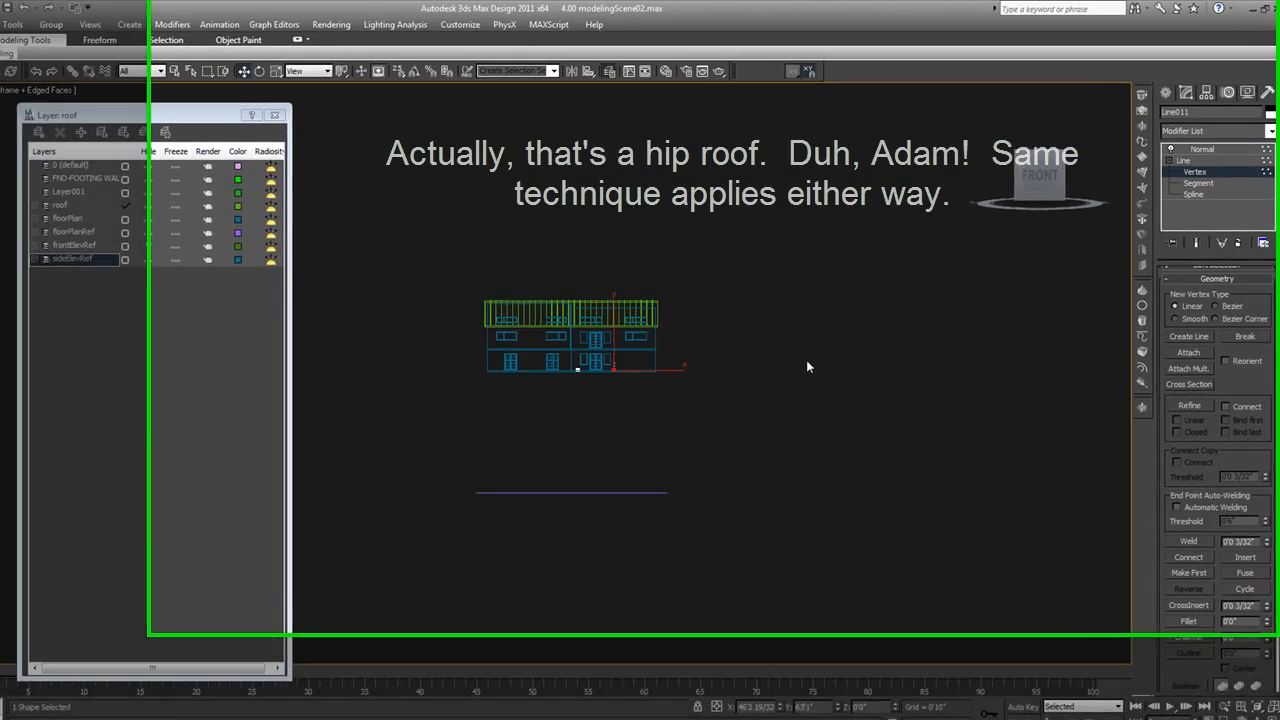
pyautogui.scroll(-2, 808, 361)
pyautogui.scroll(4, 672, 366)
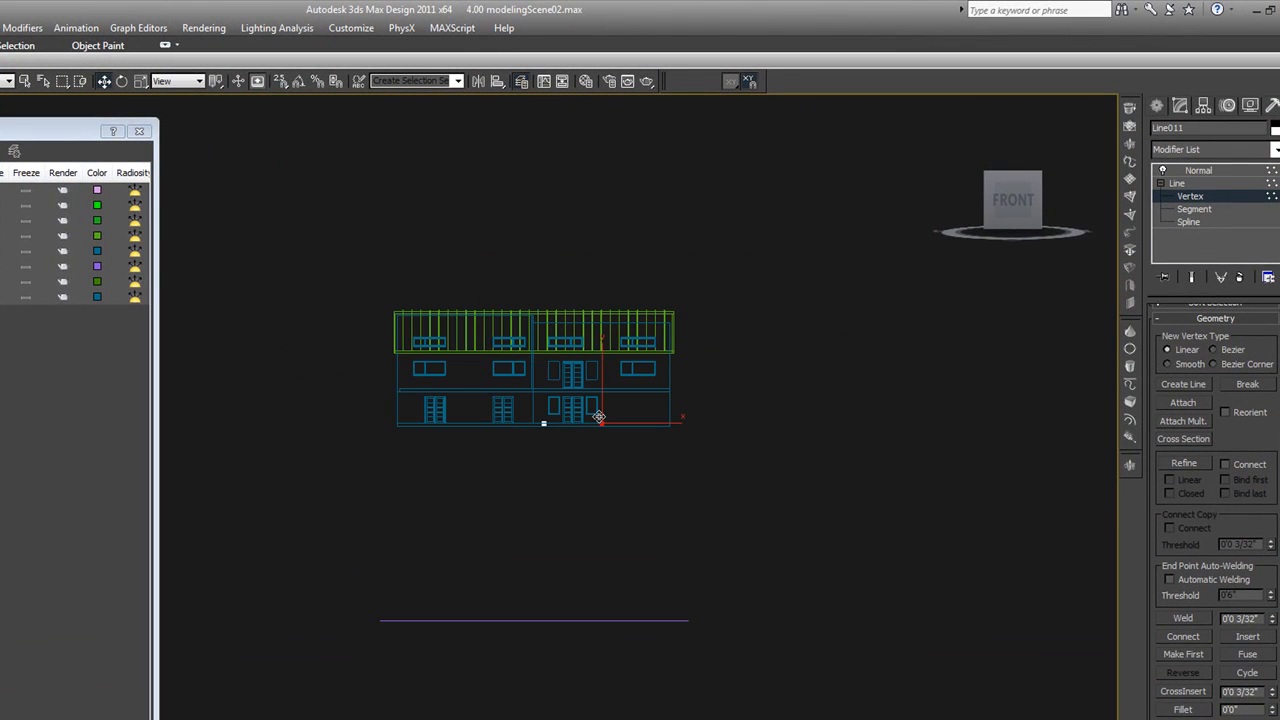
pyautogui.moveTo(598, 416); pyautogui.dragTo(599, 372)
pyautogui.moveTo(605, 452); pyautogui.dragTo(677, 532, button='middle')
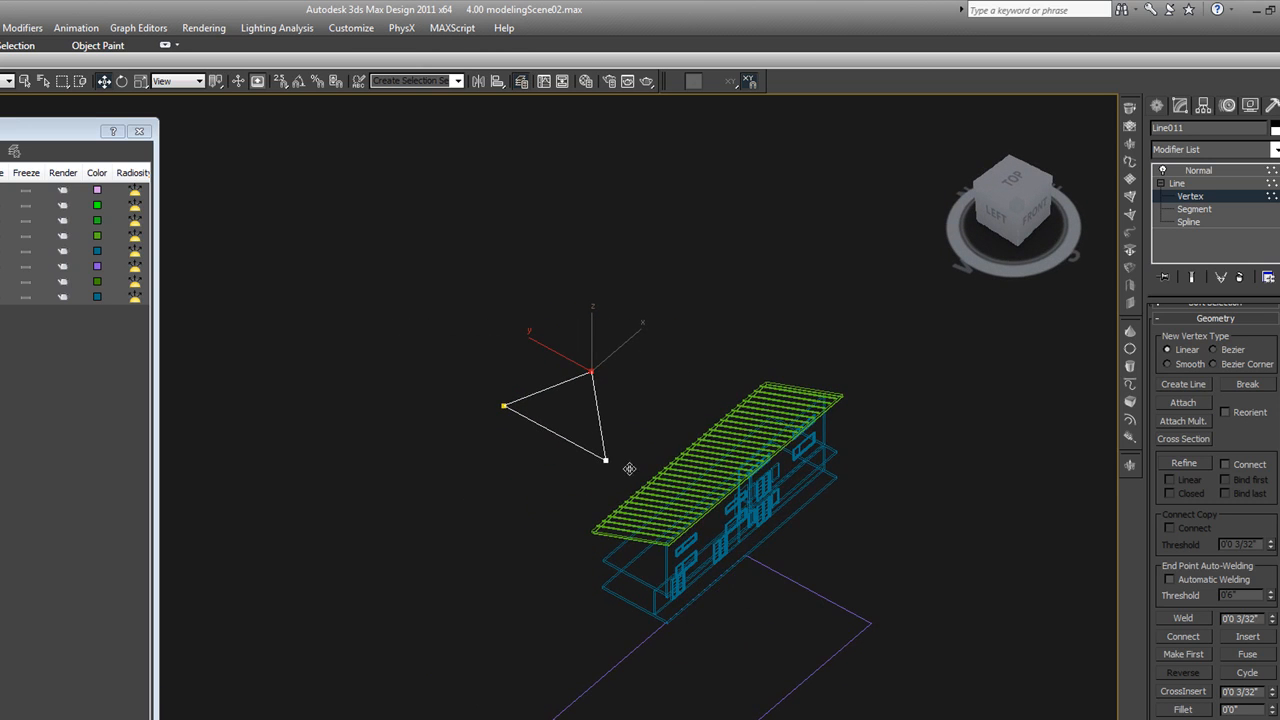
pyautogui.press('F3')
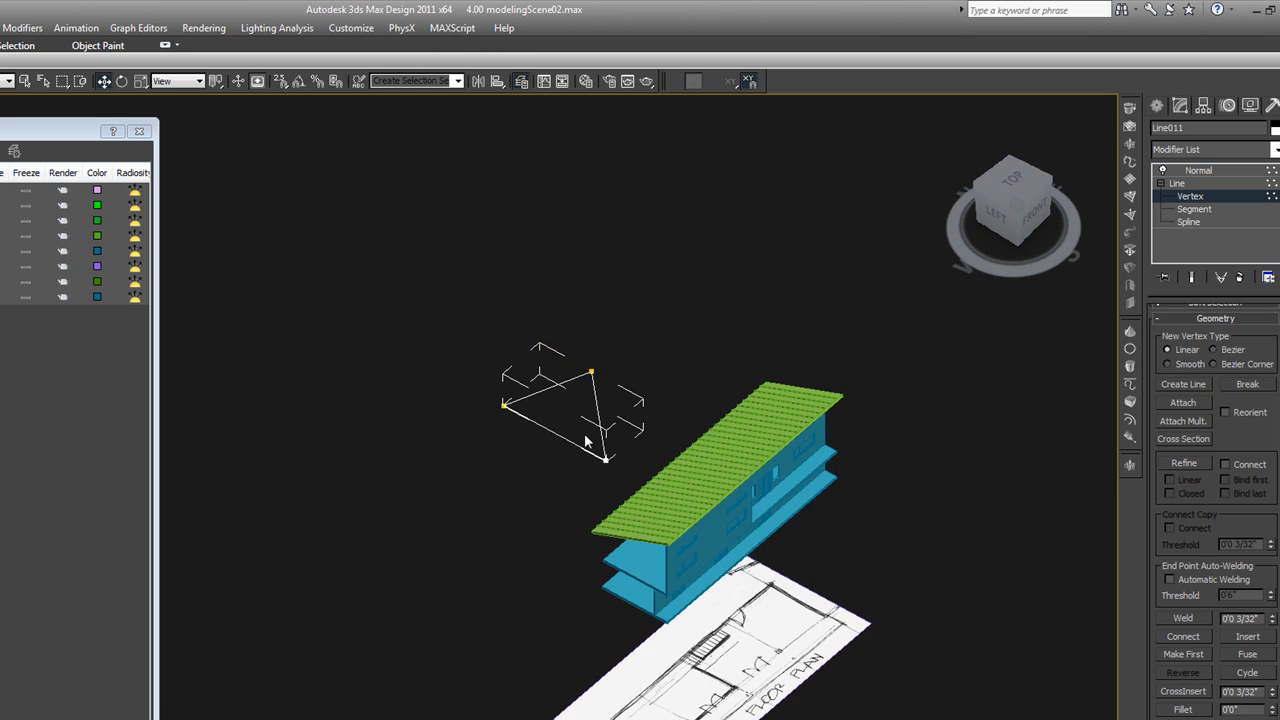
pyautogui.scroll(4, 581, 440)
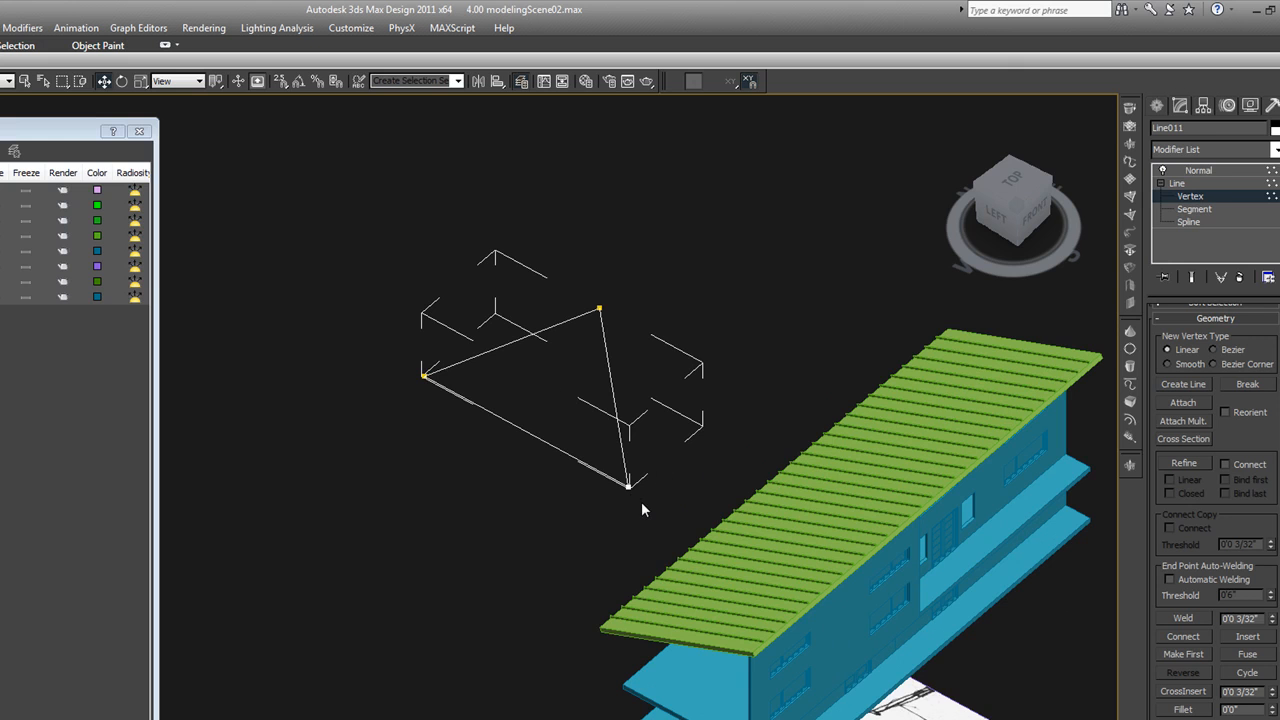
# Return to the triangle's Normal modifier level and show its sloped surface shaded in plan view
pyautogui.click(1198, 170)
pyautogui.click(750, 301)
pyautogui.click(571, 410)
pyautogui.moveTo(571, 410)
pyautogui.keyDown('alt'); pyautogui.mouseDown(button='middle')
pyautogui.moveTo(574, 396)
pyautogui.moveTo(555, 412)
pyautogui.mouseUp(button='middle'); pyautogui.keyUp('alt')
pyautogui.press('t')
pyautogui.scroll(-5, 605, 420)
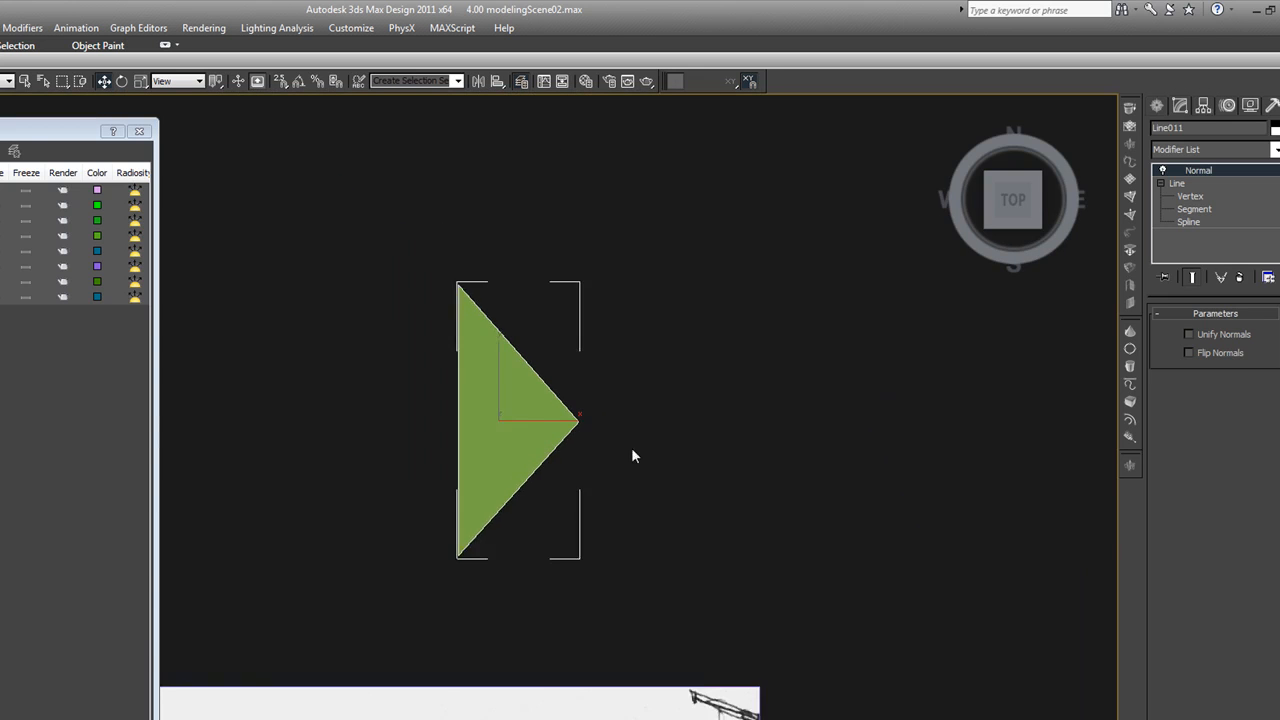
# Delete the triangular surface and draw a rectangle in its place in plan view, in the empty area beside the building
pyautogui.moveTo(629, 470); pyautogui.dragTo(524, 392)
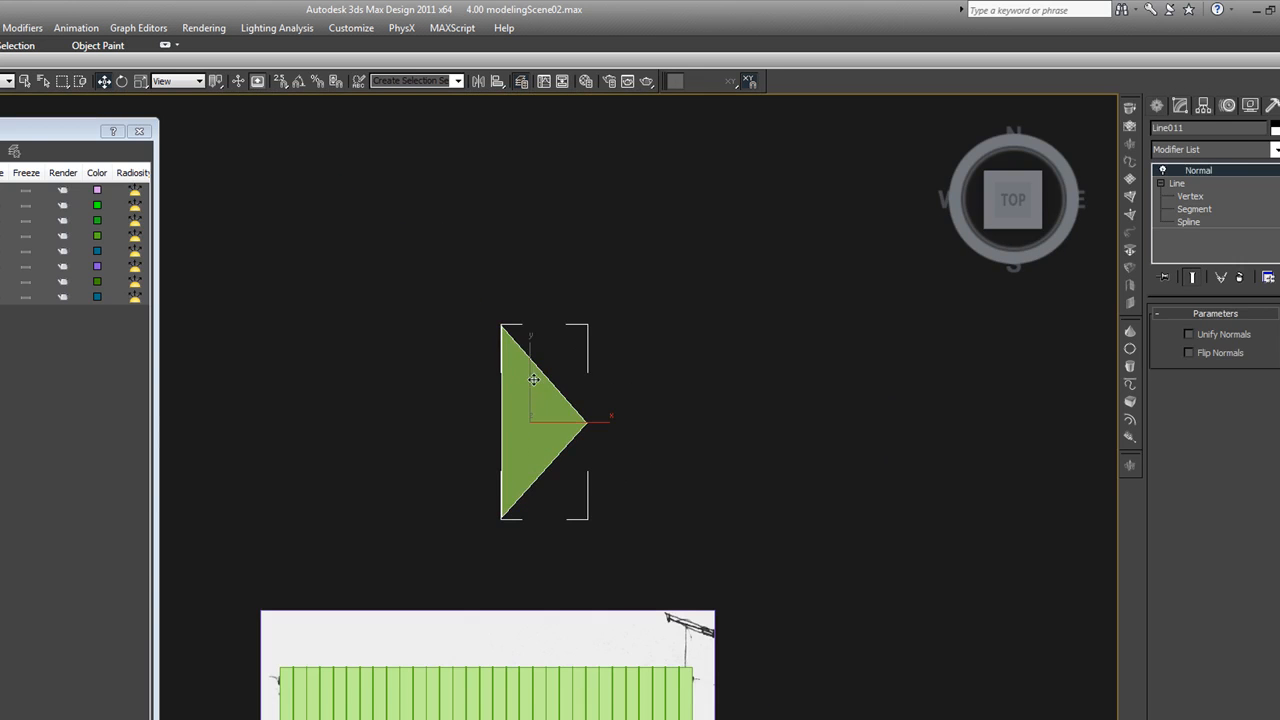
pyautogui.press('Delete')
pyautogui.click(1158, 106)
pyautogui.click(1180, 123)
pyautogui.click(1240, 205)
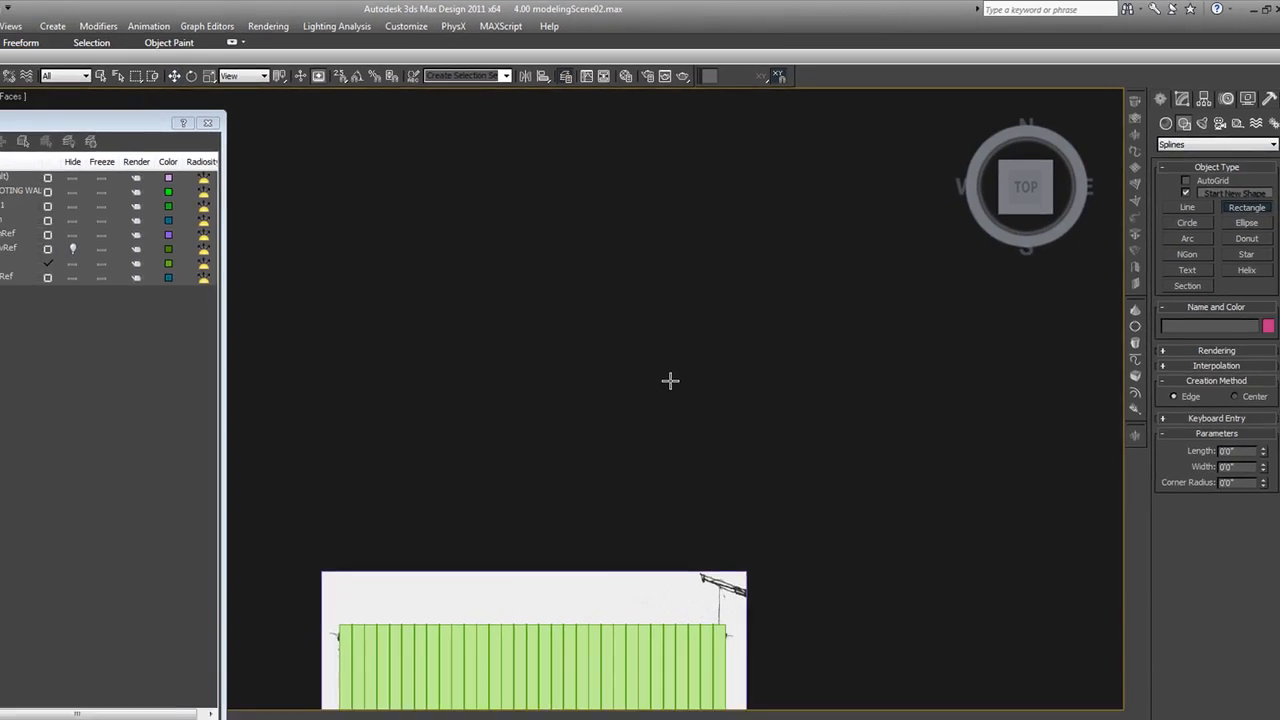
pyautogui.moveTo(733, 459); pyautogui.dragTo(363, 299)
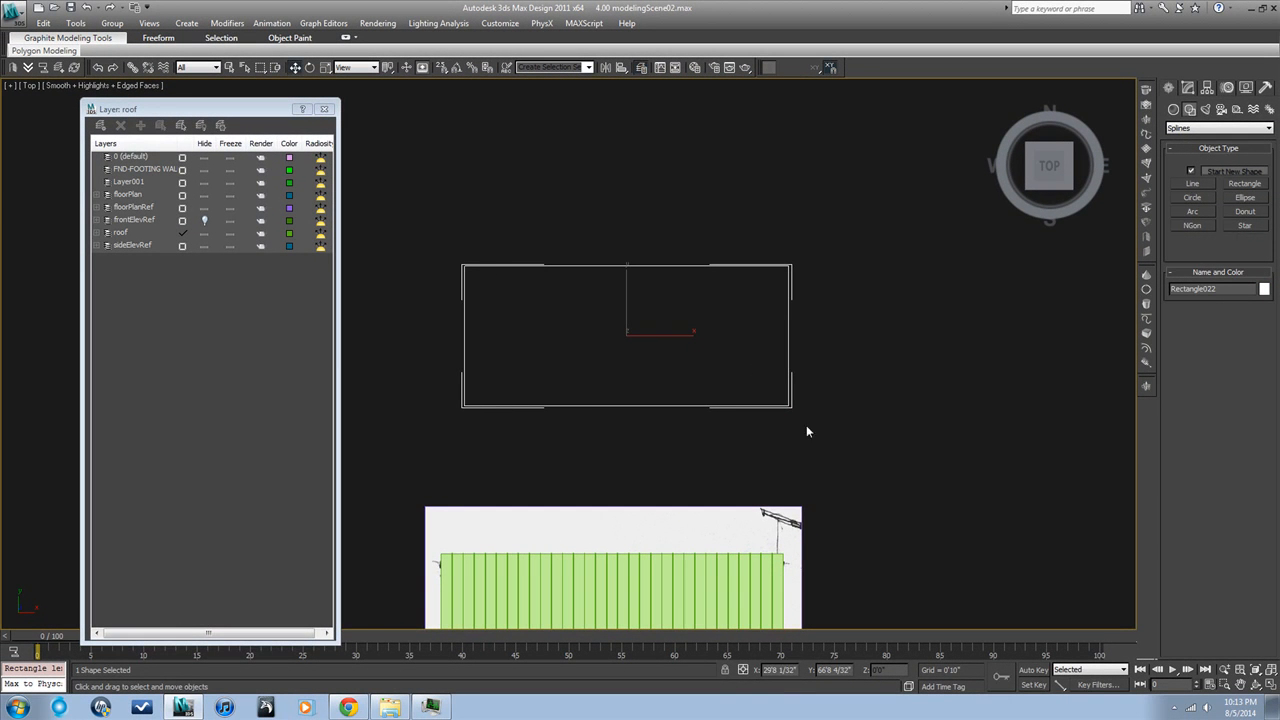
# Convert the rectangle to an Editable Poly and switch to Edge sub-object level
pyautogui.rightClick(740, 424)
pyautogui.moveTo(793, 546)
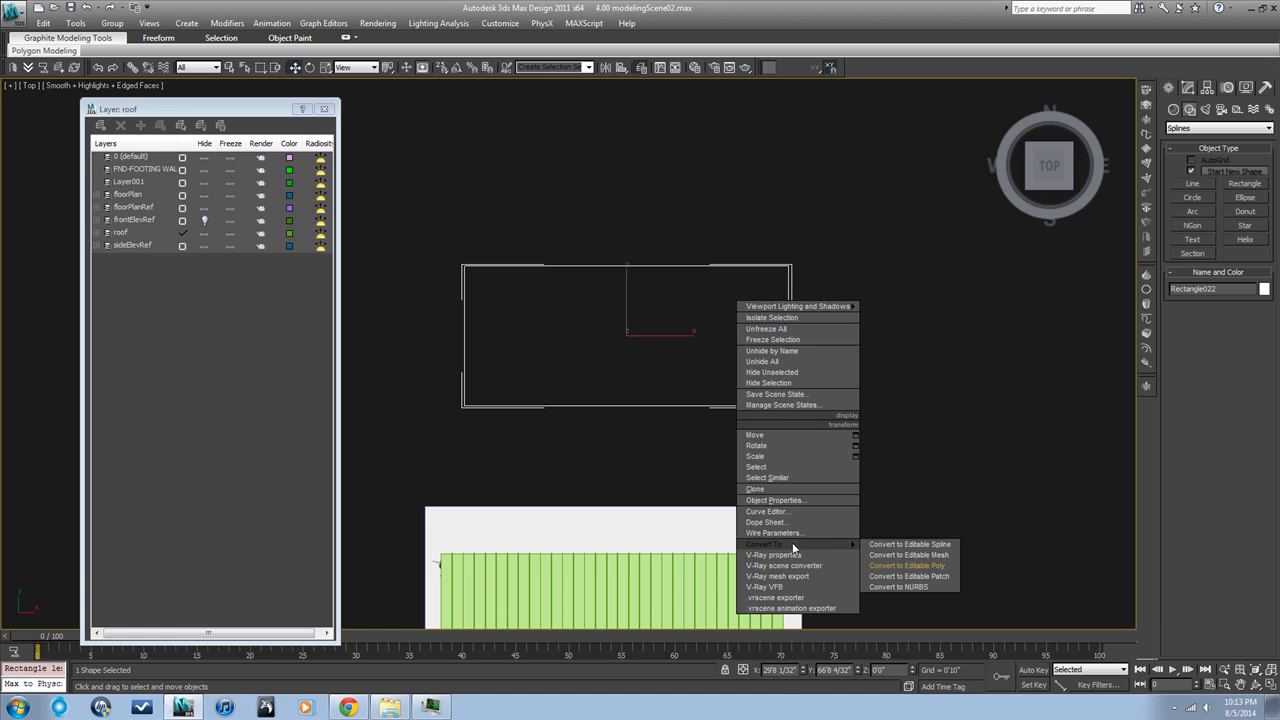
pyautogui.click(896, 565)
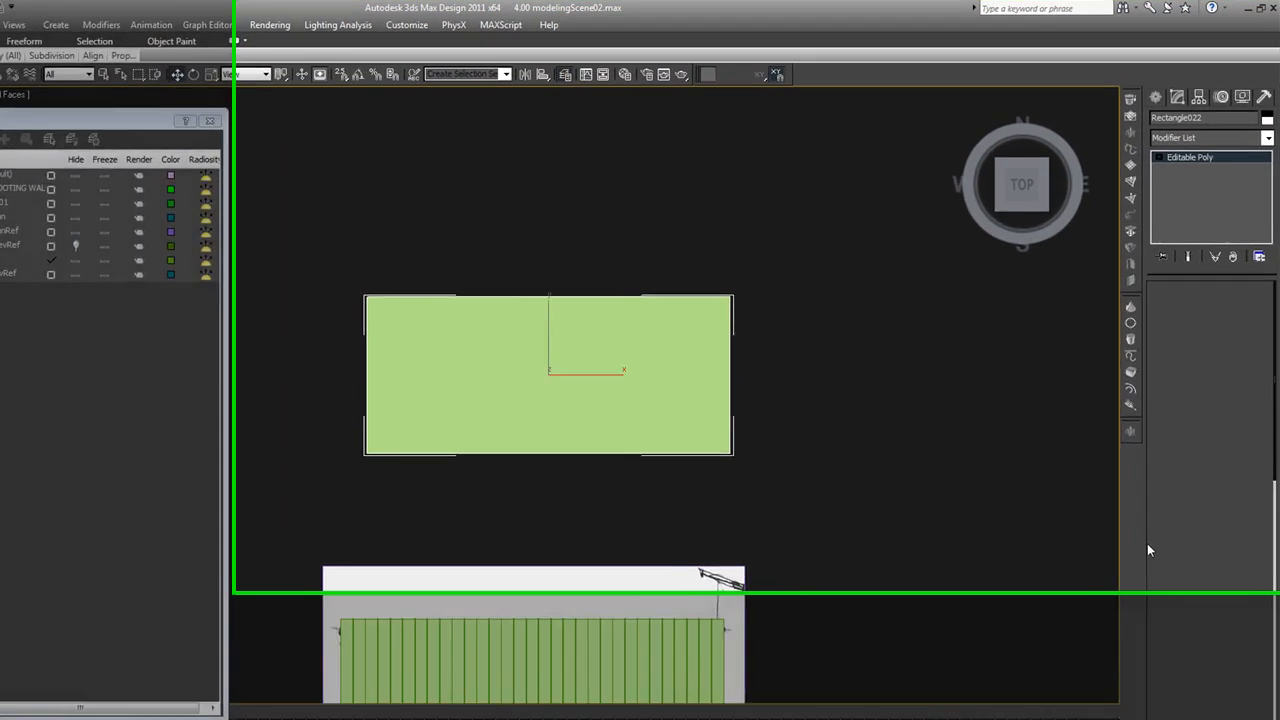
pyautogui.click(1199, 276)
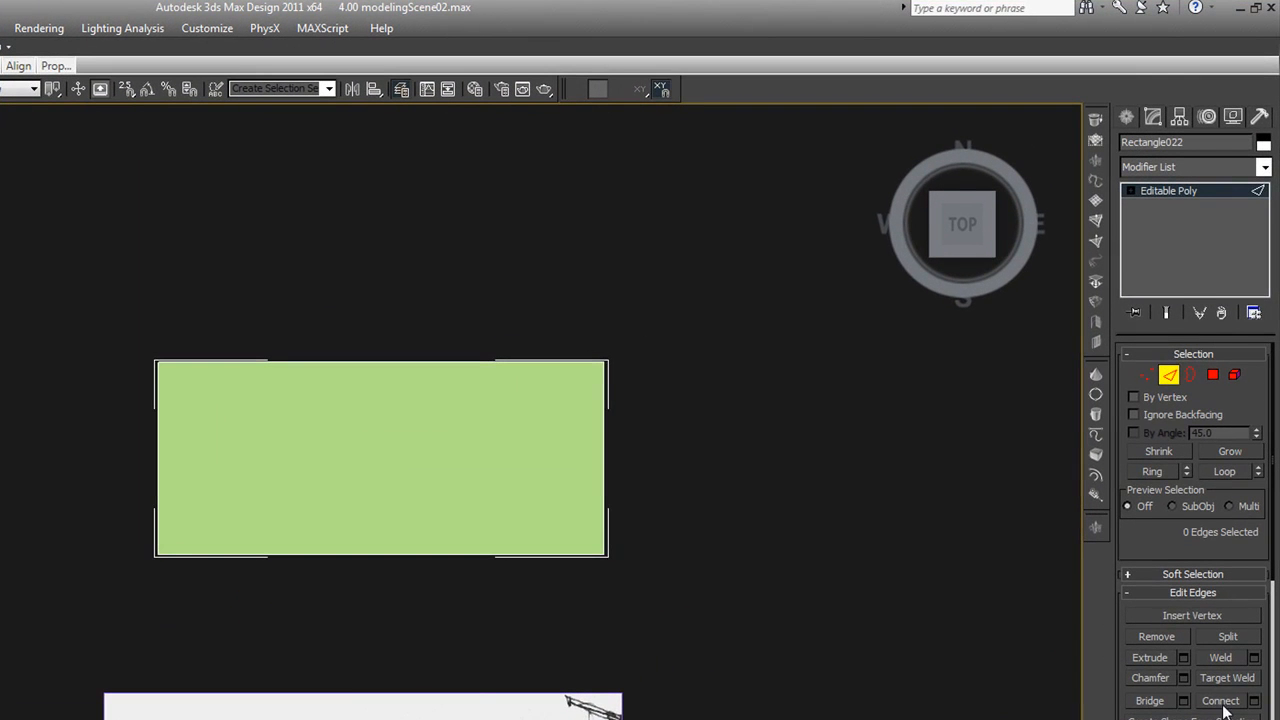
# Cut two V-shaped pairs of hip edges with vertex snapping, running from the rectangle's four corners to an inner point near each end
pyautogui.scroll(-5, 1232, 513)
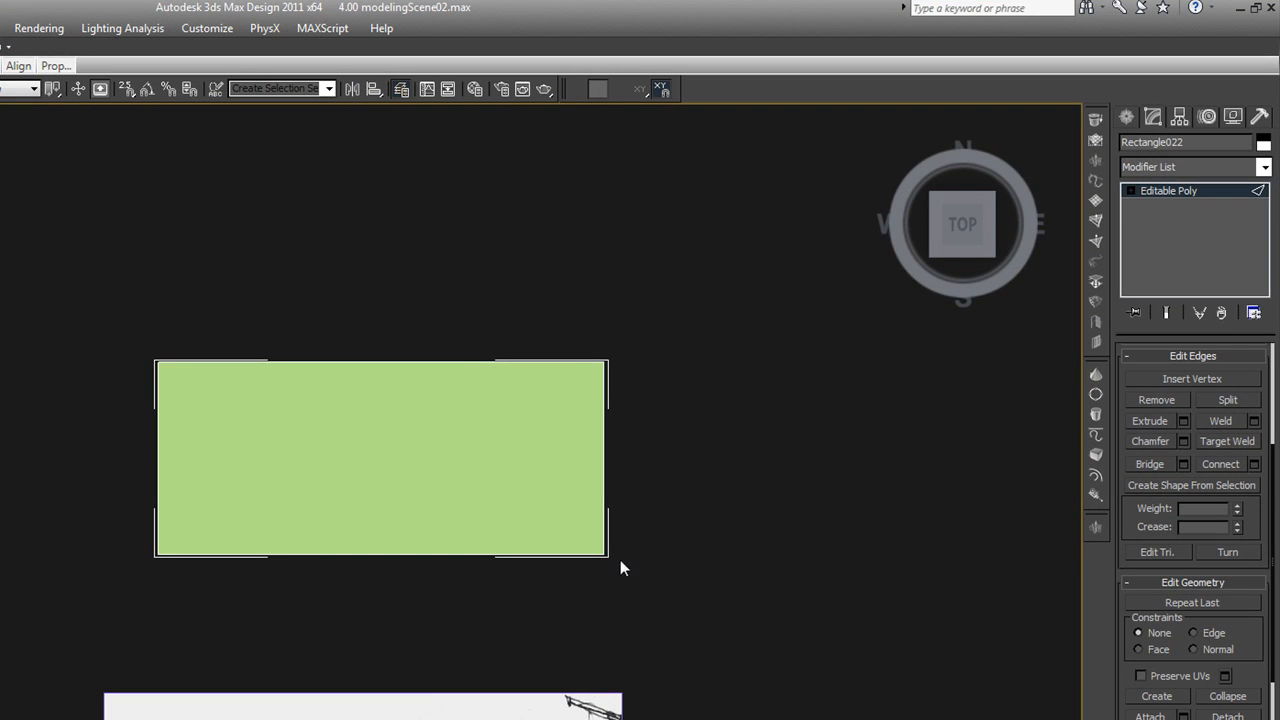
pyautogui.press('s')
pyautogui.click(604, 553)
pyautogui.click(513, 461)
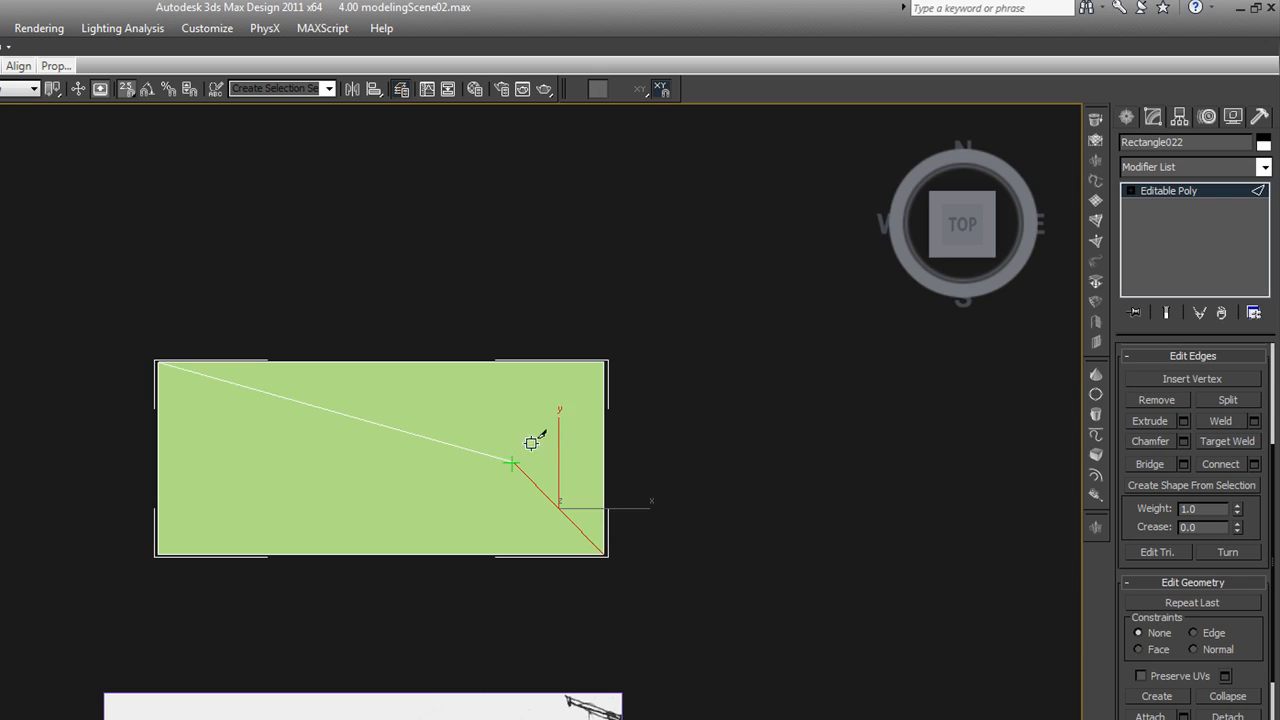
pyautogui.click(604, 362)
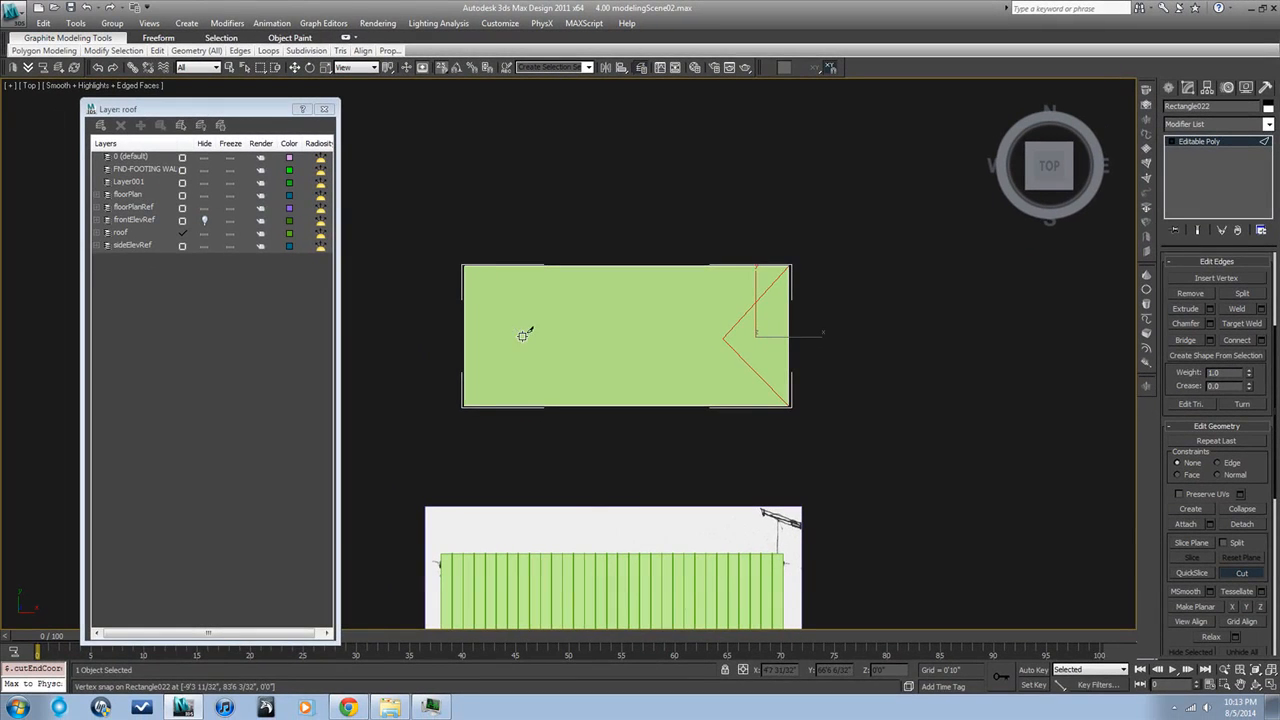
pyautogui.click(328, 418)
pyautogui.click(466, 404)
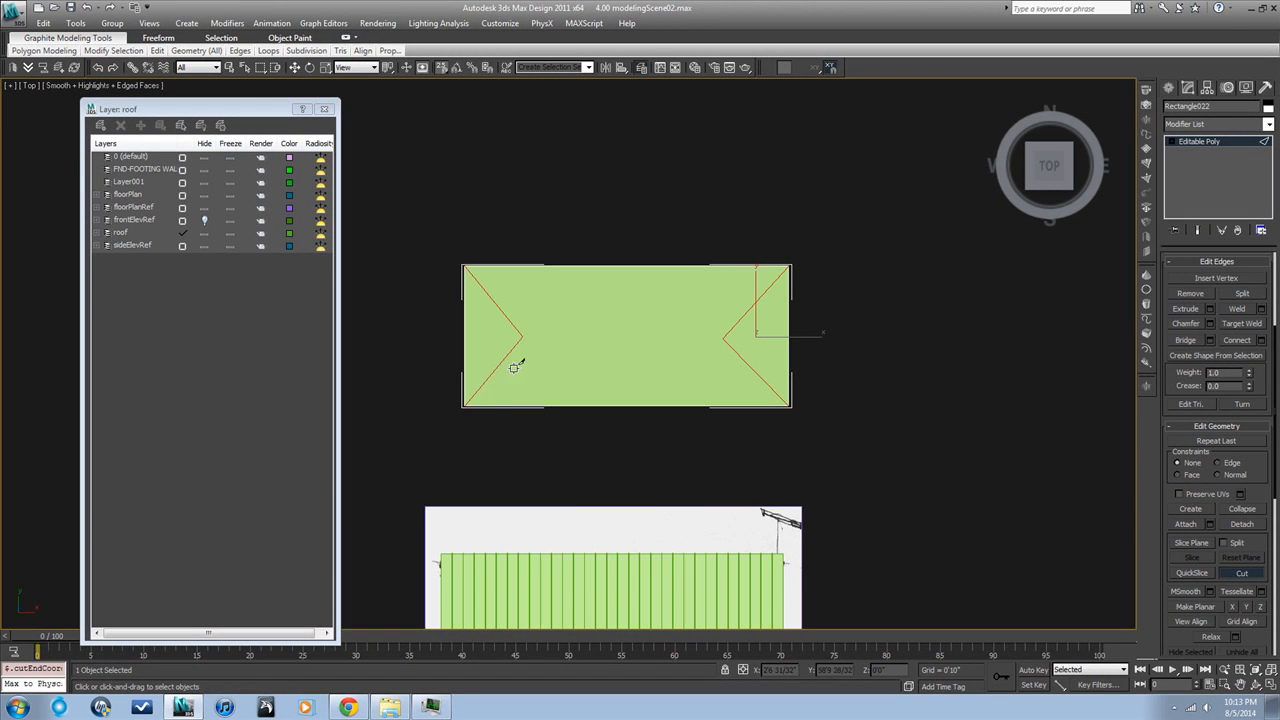
# Cut a ridge edge between the two inner points where the hip edges meet, and end the Cut tool
pyautogui.click(521, 335)
pyautogui.click(723, 337)
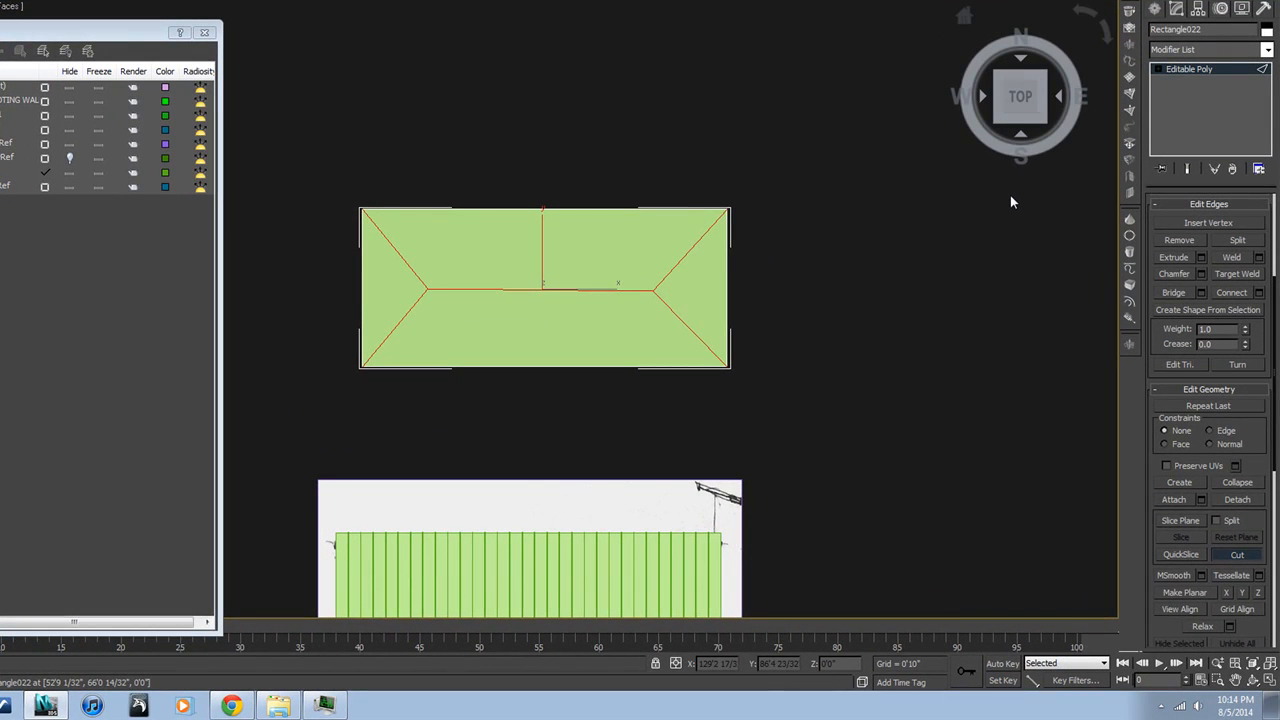
pyautogui.click(1236, 555)
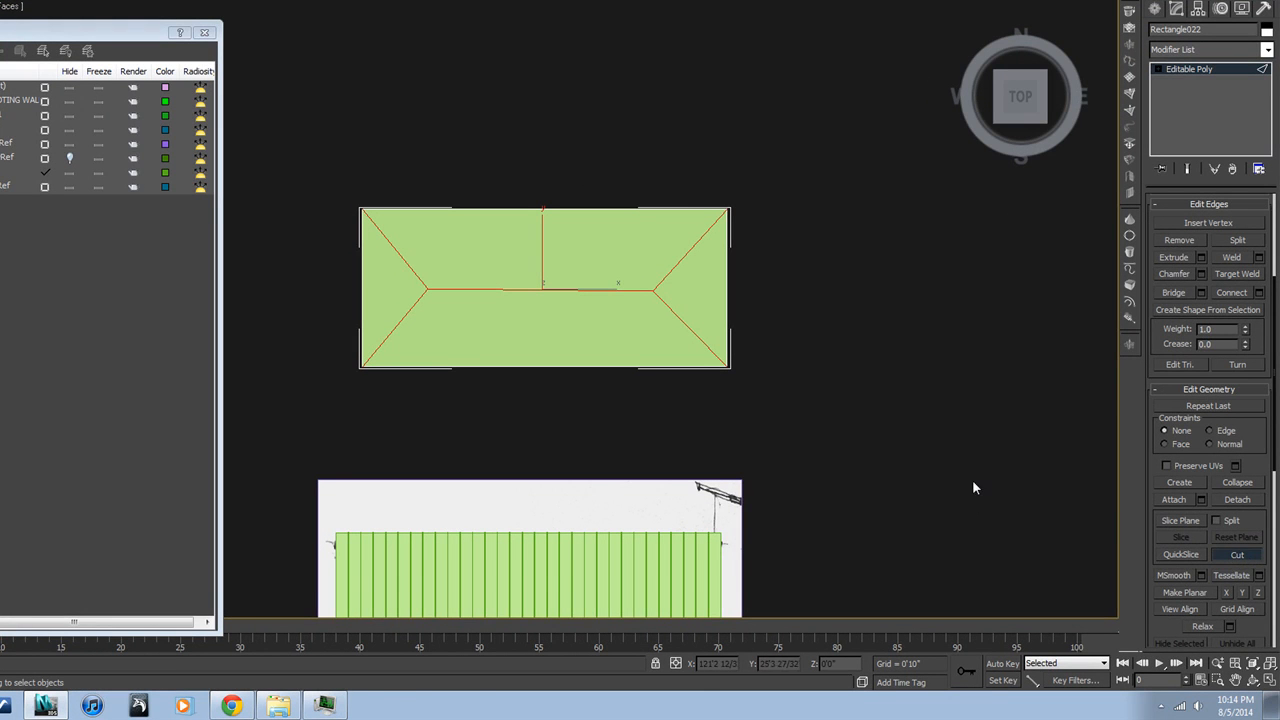
# Select only the ridge edge and raise it vertically in the right view to about 8'6"
pyautogui.press('2')
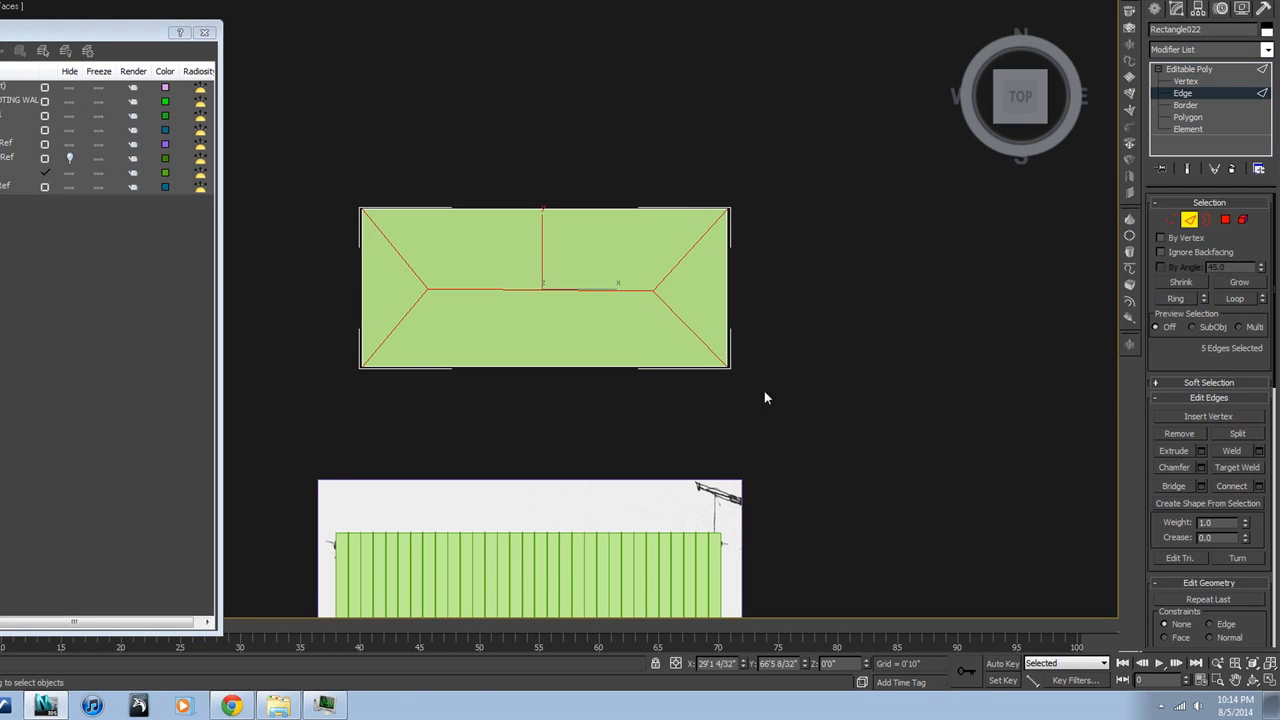
pyautogui.click(626, 290)
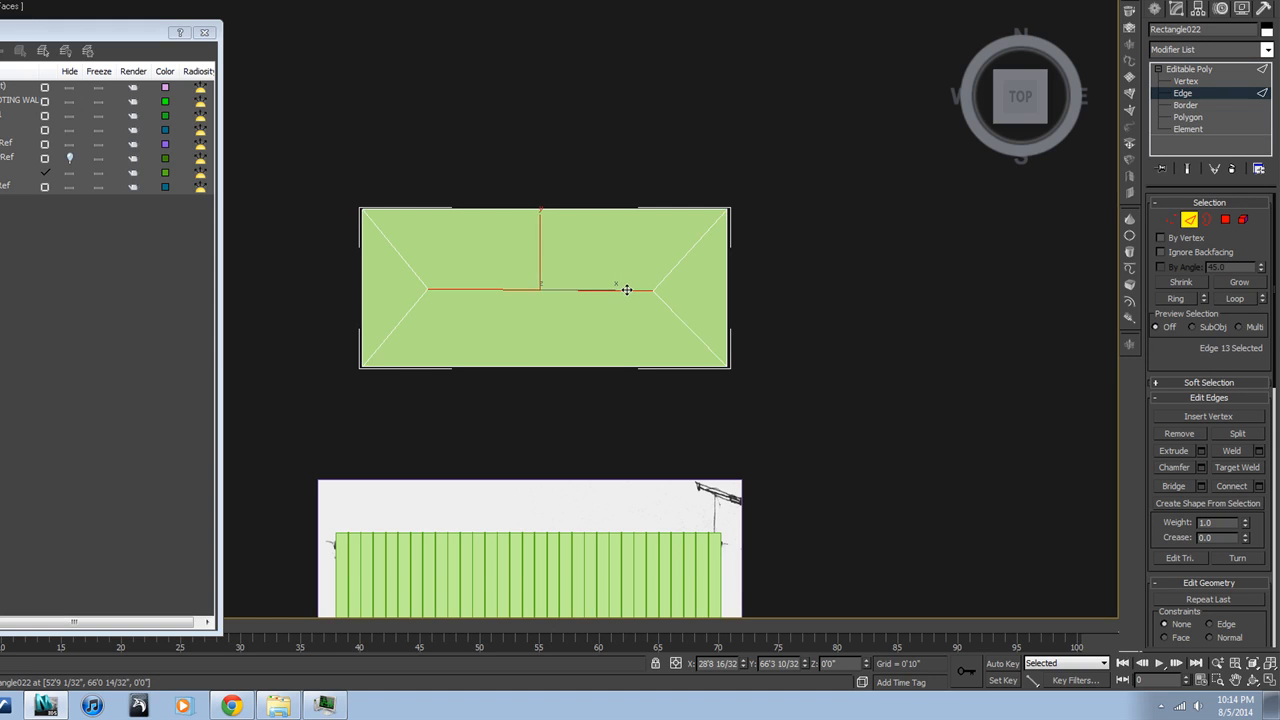
pyautogui.press('r')
pyautogui.press('z')
pyautogui.scroll(-4, 628, 302)
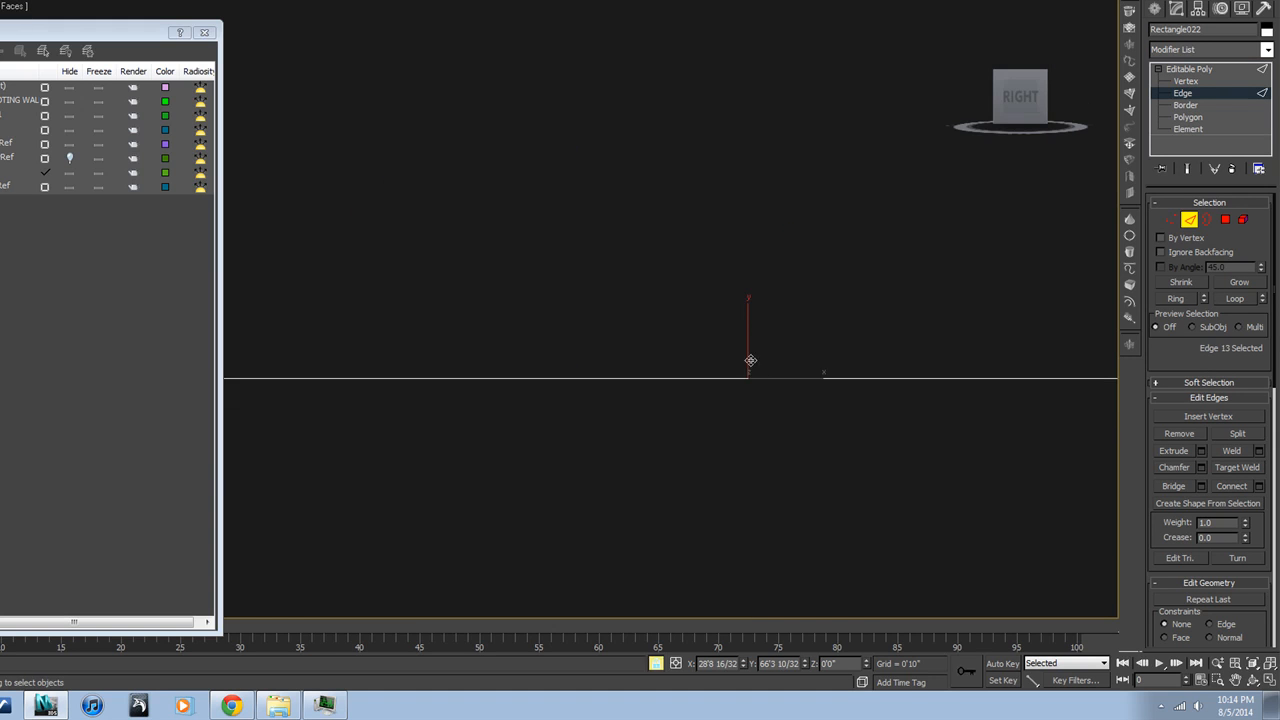
pyautogui.moveTo(749, 314); pyautogui.dragTo(746, 74)
pyautogui.scroll(-5, 746, 135)
pyautogui.scroll(1, 746, 162)
pyautogui.scroll(-4, 746, 163)
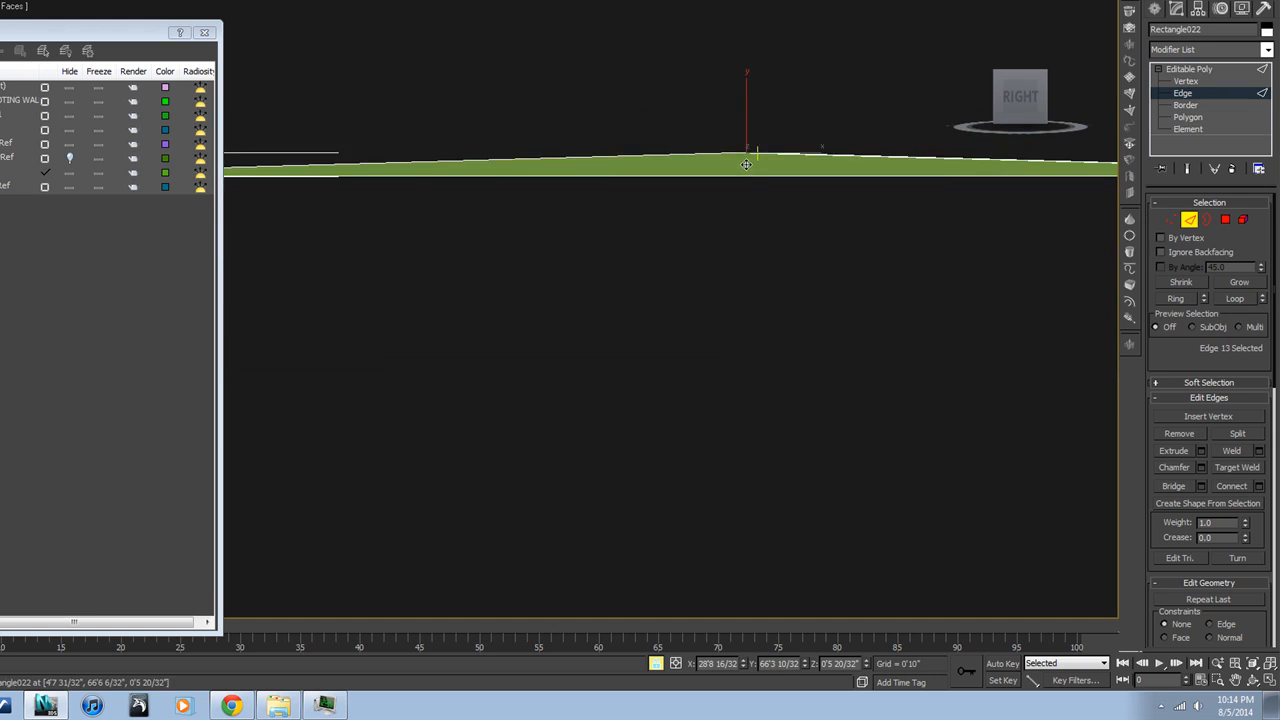
pyautogui.moveTo(746, 143); pyautogui.dragTo(726, 5)
# Align the offset ridge end vertex with the opposite one in the right view so the ridge runs straight, and leave Vertex level
pyautogui.click(1175, 216)
pyautogui.moveTo(857, 134); pyautogui.dragTo(863, 286, button='middle')
pyautogui.scroll(4, 821, 174)
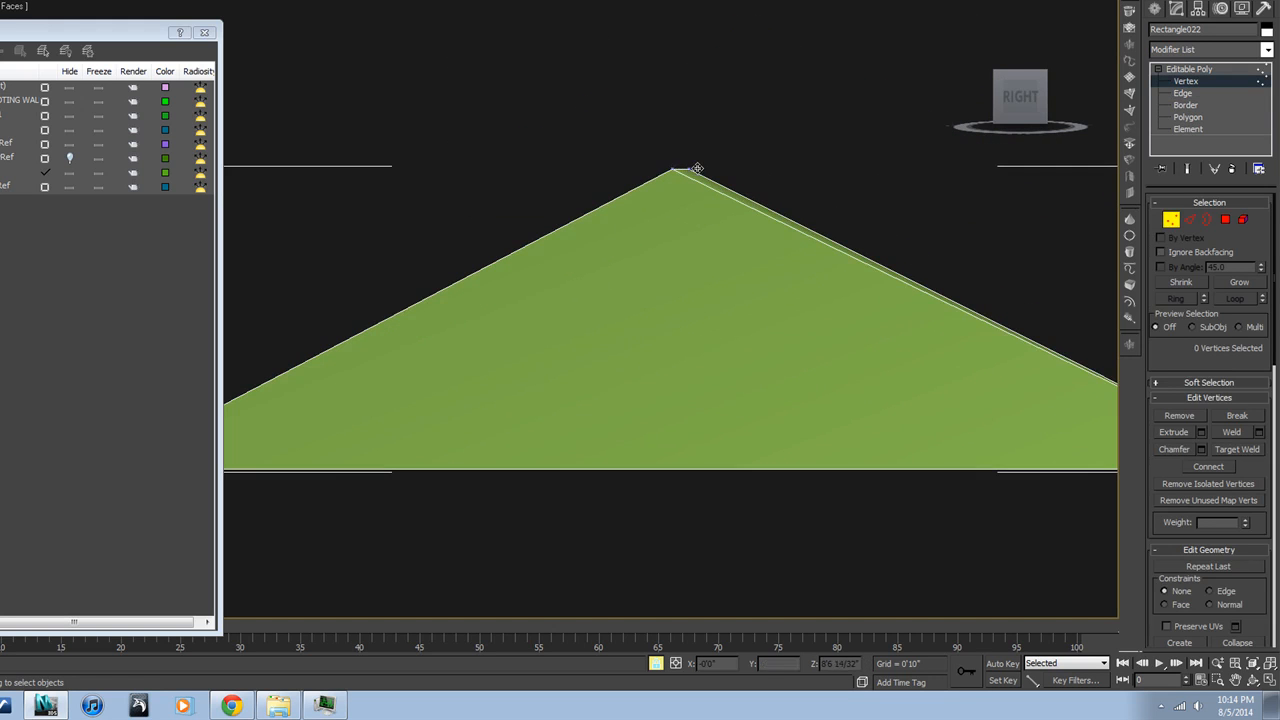
pyautogui.scroll(3, 694, 168)
pyautogui.moveTo(710, 181); pyautogui.dragTo(626, 167)
pyautogui.press('t')
pyautogui.scroll(-10, 692, 223)
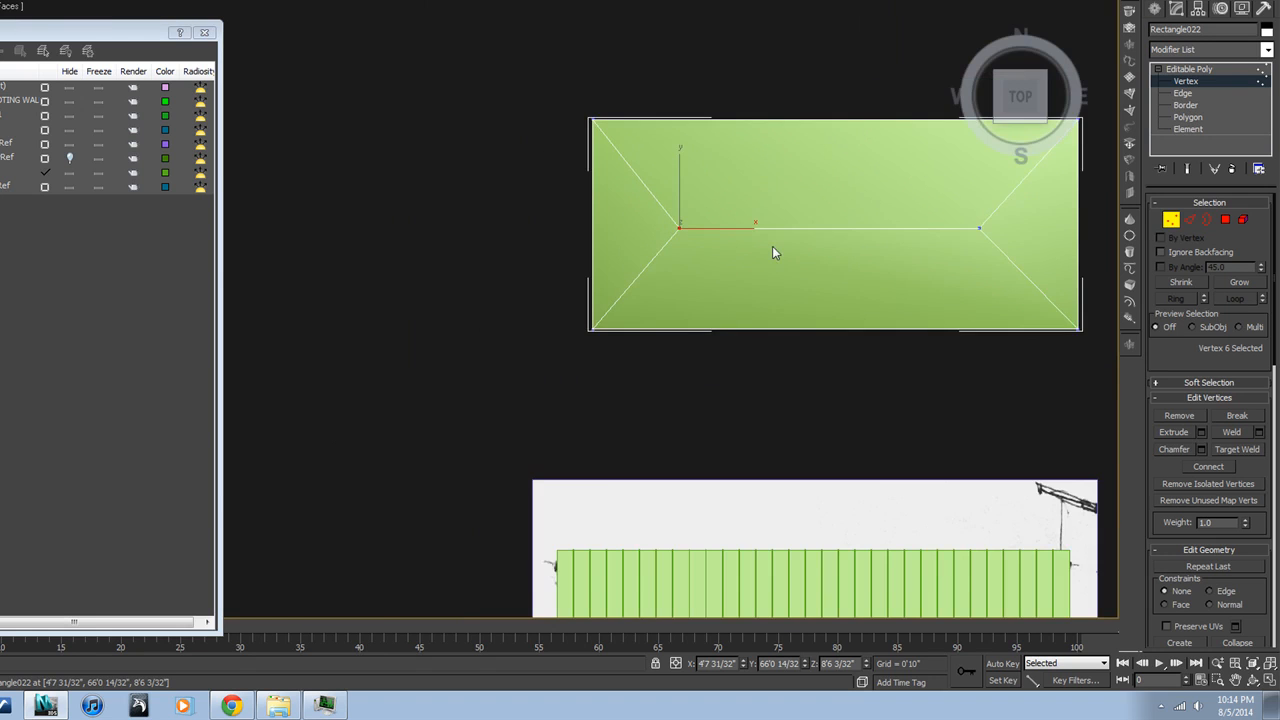
pyautogui.keyDown('alt'); pyautogui.moveTo(772, 247); pyautogui.dragTo(700, 163, button='middle'); pyautogui.keyUp('alt')
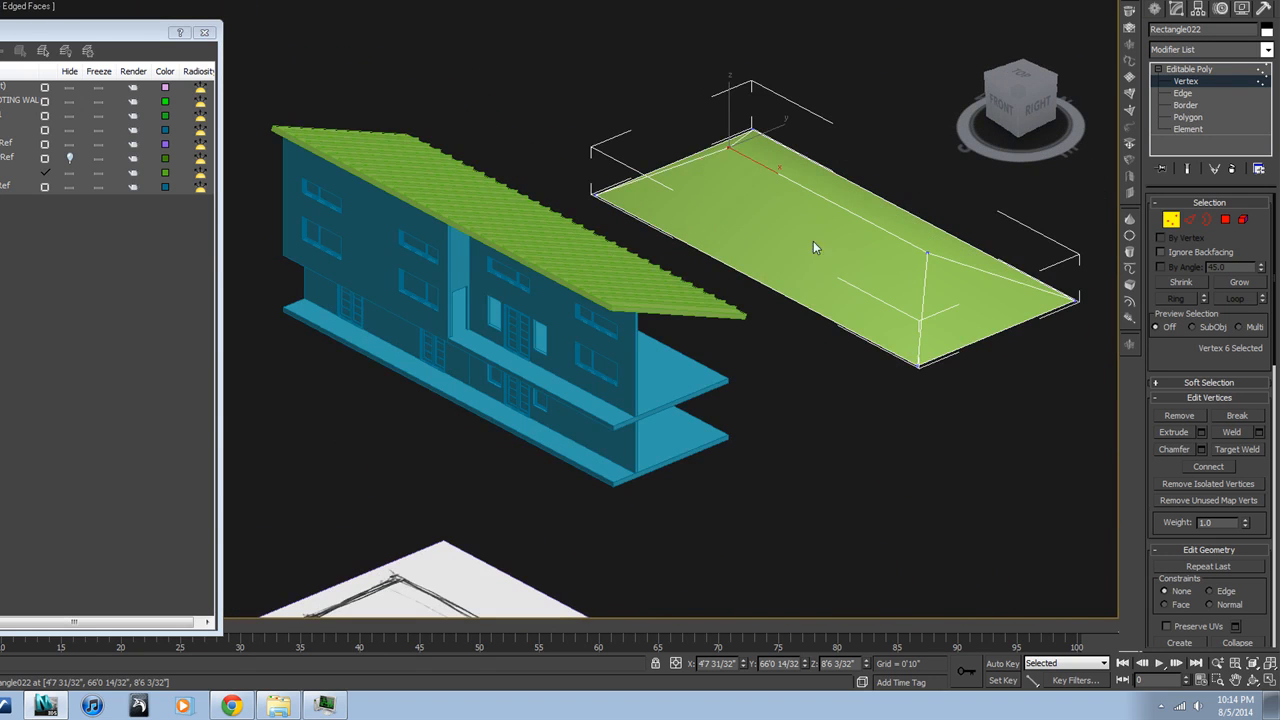
pyautogui.scroll(2, 1040, 322)
pyautogui.scroll(2, 936, 278)
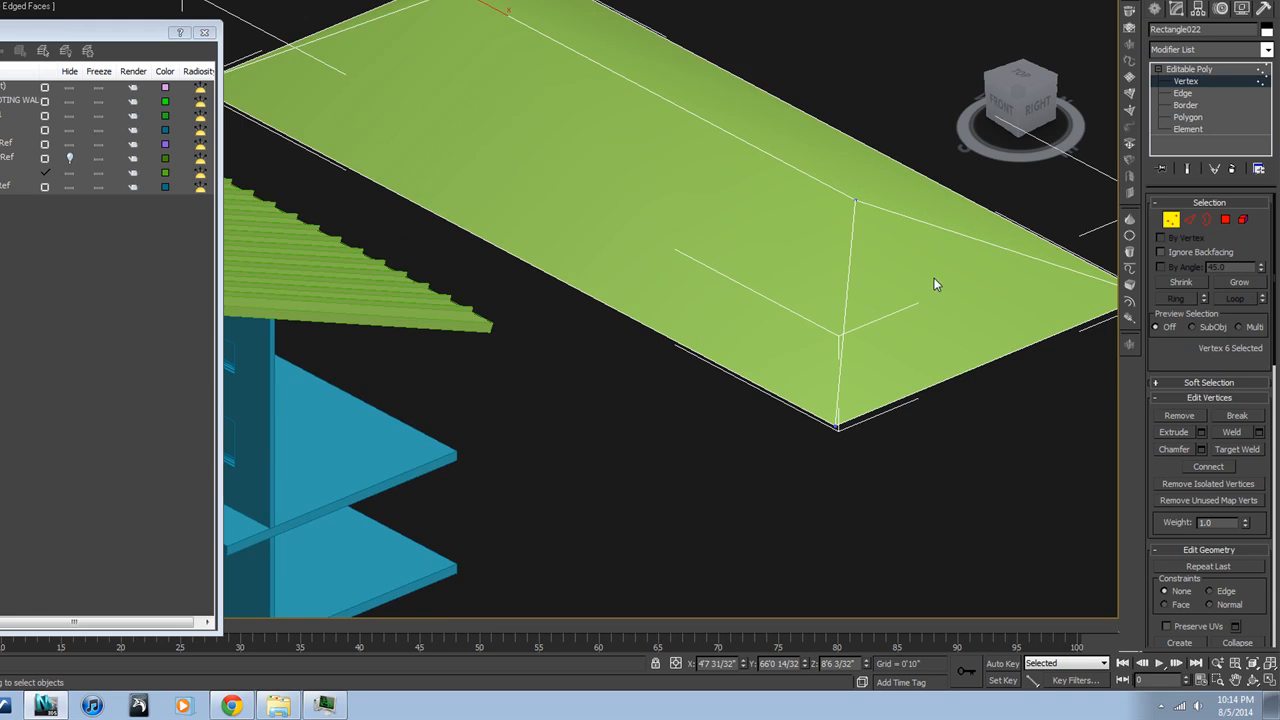
pyautogui.click(1171, 221)
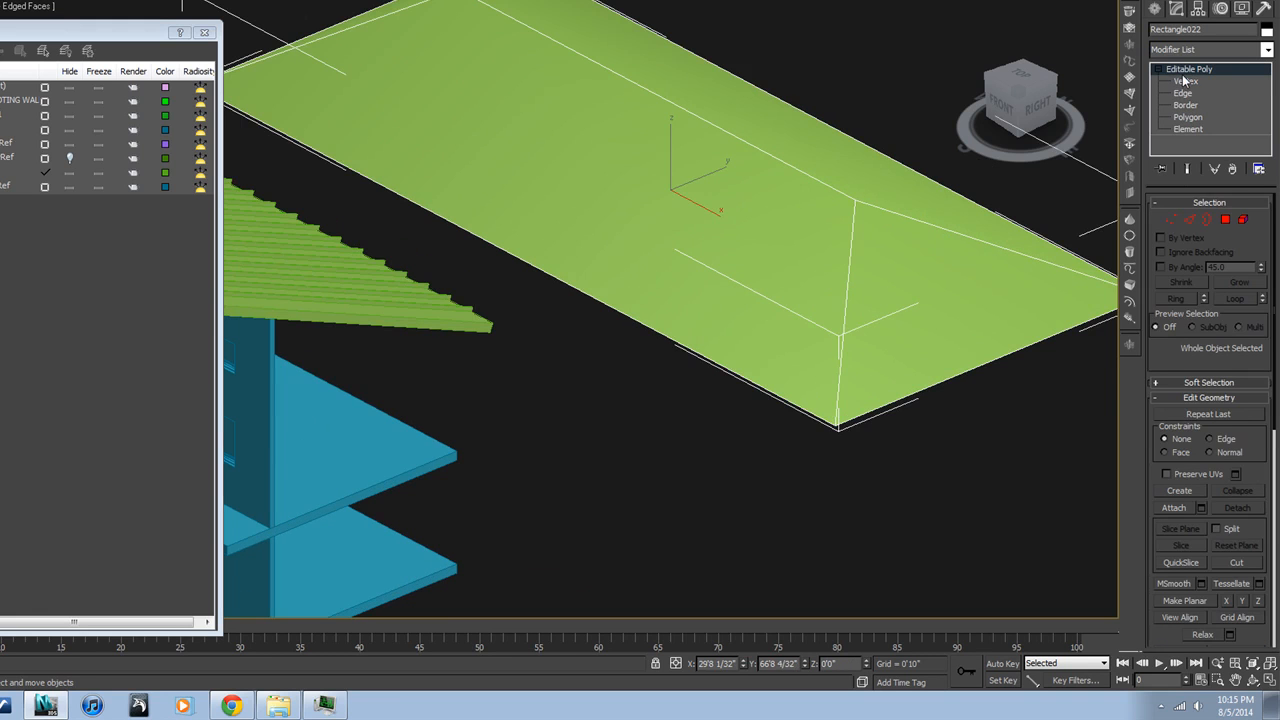
# Select all polygons of the hip roof, clear their smoothing groups and check the shading without edged faces
pyautogui.click(1226, 221)
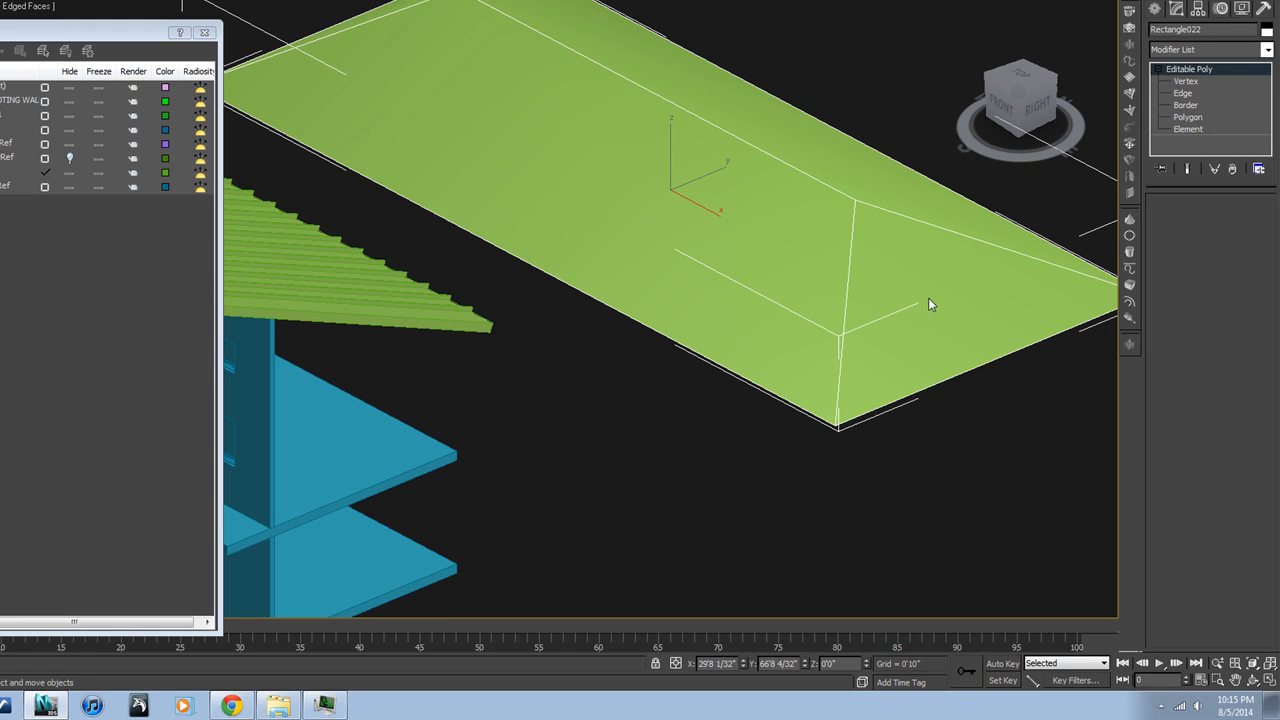
pyautogui.hotkey('ctrl', 'a')
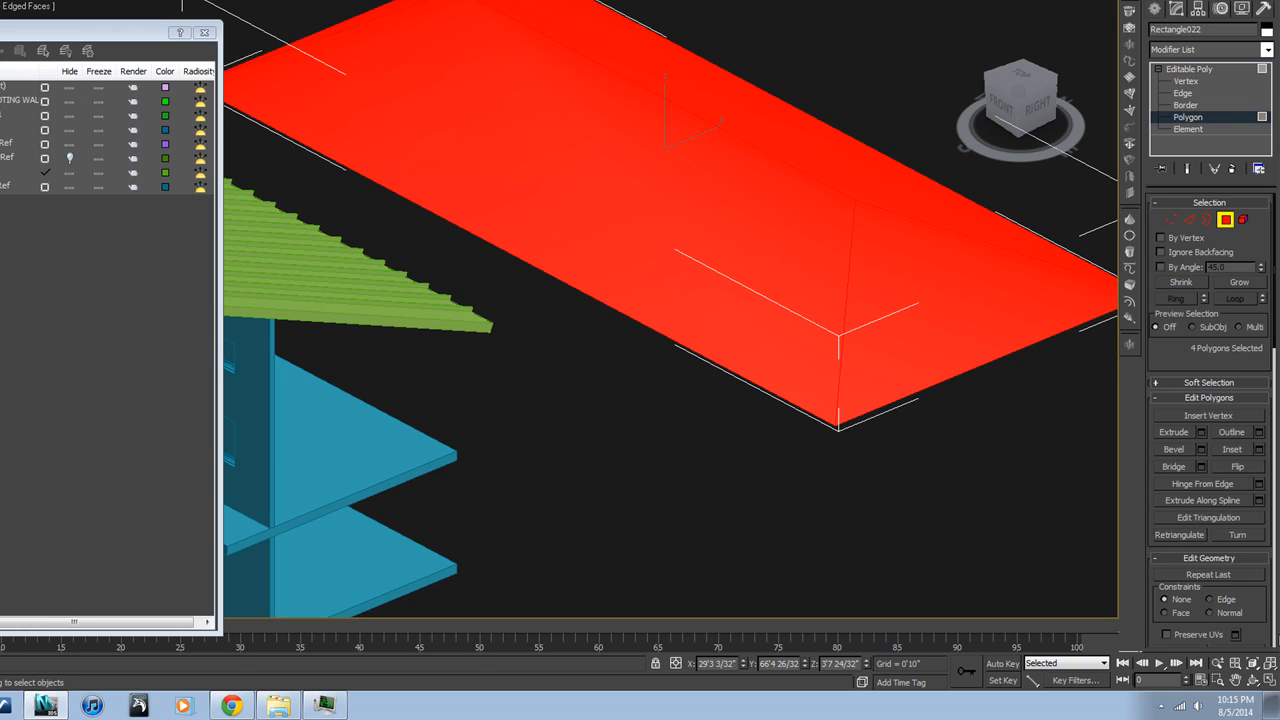
pyautogui.moveTo(1262, 589); pyautogui.dragTo(1229, 119)
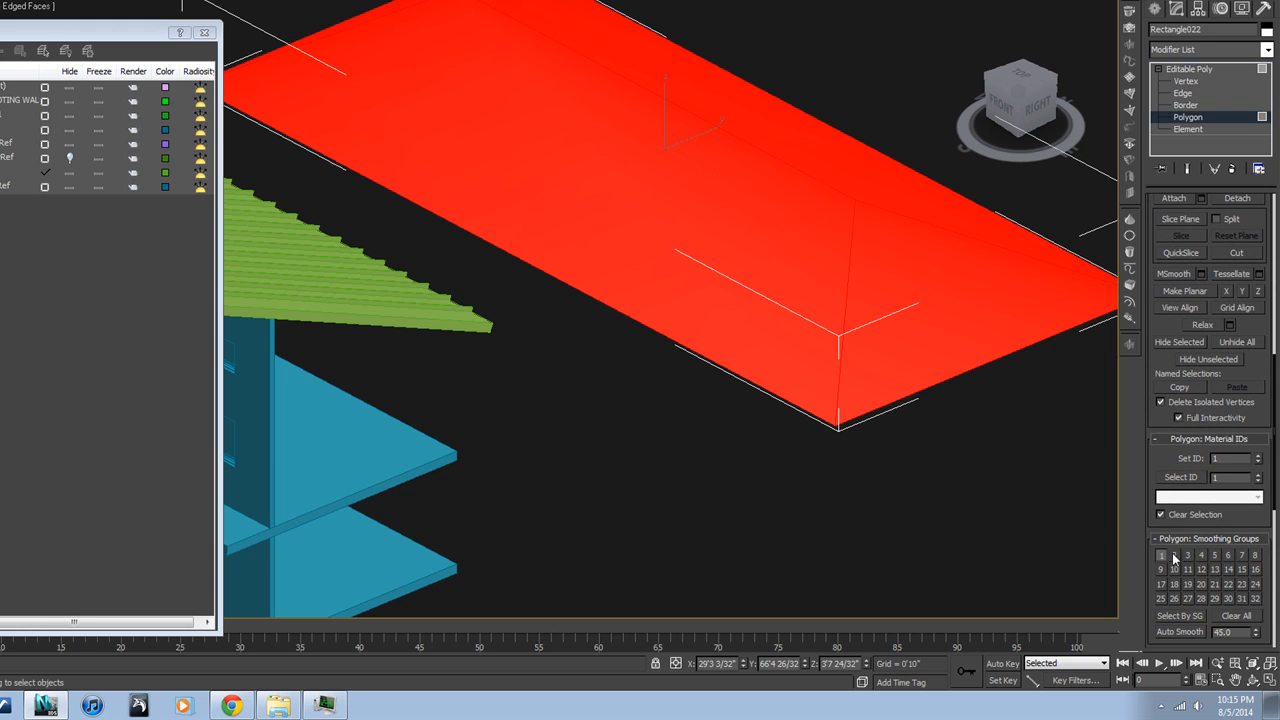
pyautogui.click(1238, 616)
pyautogui.click(1016, 439)
pyautogui.moveTo(853, 311); pyautogui.dragTo(812, 340, button='middle')
pyautogui.press('F4')
pyautogui.scroll(-2, 829, 324)
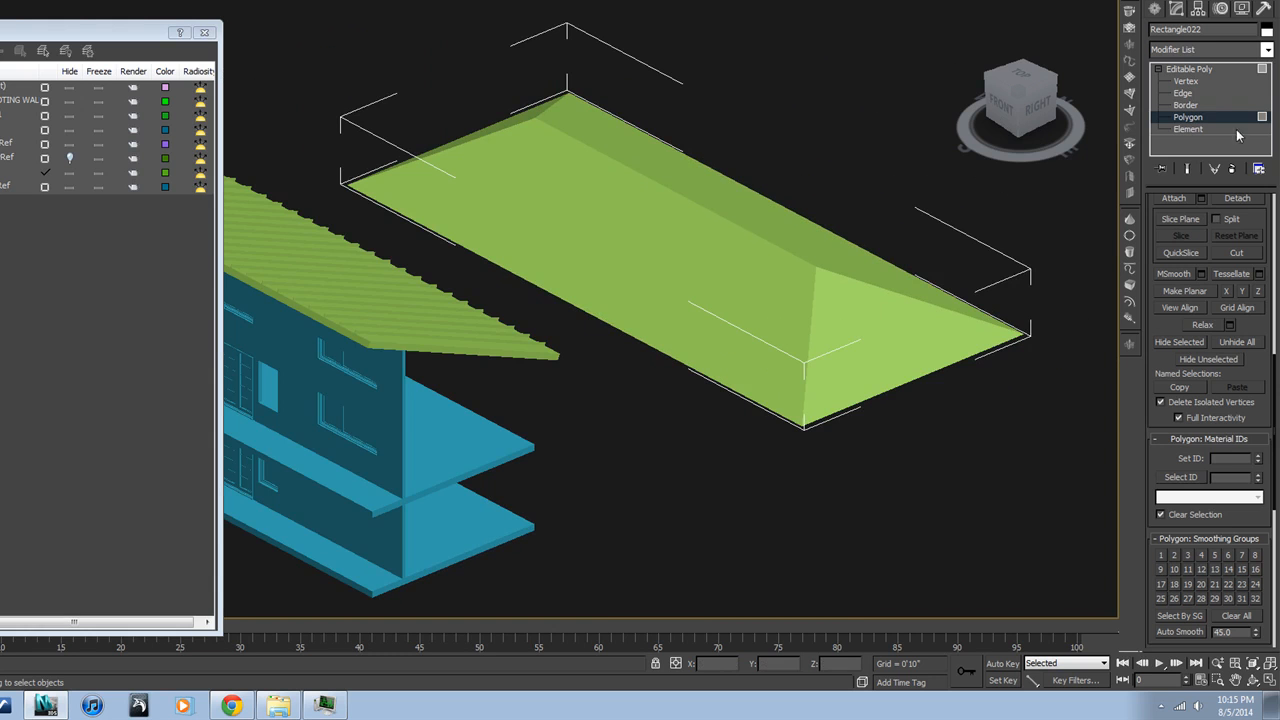
# Apply a Smooth modifier to the whole hip roof and try the Auto Smooth option, leaving it off
pyautogui.click(1188, 117)
pyautogui.click(1159, 69)
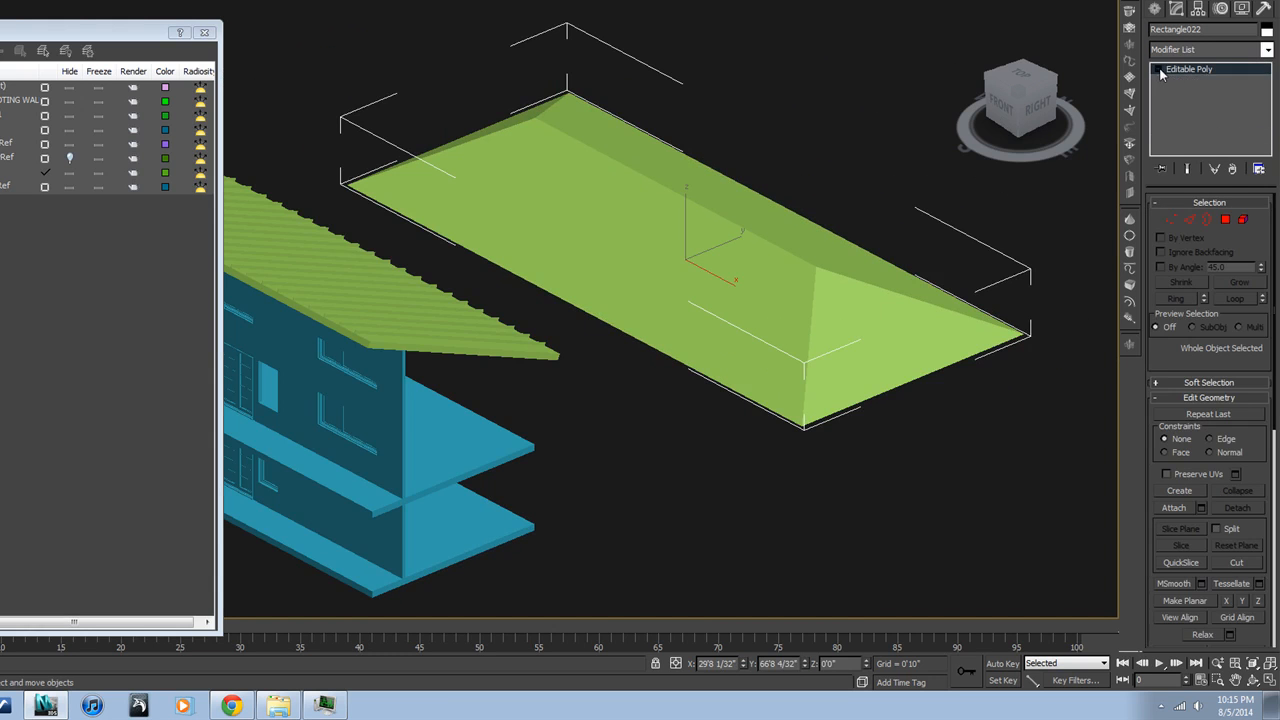
pyautogui.click(1268, 51)
pyautogui.moveTo(1268, 93); pyautogui.dragTo(1278, 369)
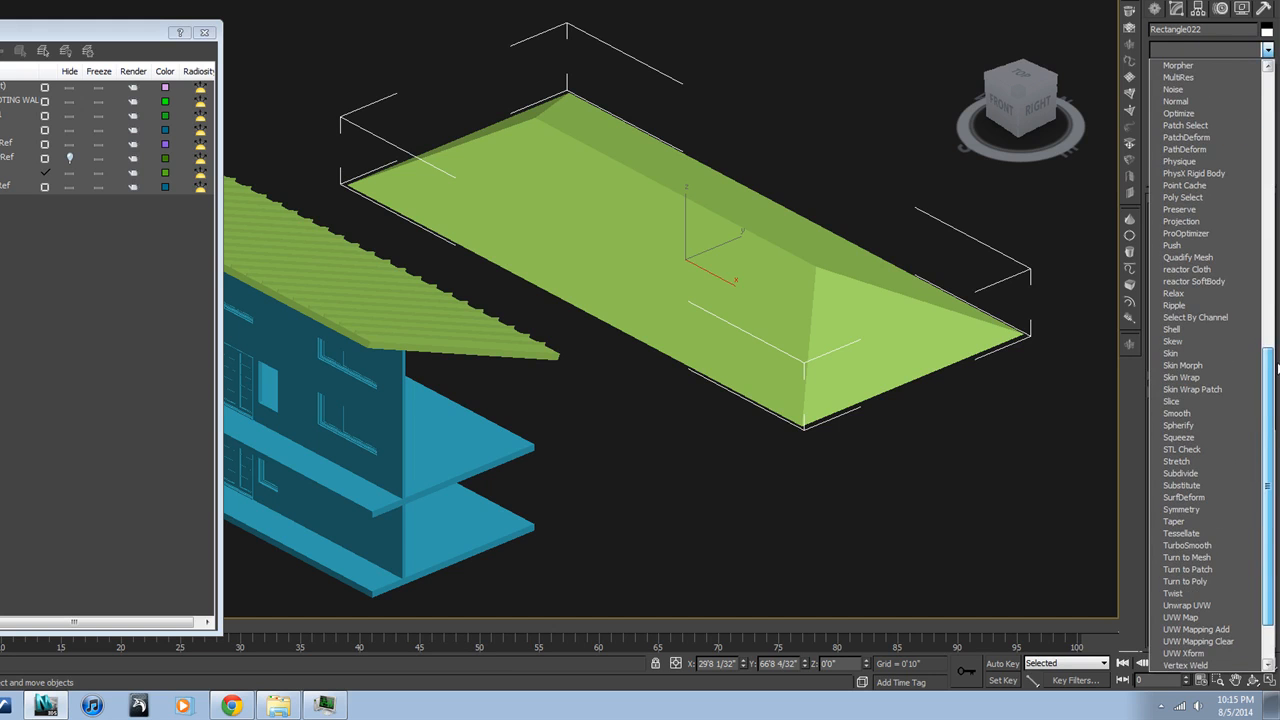
pyautogui.click(1231, 414)
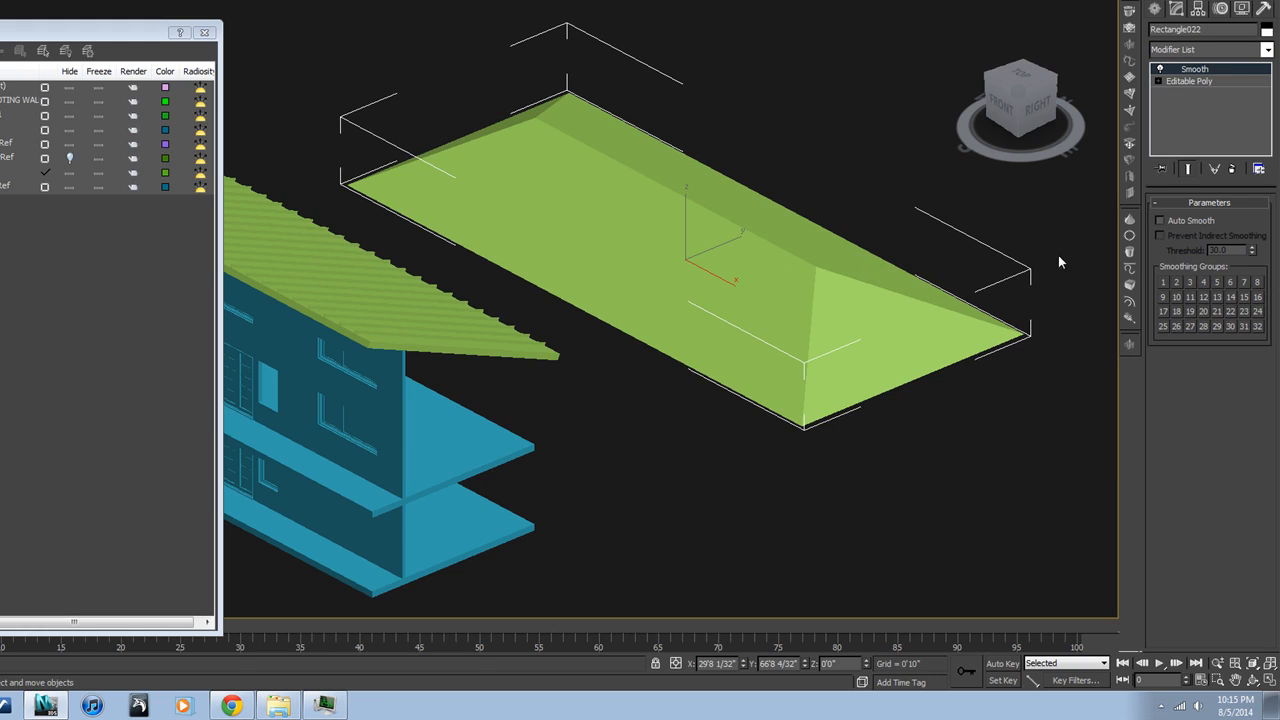
pyautogui.click(1159, 220)
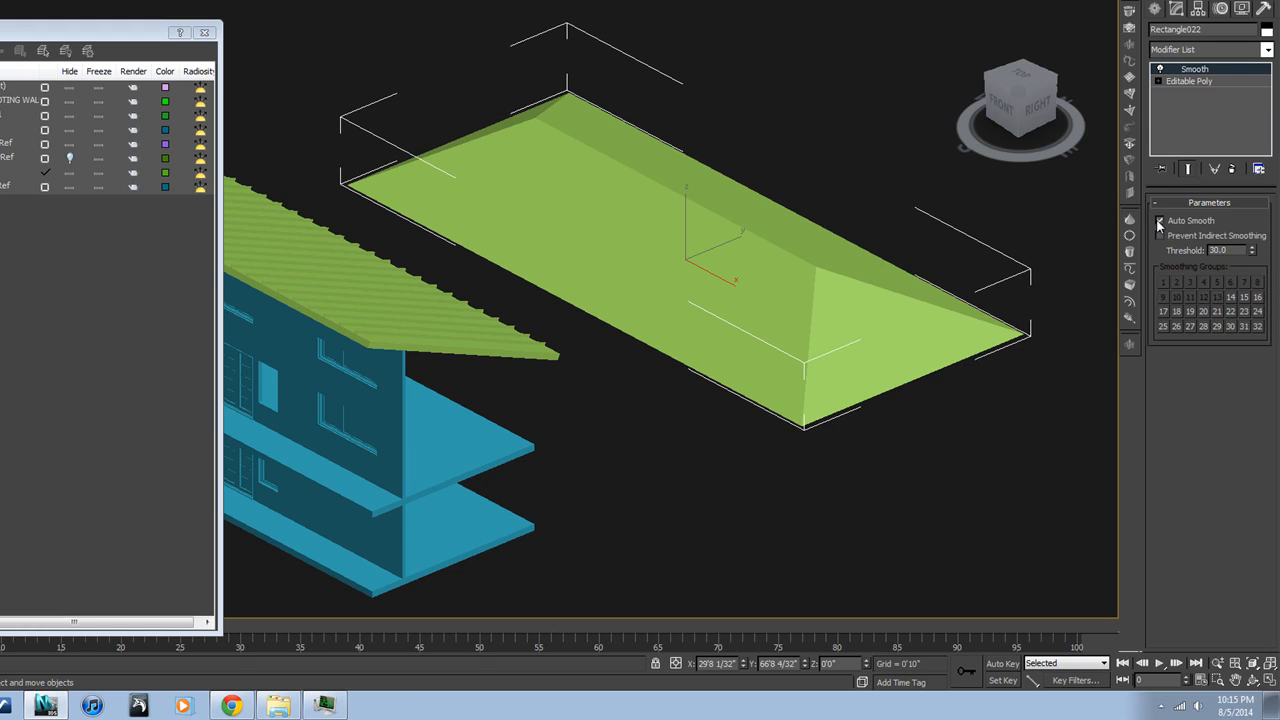
pyautogui.click(1160, 221)
pyautogui.click(1160, 222)
pyautogui.click(1161, 223)
# Examine the hip roof beside the building from several angles with edged faces shown, and deselect it
pyautogui.moveTo(987, 243)
pyautogui.keyDown('alt'); pyautogui.mouseDown(button='middle')
pyautogui.moveTo(1020, 242)
pyautogui.moveTo(1006, 256)
pyautogui.moveTo(954, 245)
pyautogui.moveTo(966, 246)
pyautogui.mouseUp(button='middle'); pyautogui.keyUp('alt')
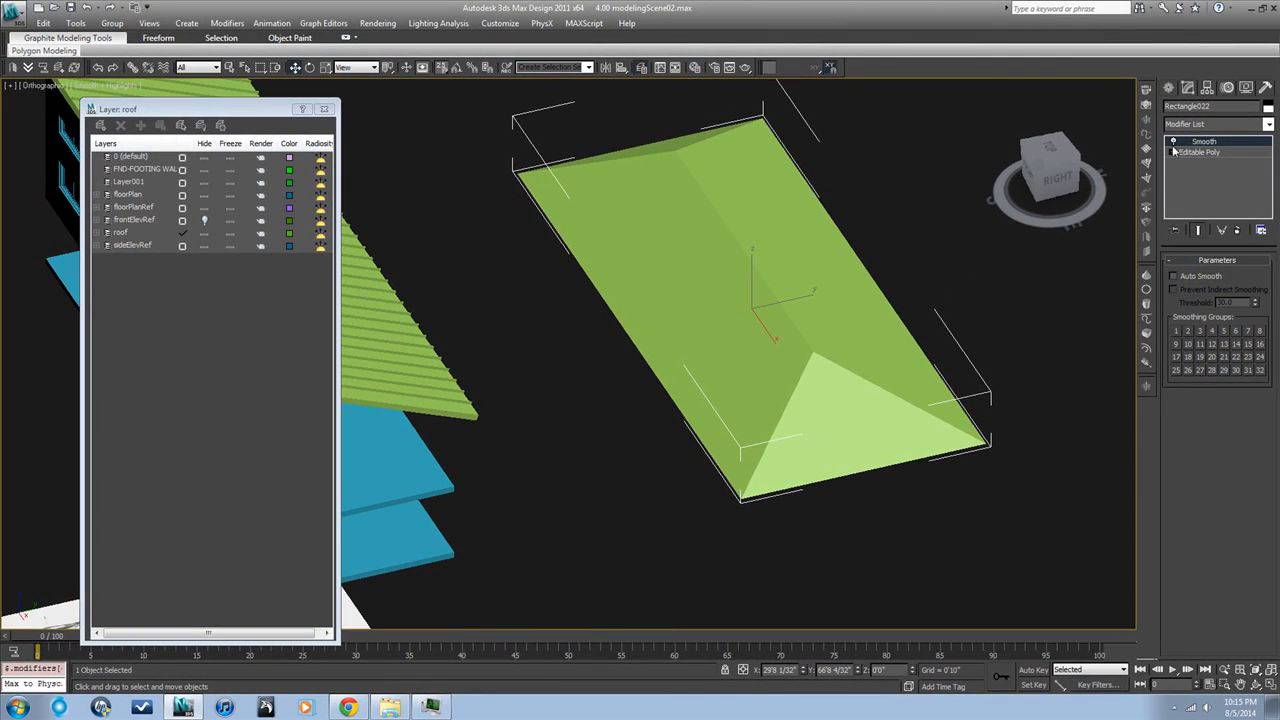
pyautogui.moveTo(807, 385)
pyautogui.keyDown('alt'); pyautogui.mouseDown(button='middle')
pyautogui.moveTo(838, 374)
pyautogui.moveTo(806, 382)
pyautogui.mouseUp(button='middle'); pyautogui.keyUp('alt')
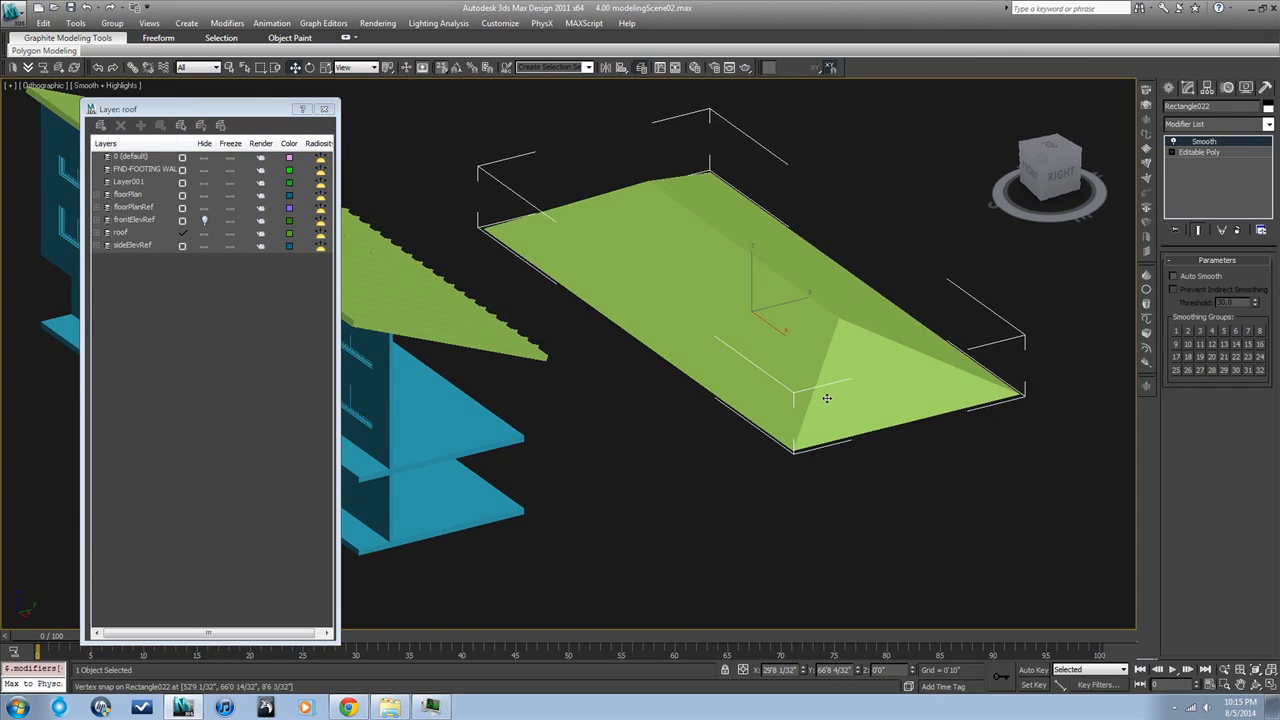
pyautogui.scroll(1, 828, 398)
pyautogui.scroll(1, 829, 398)
pyautogui.scroll(-1, 829, 399)
pyautogui.press('F4')
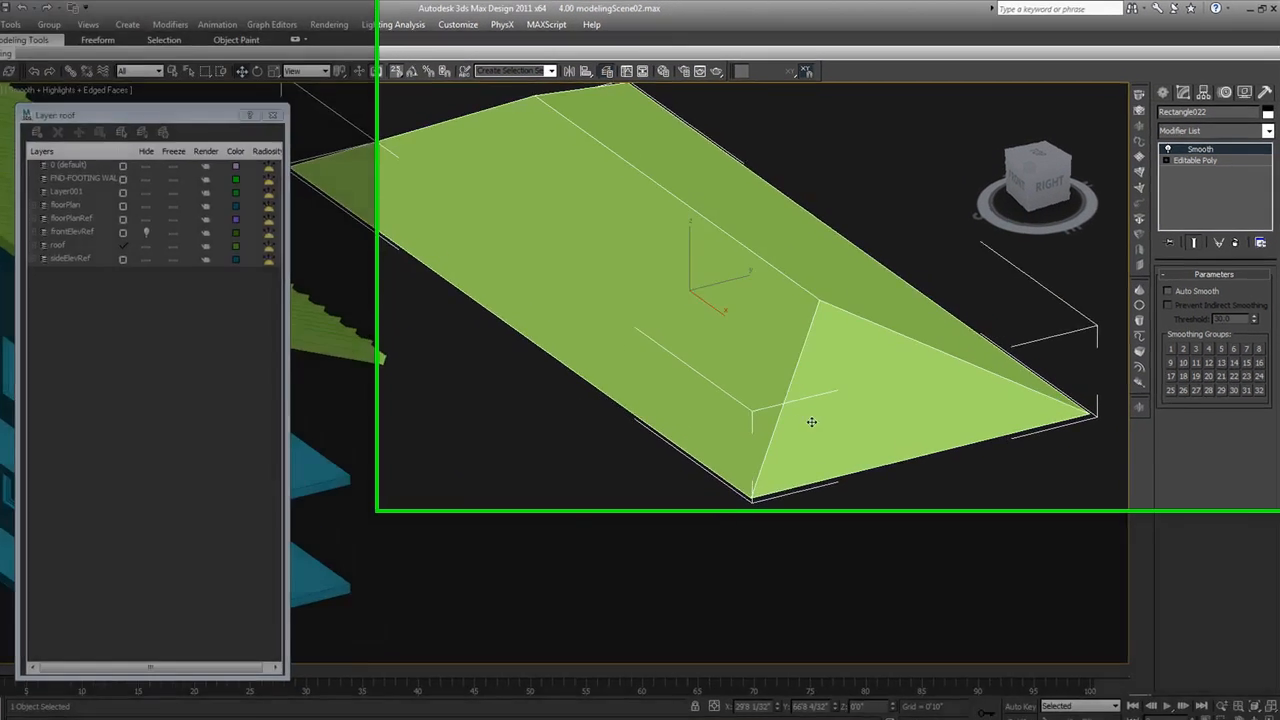
pyautogui.scroll(-3, 818, 411)
pyautogui.keyDown('alt'); pyautogui.moveTo(814, 412); pyautogui.dragTo(752, 412, button='middle'); pyautogui.keyUp('alt')
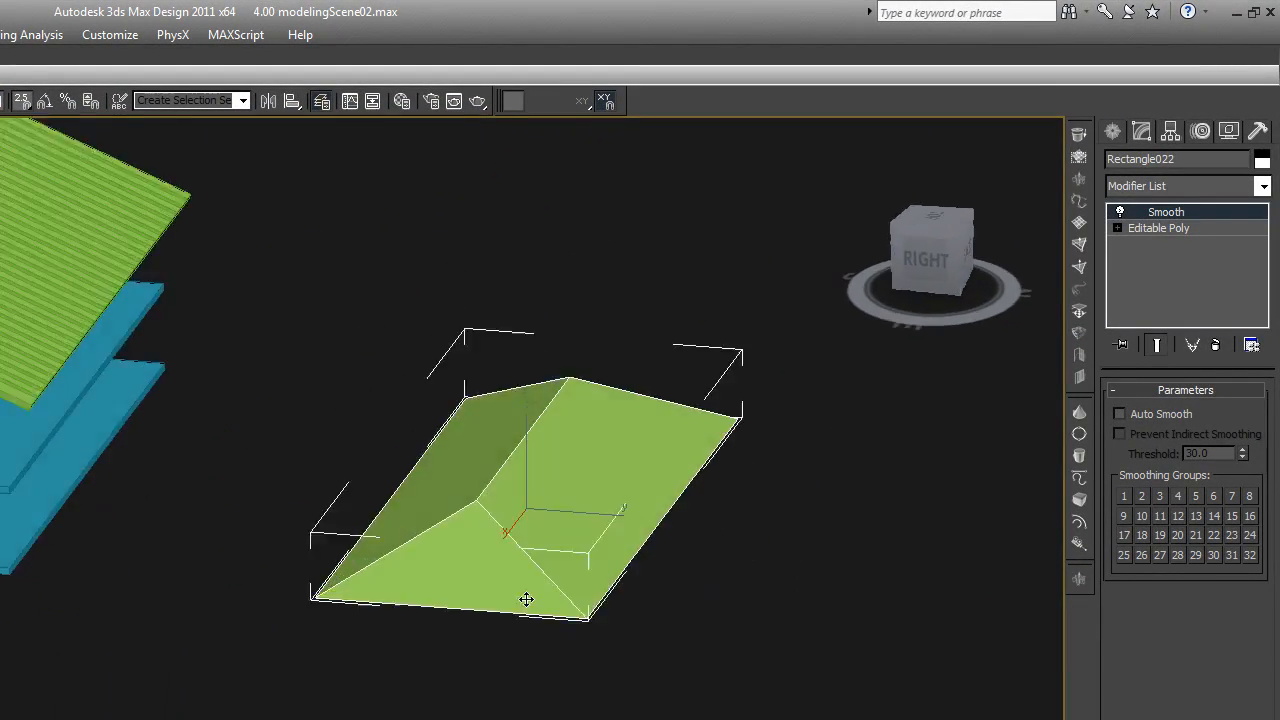
pyautogui.keyDown('alt'); pyautogui.moveTo(526, 599); pyautogui.dragTo(716, 591, button='middle'); pyautogui.keyUp('alt')
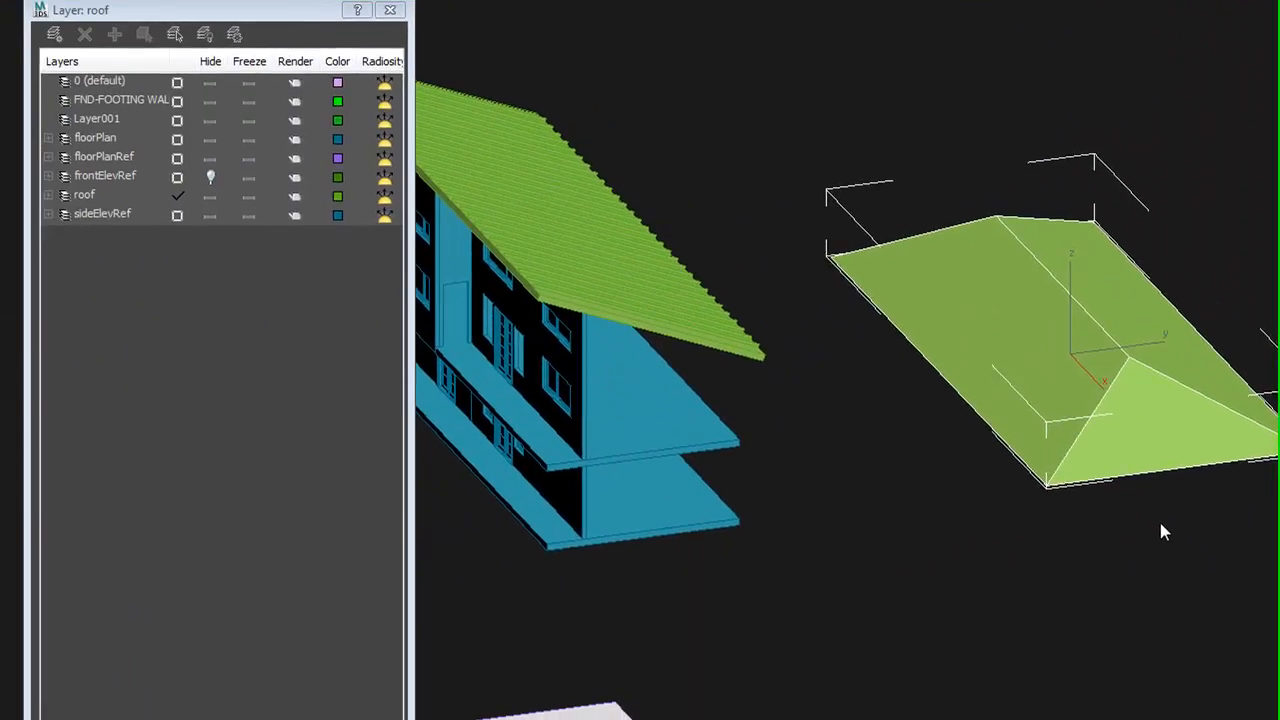
pyautogui.click(1158, 518)
pyautogui.scroll(-3, 1164, 521)
pyautogui.scroll(-2, 1164, 521)
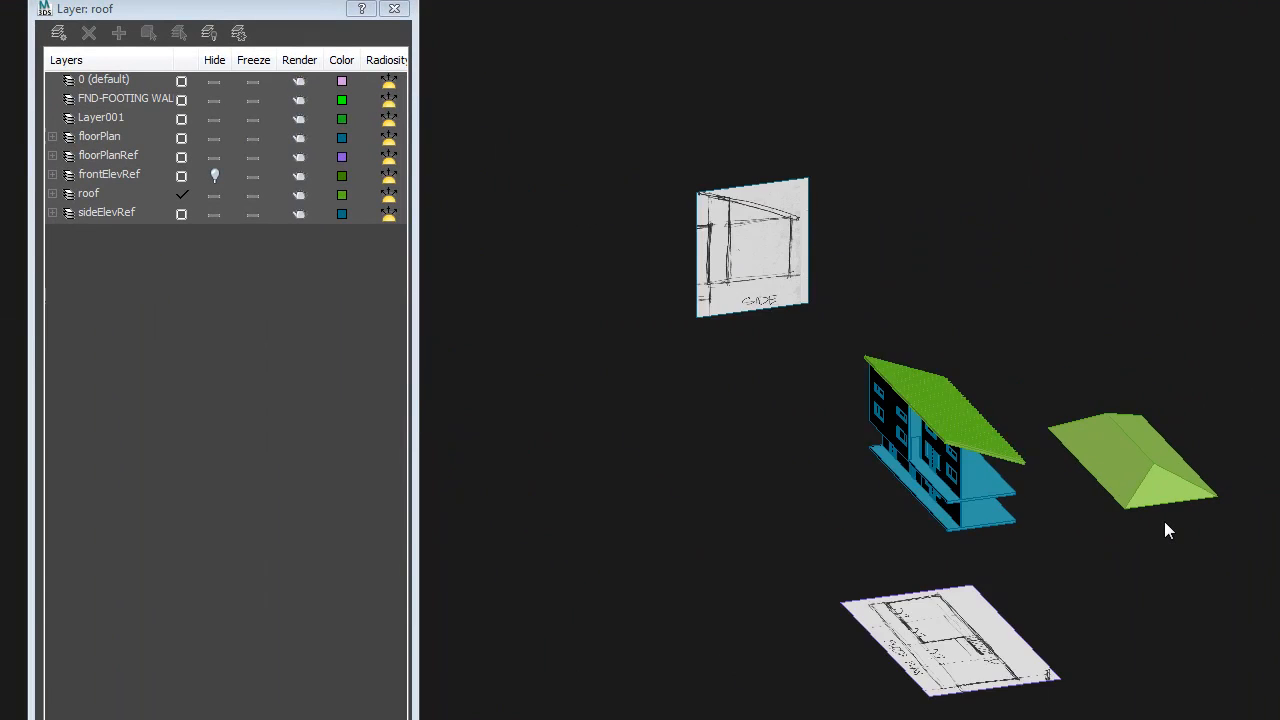
pyautogui.keyDown('alt'); pyautogui.moveTo(1170, 521); pyautogui.dragTo(1216, 523, button='middle'); pyautogui.keyUp('alt')
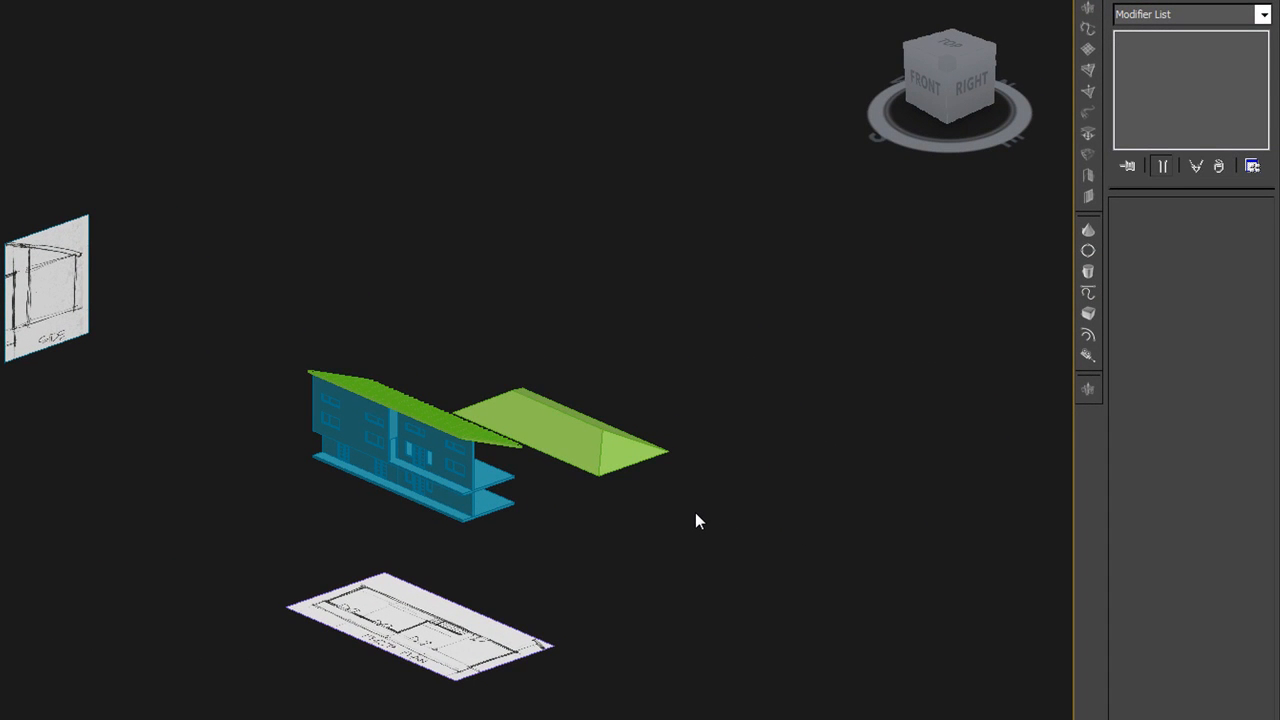
pyautogui.scroll(4, 590, 490)
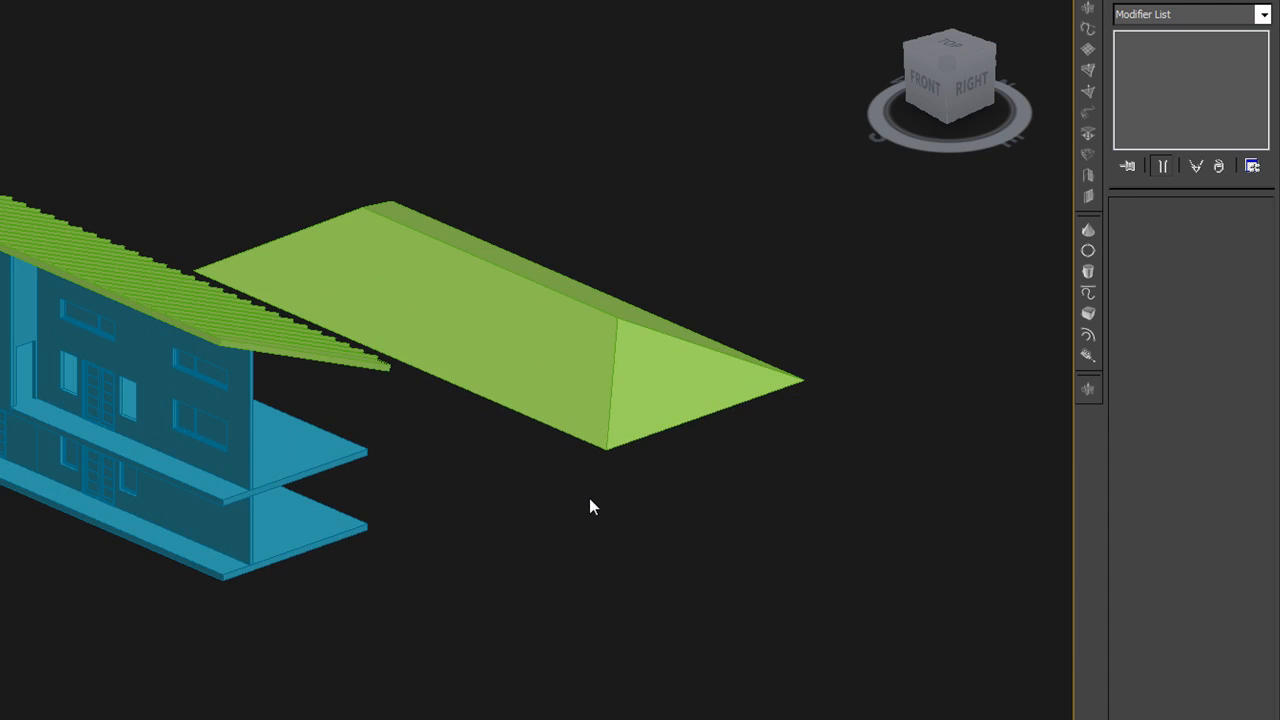